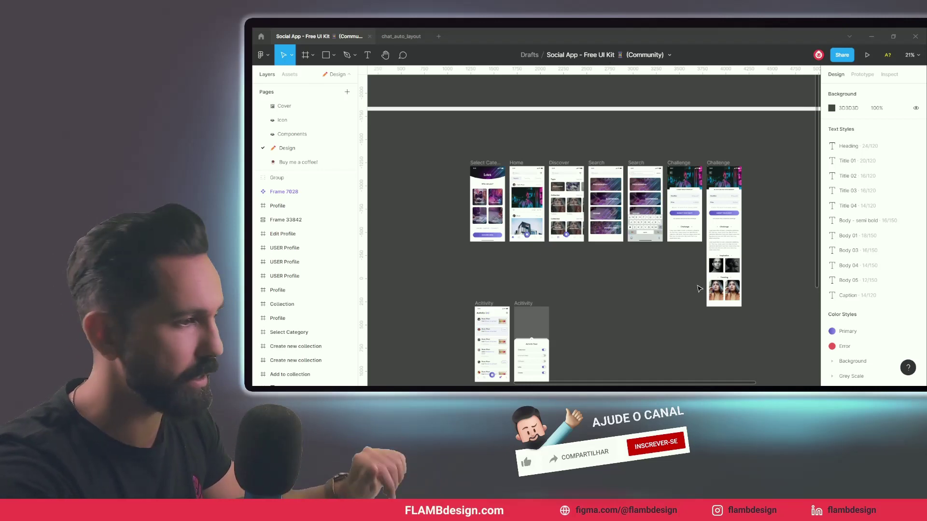
- Look over the Social App UI kit screens and the Challenge, Select Category and Search frames in chat_auto_layout
{"action": "scroll", "coordinate": [699, 289], "scroll_direction": "up", "scroll_amount": 1}
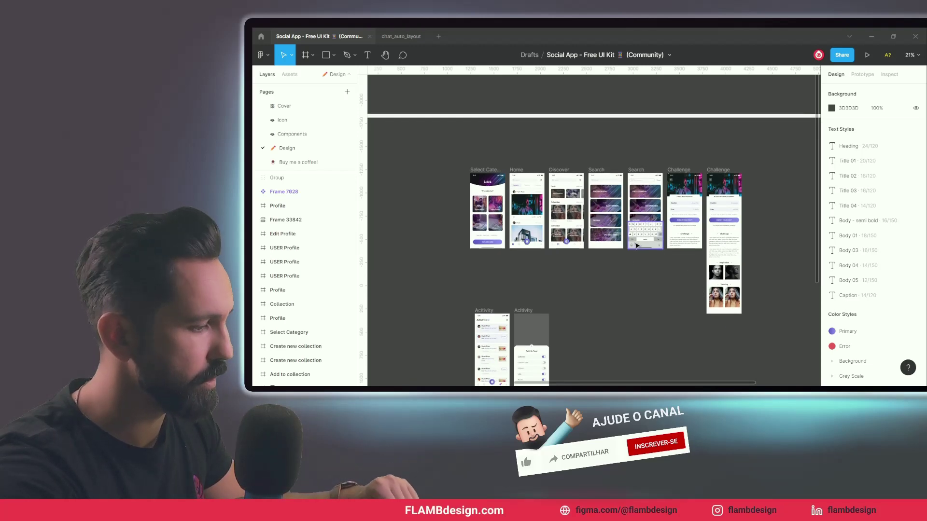
{"action": "left_click", "coordinate": [640, 218]}
{"action": "left_click", "coordinate": [650, 284]}
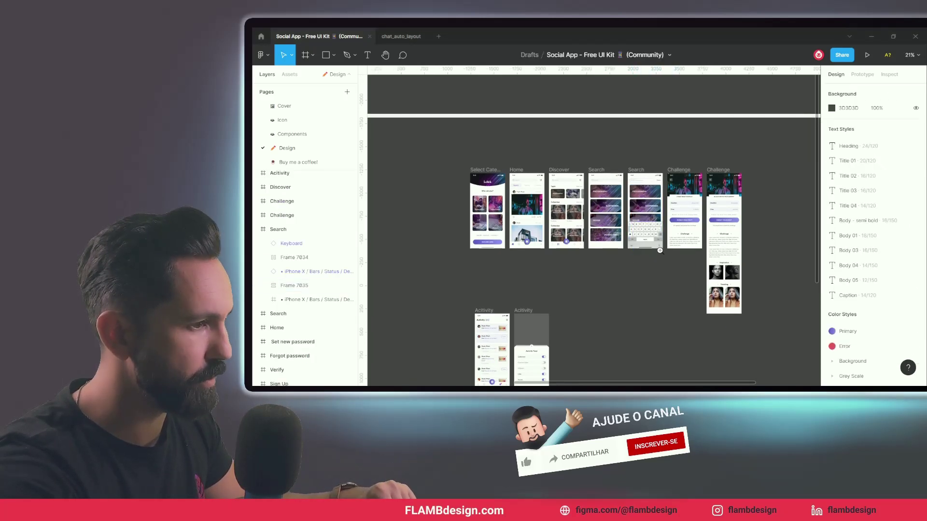
{"action": "scroll", "coordinate": [662, 255], "scroll_direction": "up", "scroll_amount": 3}
{"action": "scroll", "coordinate": [662, 254], "scroll_direction": "left", "scroll_amount": 5}
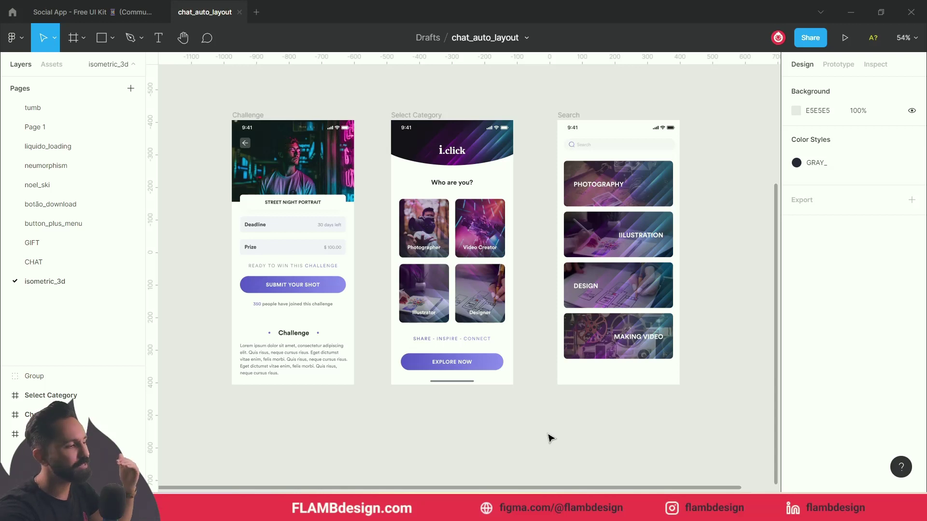
{"action": "scroll", "coordinate": [550, 437], "scroll_direction": "up", "scroll_amount": 1}
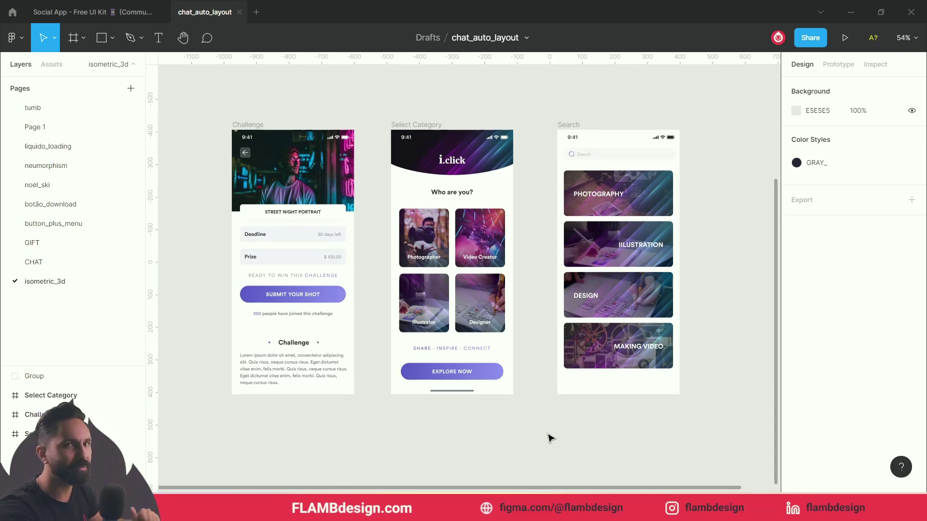
{"action": "scroll", "coordinate": [550, 437], "scroll_direction": "up", "scroll_amount": 1}
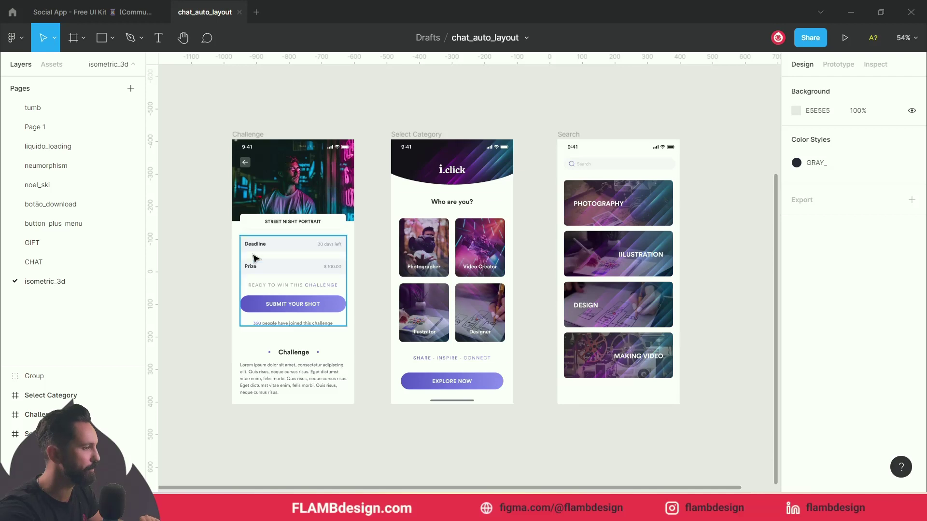
{"action": "left_click", "coordinate": [253, 135]}
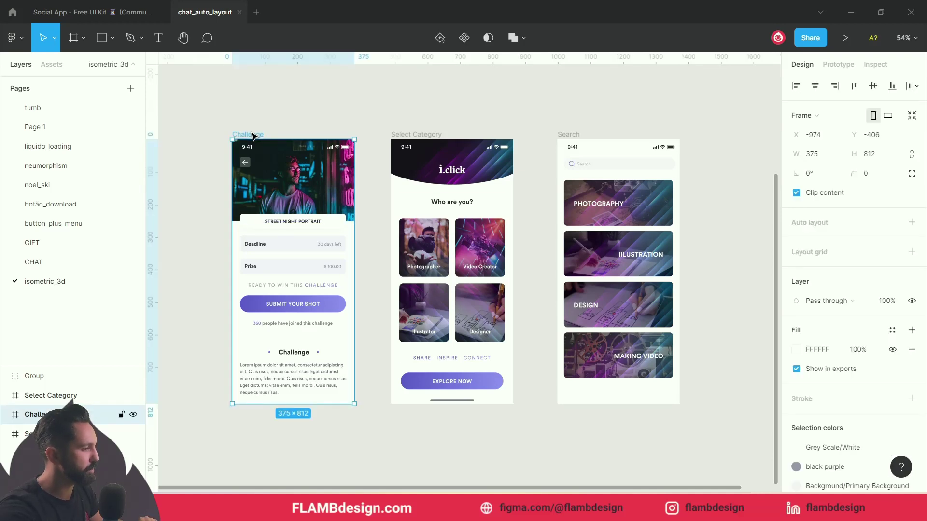
{"action": "left_click", "coordinate": [351, 119]}
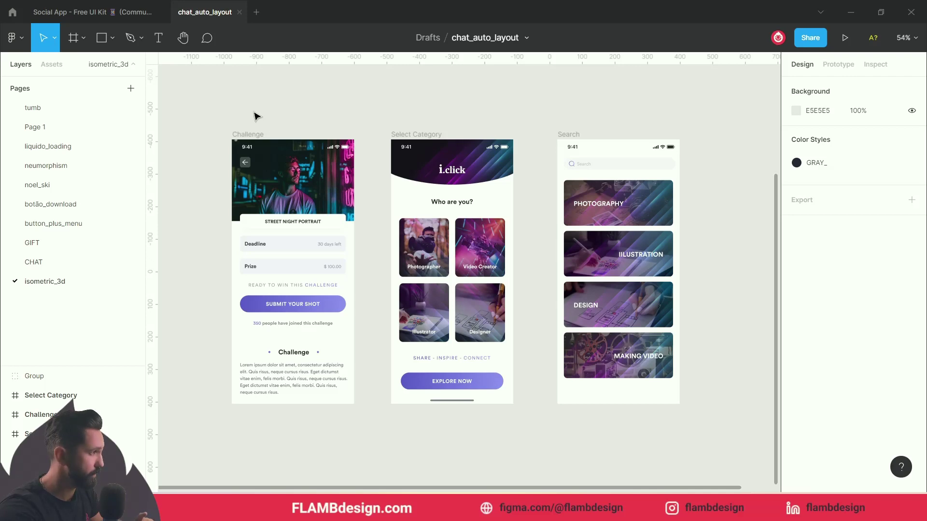
- Run the Isometric plugin in the chat_auto_layout file
{"action": "left_click", "coordinate": [22, 44]}
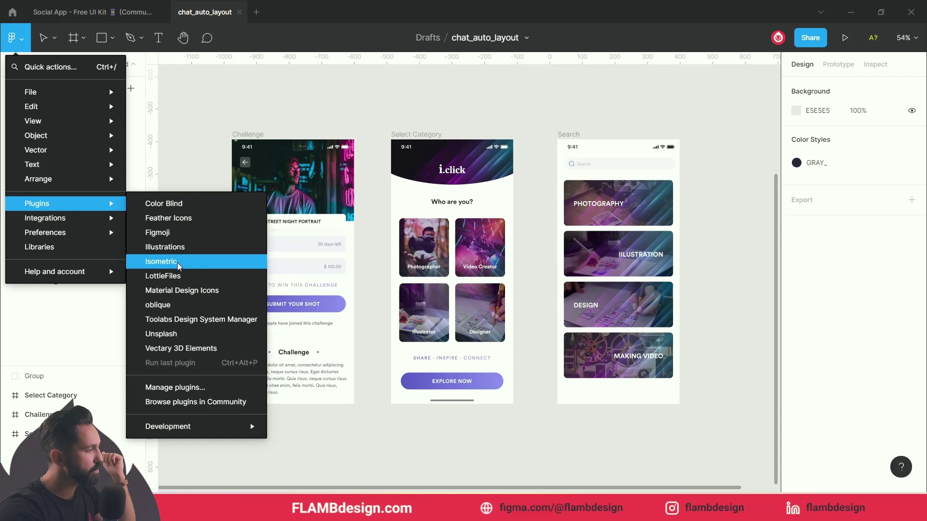
{"action": "left_click", "coordinate": [178, 264]}
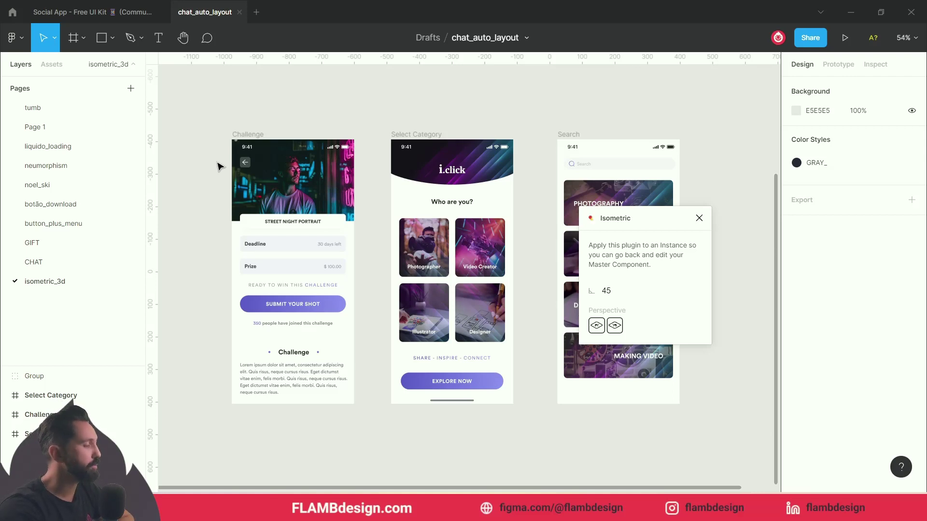
- Browse the Figma Community page's plugins, templates and trending files, and look at the account options
{"action": "left_click", "coordinate": [18, 43]}
{"action": "left_click", "coordinate": [13, 16]}
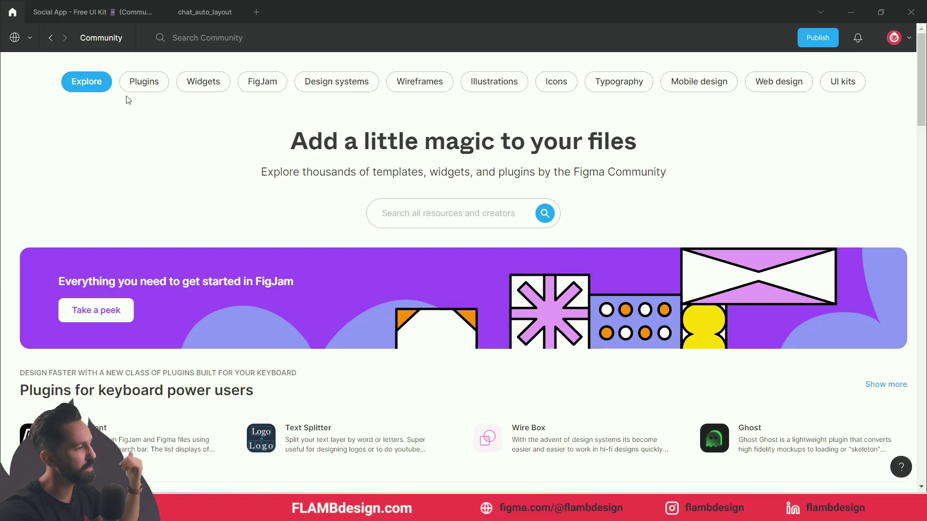
{"action": "scroll", "coordinate": [672, 257], "scroll_direction": "down", "scroll_amount": 5}
{"action": "scroll", "coordinate": [674, 259], "scroll_direction": "down", "scroll_amount": 4}
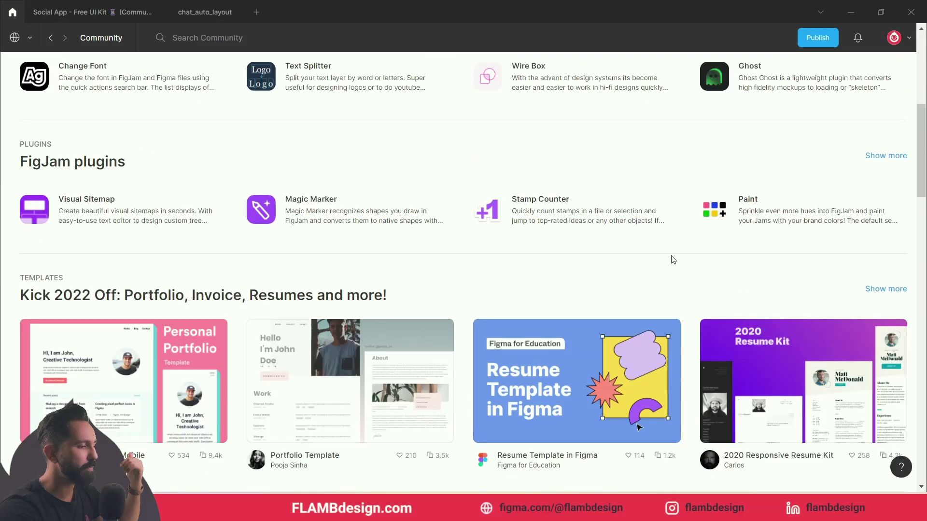
{"action": "scroll", "coordinate": [674, 260], "scroll_direction": "up", "scroll_amount": 7}
{"action": "scroll", "coordinate": [673, 259], "scroll_direction": "down", "scroll_amount": 3}
{"action": "scroll", "coordinate": [673, 260], "scroll_direction": "down", "scroll_amount": 17}
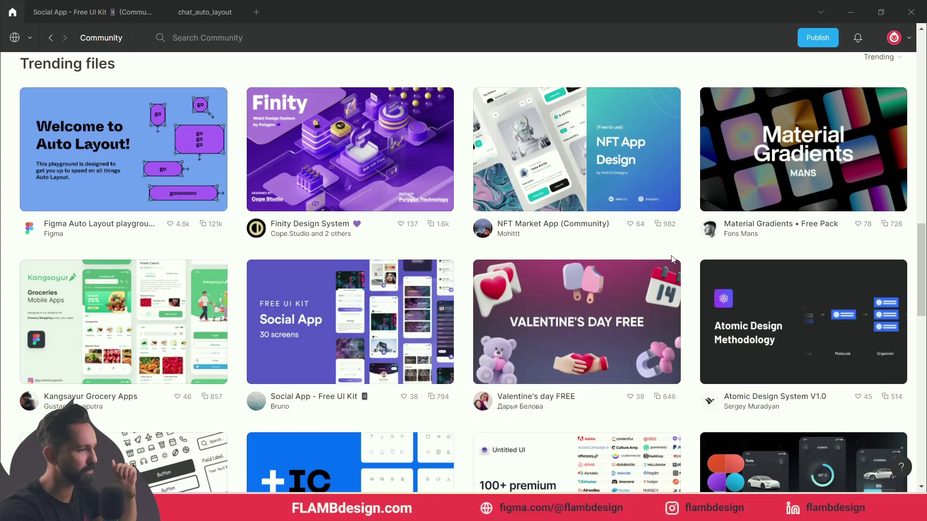
{"action": "scroll", "coordinate": [671, 259], "scroll_direction": "up", "scroll_amount": 10}
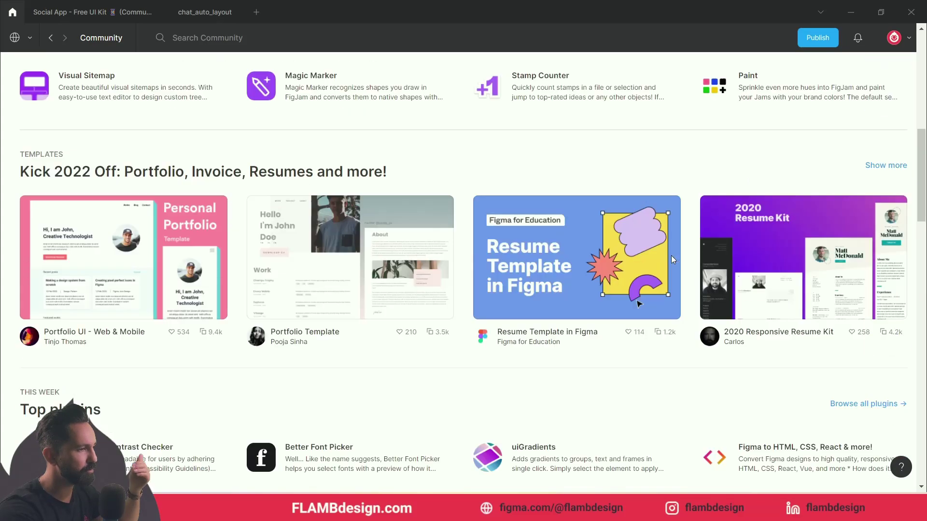
{"action": "scroll", "coordinate": [673, 259], "scroll_direction": "up", "scroll_amount": 3}
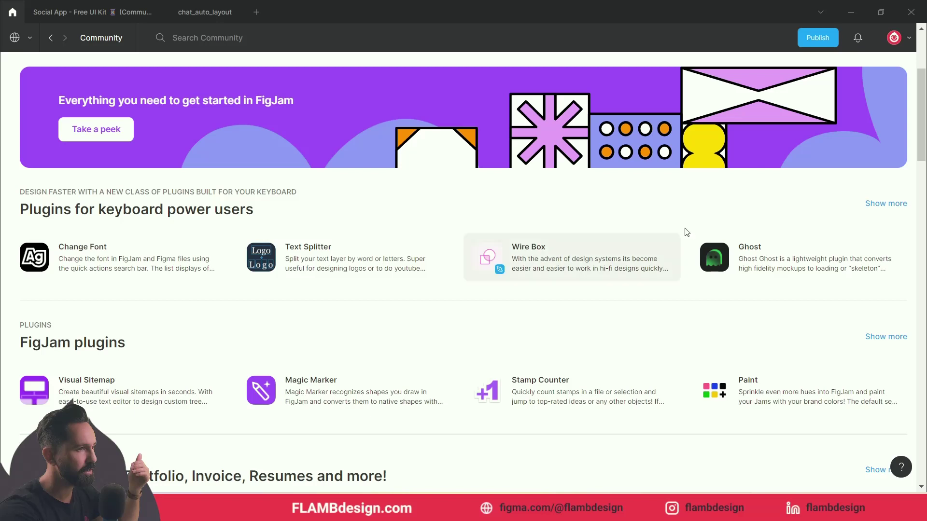
{"action": "left_click", "coordinate": [906, 41]}
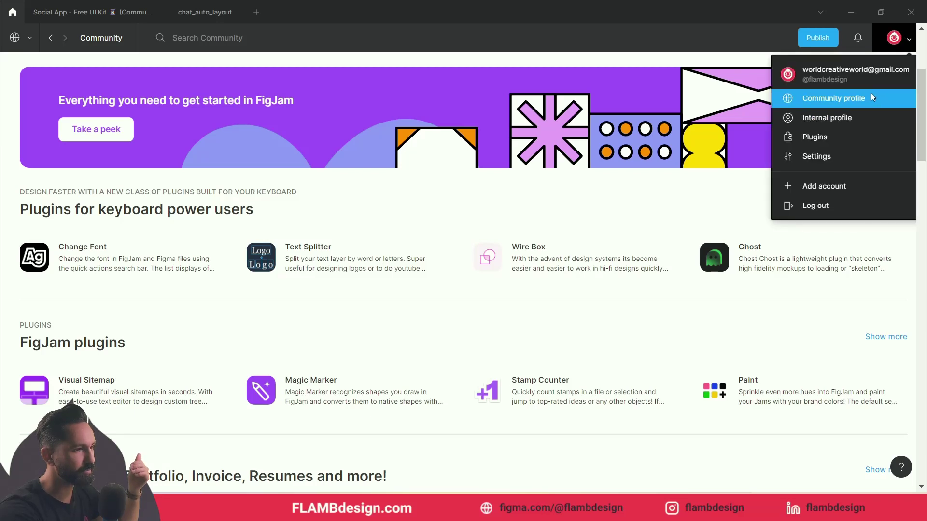
{"action": "left_click", "coordinate": [586, 246]}
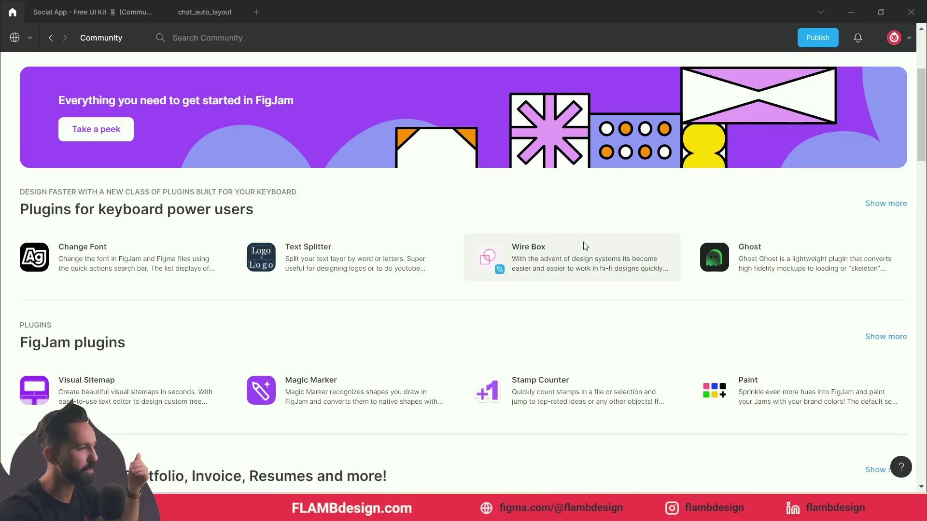
{"action": "scroll", "coordinate": [585, 233], "scroll_direction": "up", "scroll_amount": 3}
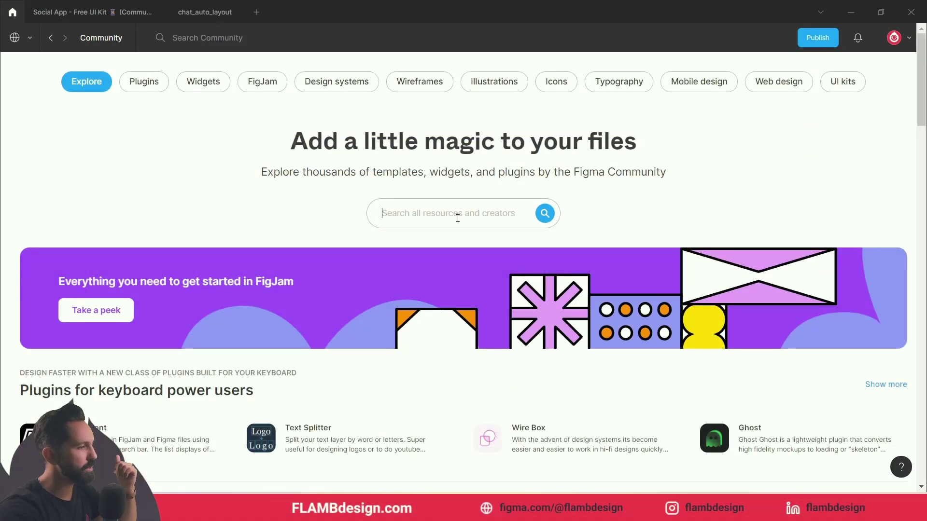
- Search the Figma Community for "isometric" and show the matching plugins
{"action": "type", "text": "isometric"}
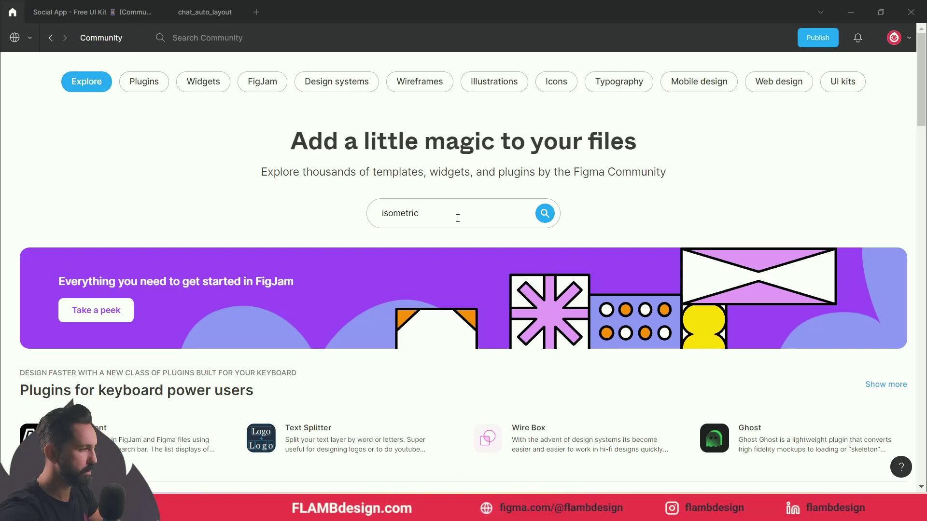
{"action": "key", "text": "Return"}
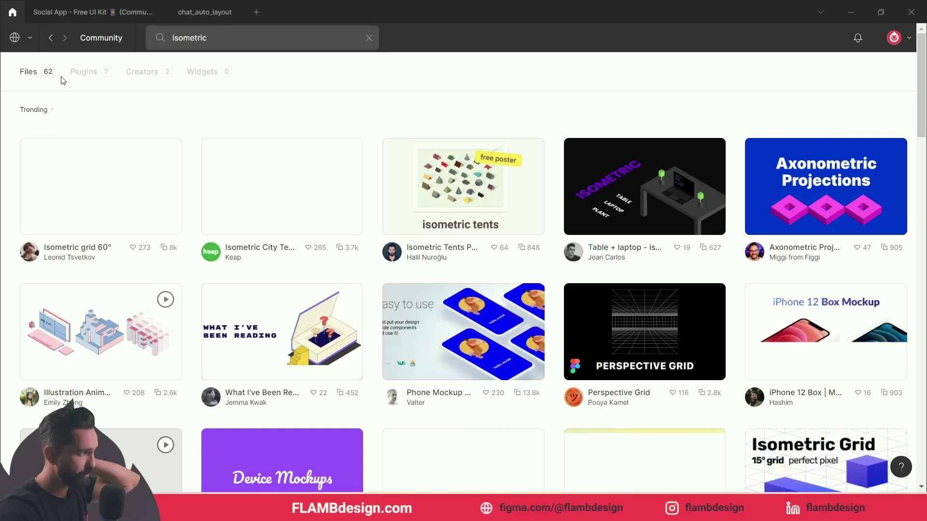
{"action": "left_click", "coordinate": [84, 72]}
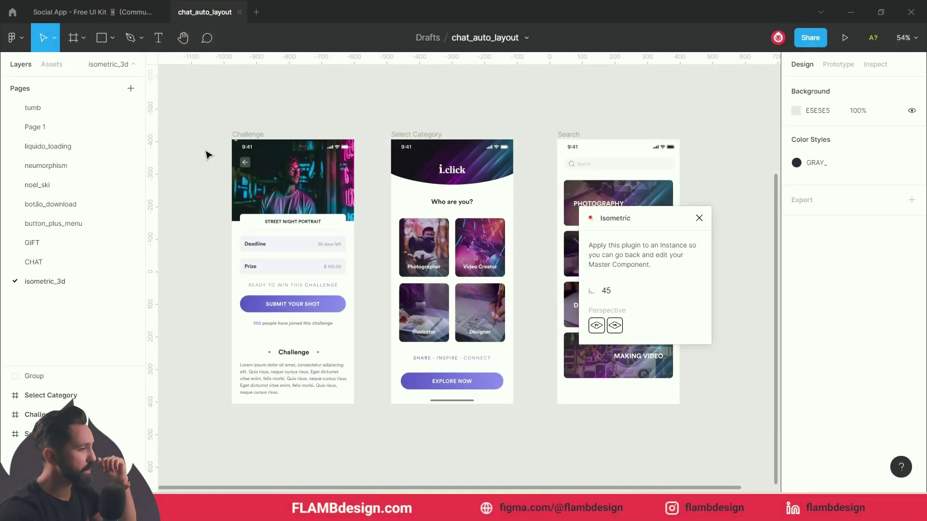
{"action": "left_click", "coordinate": [15, 38]}
{"action": "mouse_move", "coordinate": [47, 191]}
{"action": "mouse_move", "coordinate": [49, 208]}
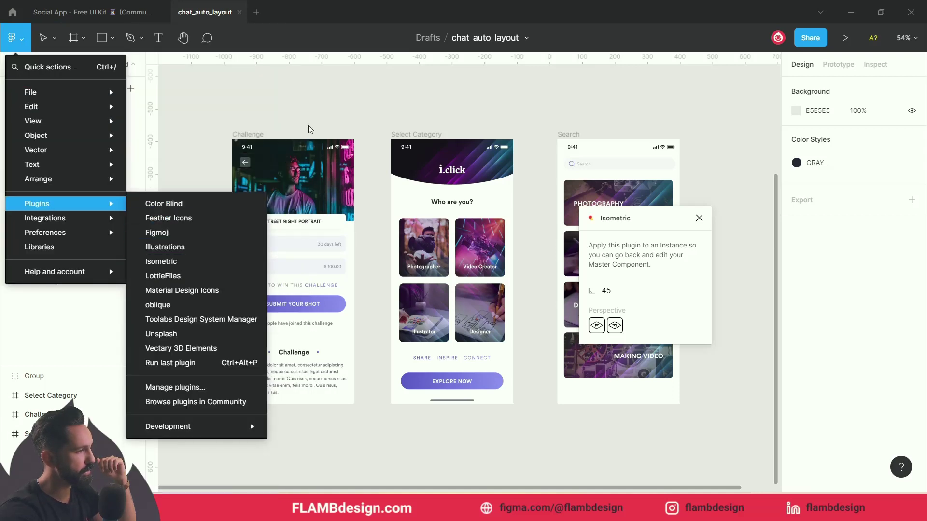
{"action": "left_click", "coordinate": [320, 120]}
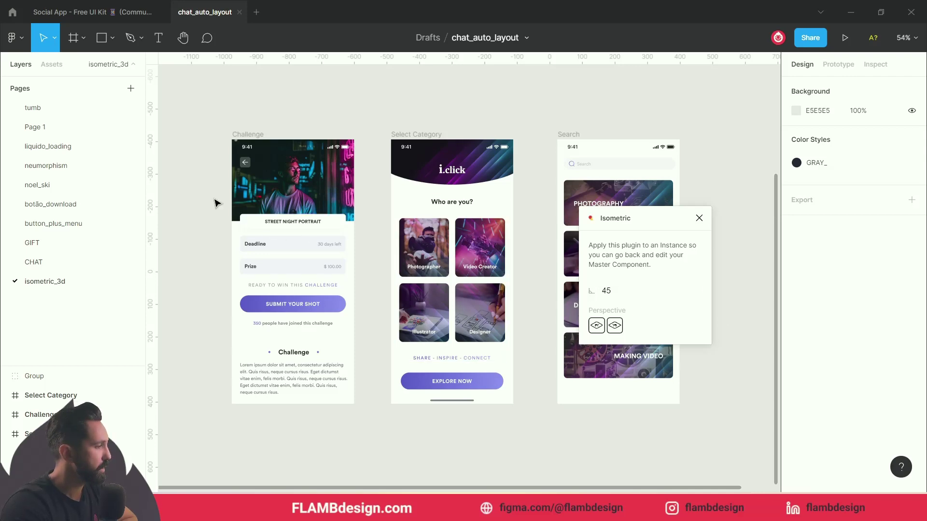
- Duplicate the Challenge frame and place the copy in the empty canvas beside the original, away from Select Category
{"action": "left_click_drag", "start_coordinate": [201, 187], "coordinate": [339, 203]}
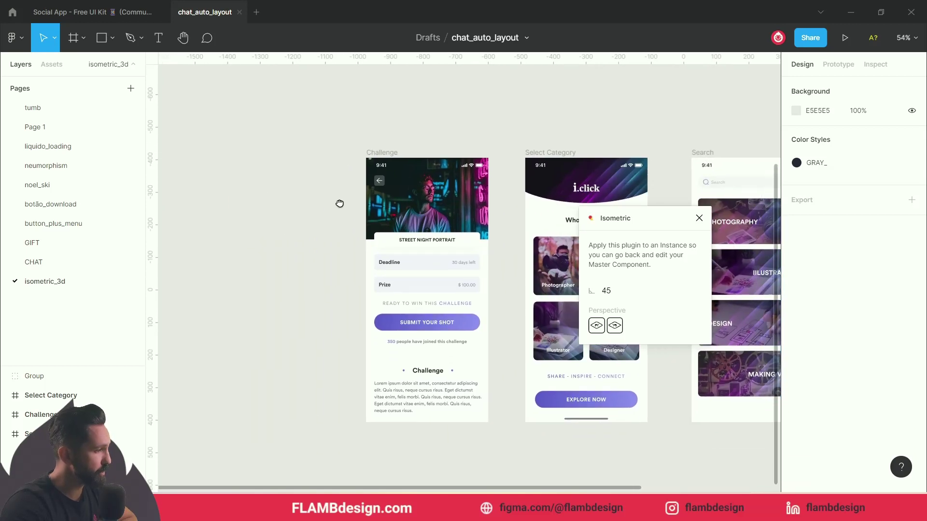
{"action": "left_click", "coordinate": [378, 152]}
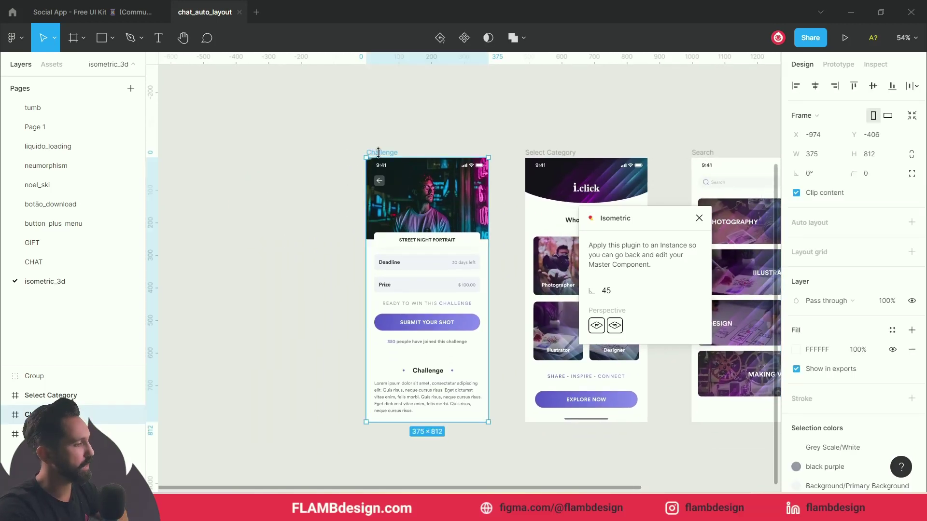
{"action": "left_click_drag", "start_coordinate": [378, 153], "coordinate": [331, 137]}
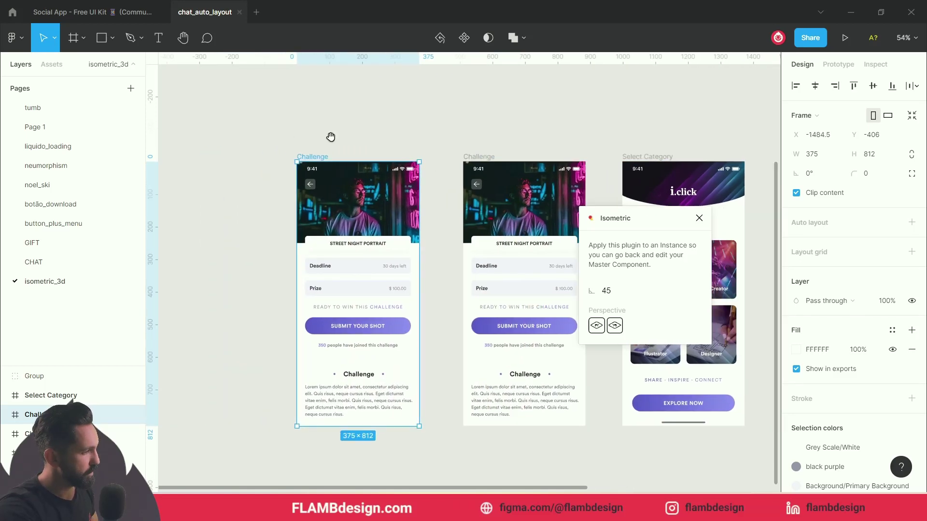
- Try the Isometric plugin's first perspective with angle 45 on the duplicated Challenge frame, and undo it
{"action": "left_click", "coordinate": [596, 326]}
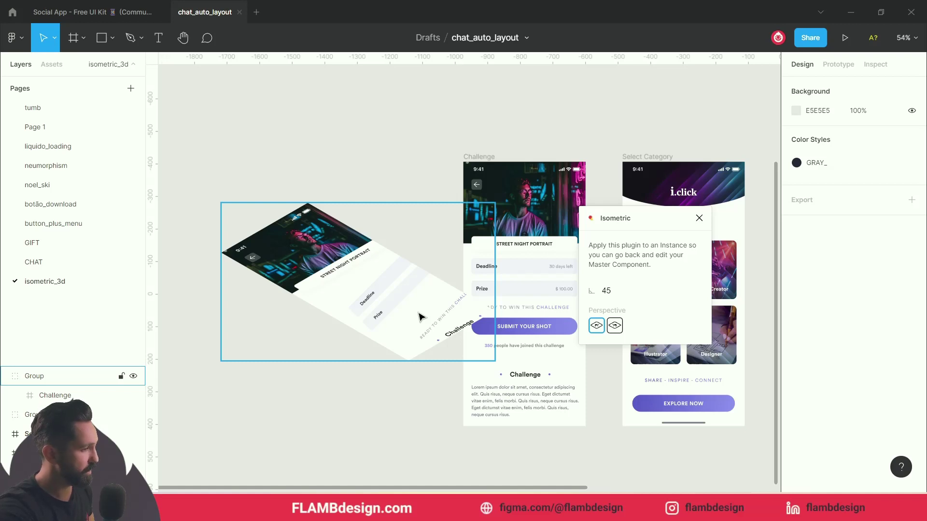
{"action": "left_click", "coordinate": [395, 270]}
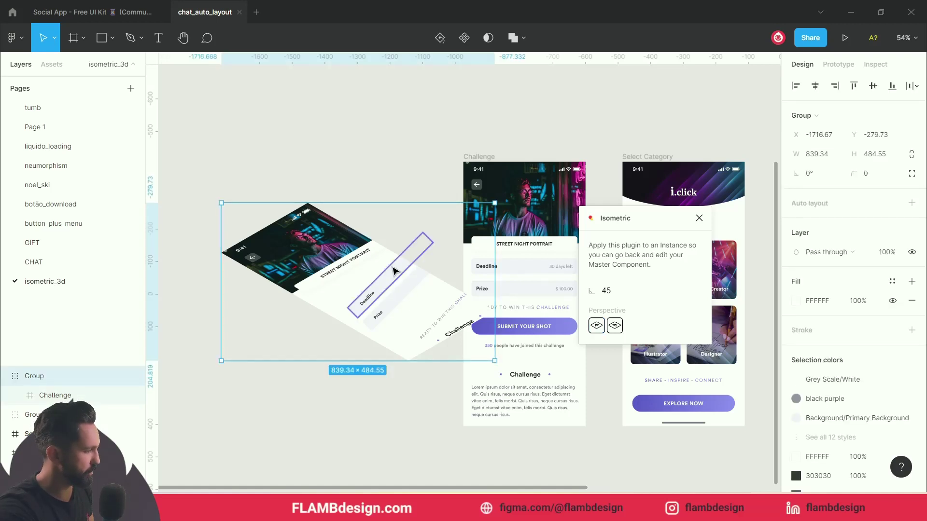
{"action": "key", "text": "ctrl+z"}
{"action": "left_click", "coordinate": [274, 155]}
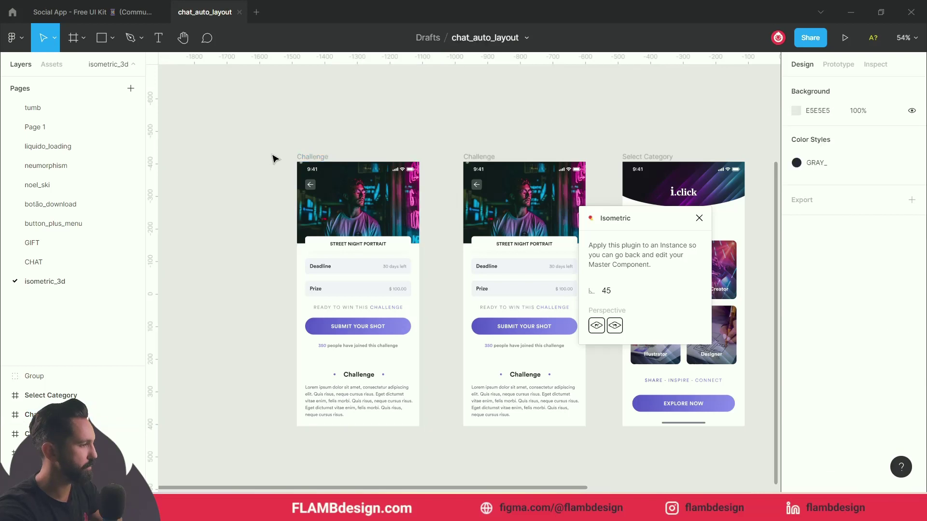
- Copy the duplicated Challenge frame as a PNG
{"action": "left_click", "coordinate": [304, 157]}
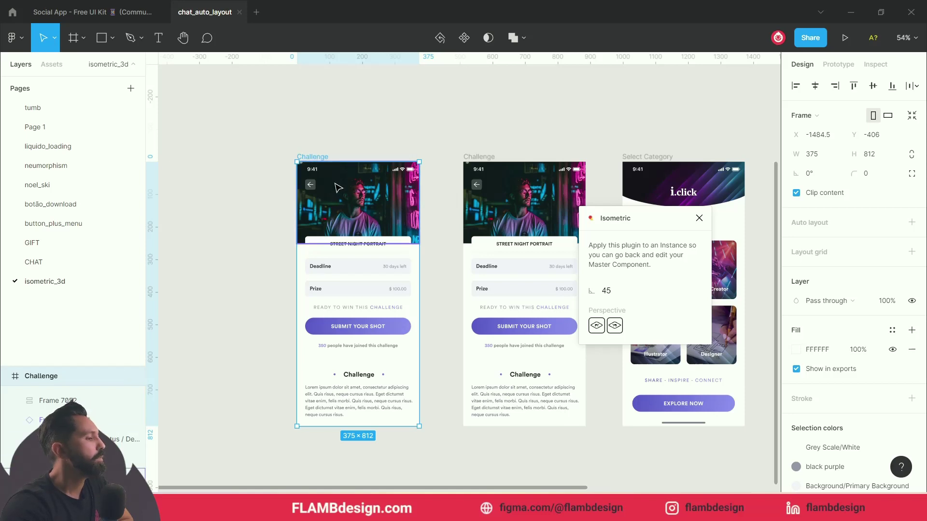
{"action": "right_click", "coordinate": [349, 193]}
{"action": "mouse_move", "coordinate": [349, 194]}
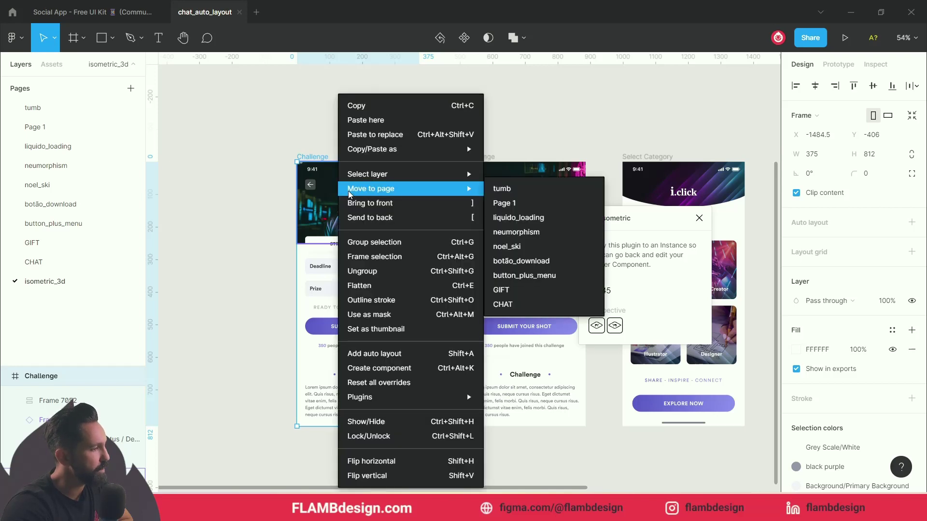
{"action": "mouse_move", "coordinate": [351, 148]}
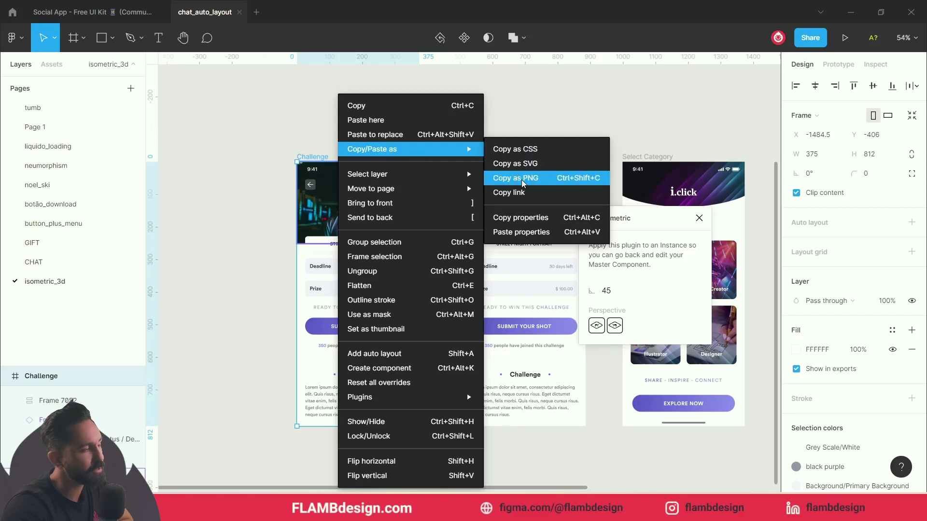
{"action": "left_click", "coordinate": [587, 183]}
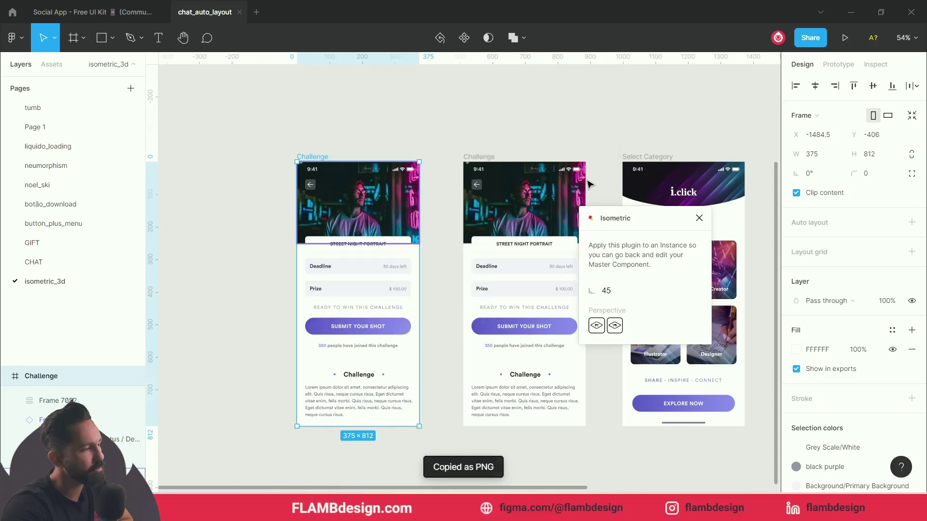
- Paste the copied PNG of the Challenge screen into the empty canvas area above the frames
{"action": "scroll", "coordinate": [365, 219], "scroll_direction": "up", "scroll_amount": 4}
{"action": "left_click", "coordinate": [372, 158]}
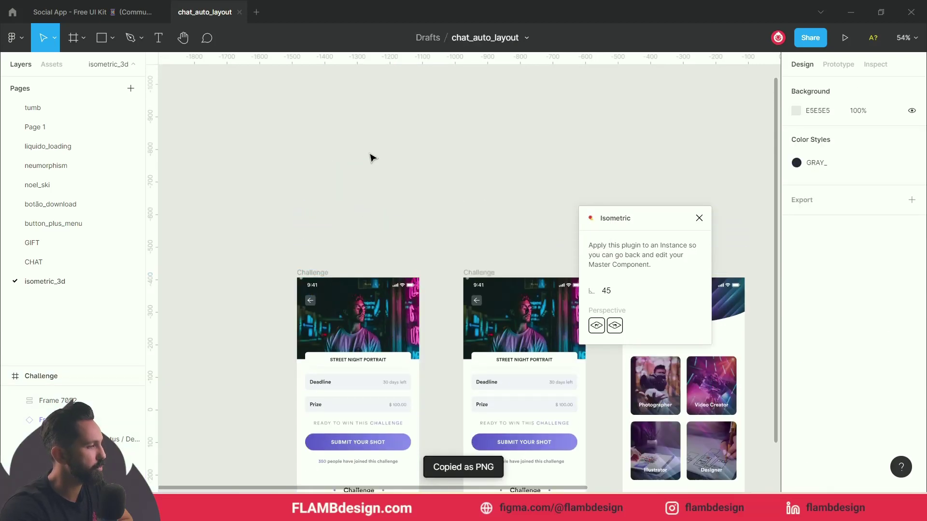
{"action": "scroll", "coordinate": [372, 157], "scroll_direction": "up", "scroll_amount": 15}
{"action": "scroll", "coordinate": [372, 157], "scroll_direction": "left", "scroll_amount": 20}
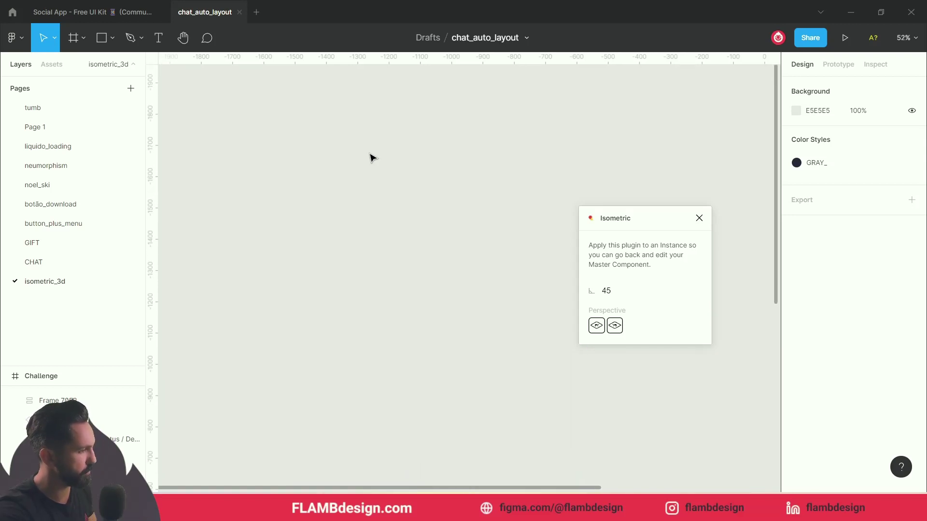
{"action": "key", "text": "ctrl+v"}
{"action": "scroll", "coordinate": [398, 234], "scroll_direction": "up", "scroll_amount": 1}
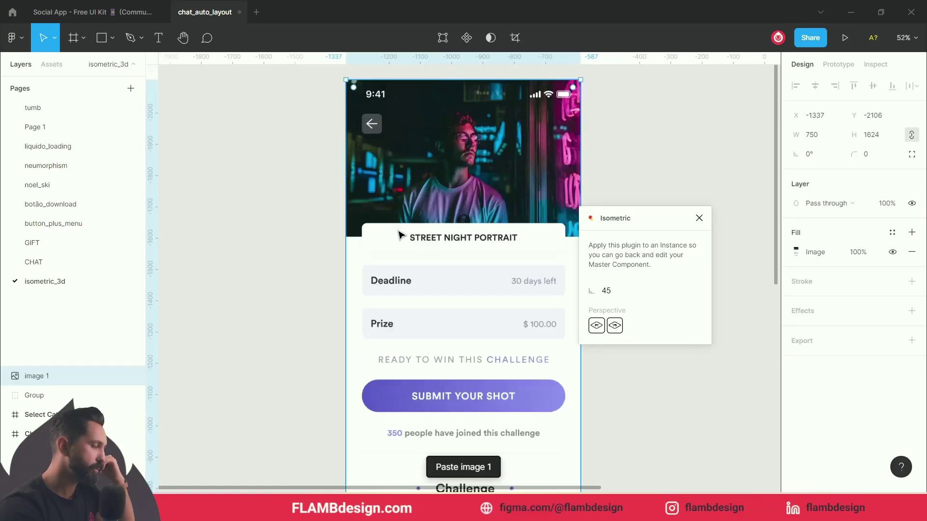
- Move the pasted Challenge image down beside the original Challenge frame, on the empty canvas before the row of frames
{"action": "key", "text": "shift+0"}
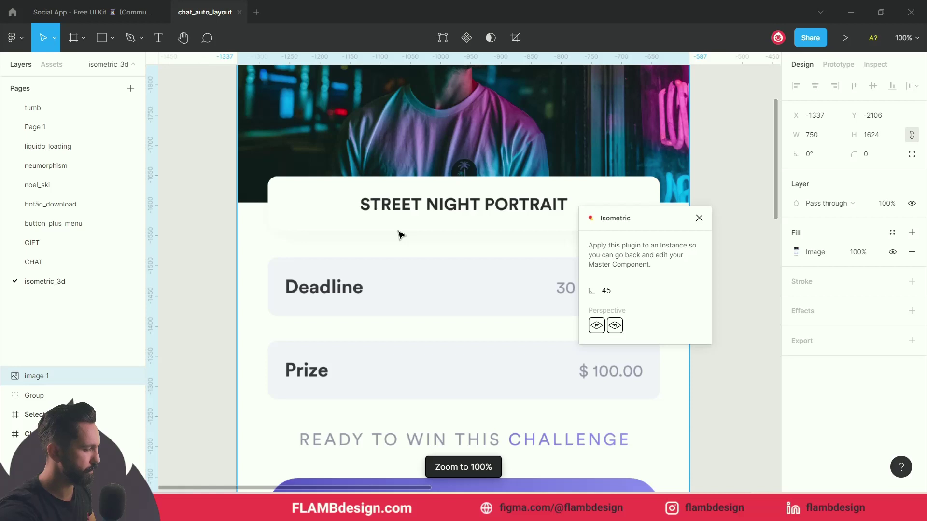
{"action": "key", "text": "minus"}
{"action": "key", "text": "minus"}
{"action": "key", "text": "minus"}
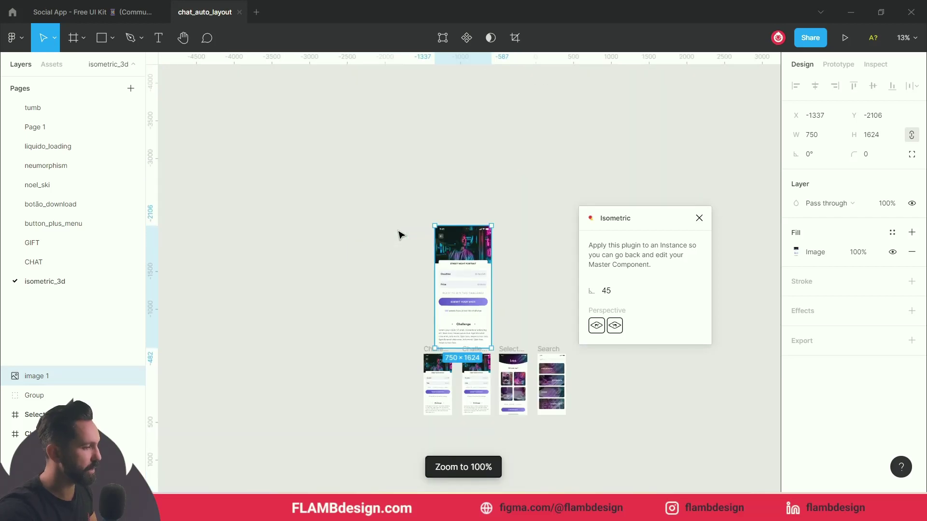
{"action": "left_click_drag", "start_coordinate": [410, 240], "coordinate": [424, 202]}
{"action": "left_click_drag", "start_coordinate": [479, 217], "coordinate": [409, 355]}
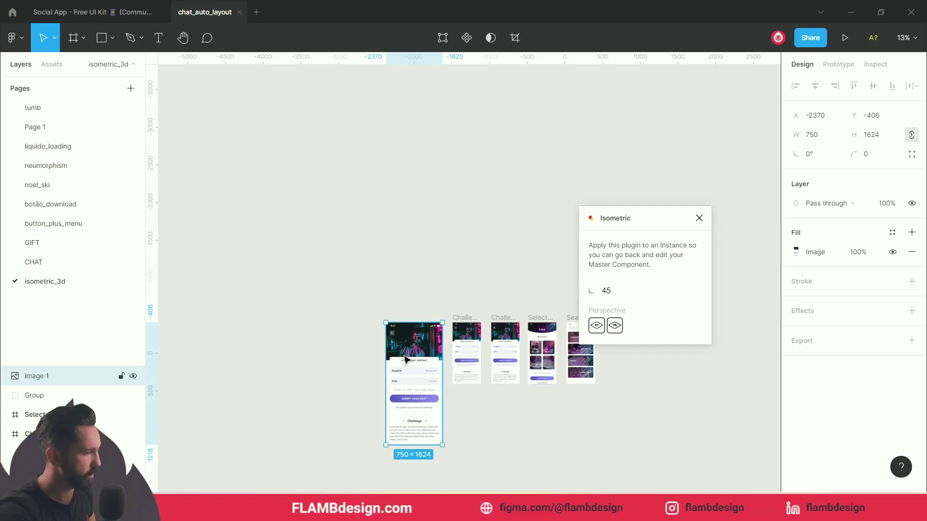
- Resize the pasted Challenge image proportionally to a width of 375 to match the original frame
{"action": "scroll", "coordinate": [407, 356], "scroll_direction": "up", "scroll_amount": 5}
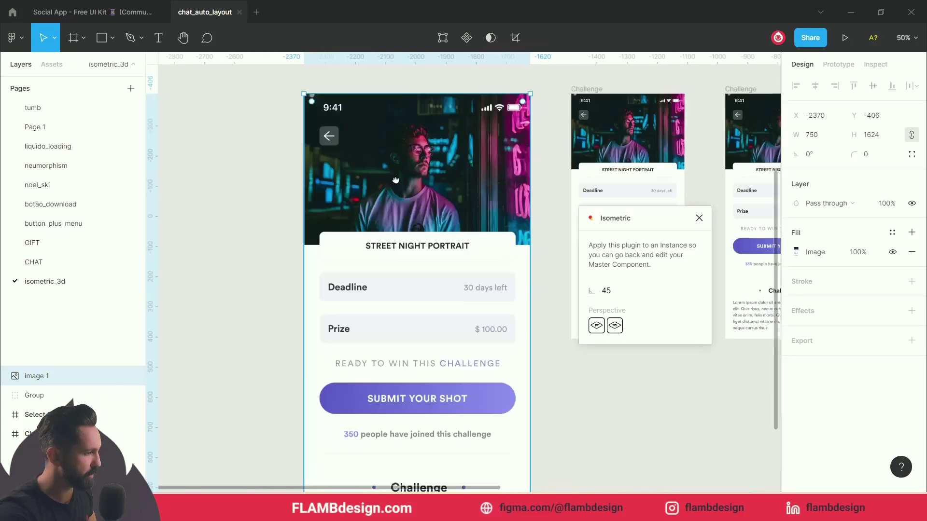
{"action": "left_click_drag", "start_coordinate": [365, 301], "coordinate": [354, 227]}
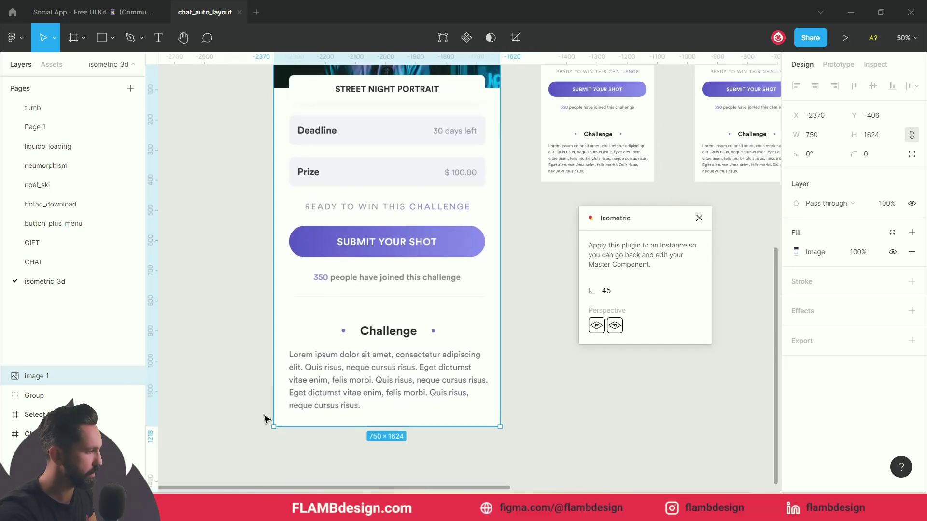
{"action": "left_click_drag", "start_coordinate": [274, 426], "coordinate": [390, 150]}
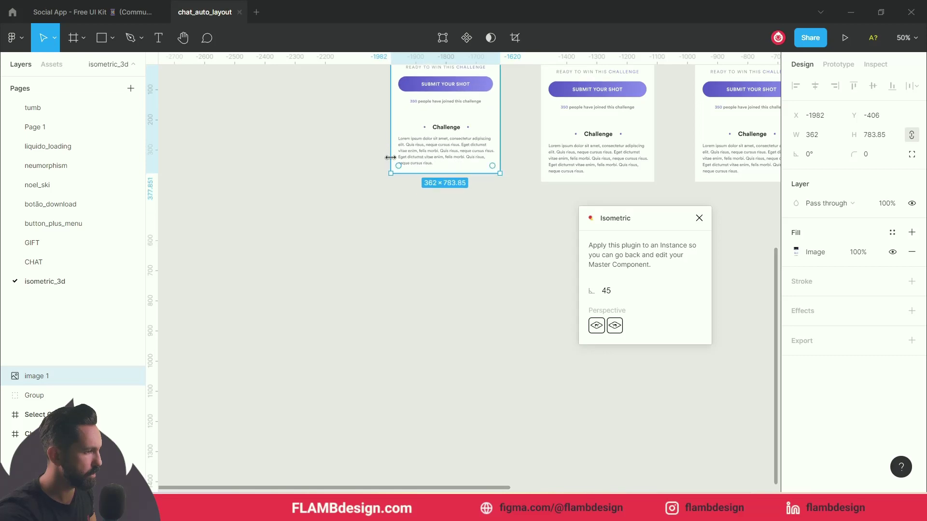
{"action": "scroll", "coordinate": [415, 212], "scroll_direction": "up", "scroll_amount": 5}
{"action": "left_click", "coordinate": [573, 99]}
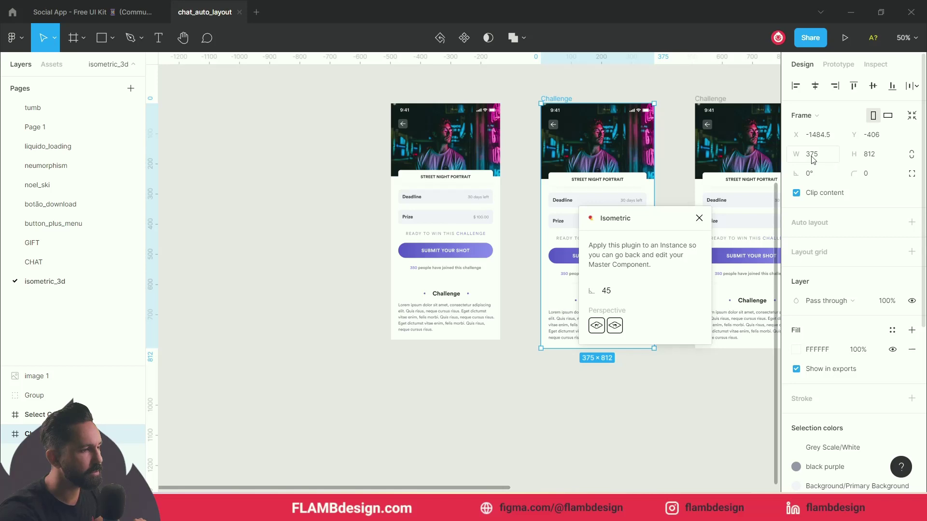
{"action": "key", "text": "Tab"}
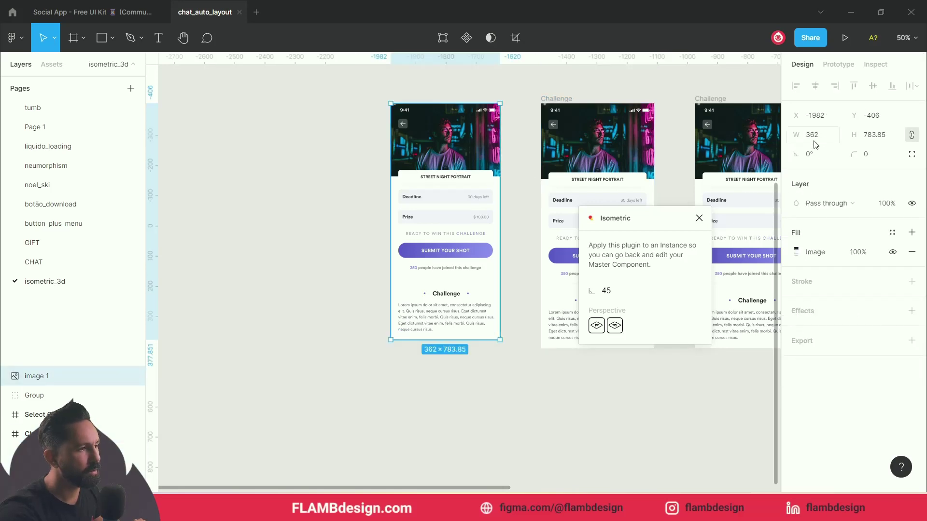
{"action": "left_click", "coordinate": [813, 139]}
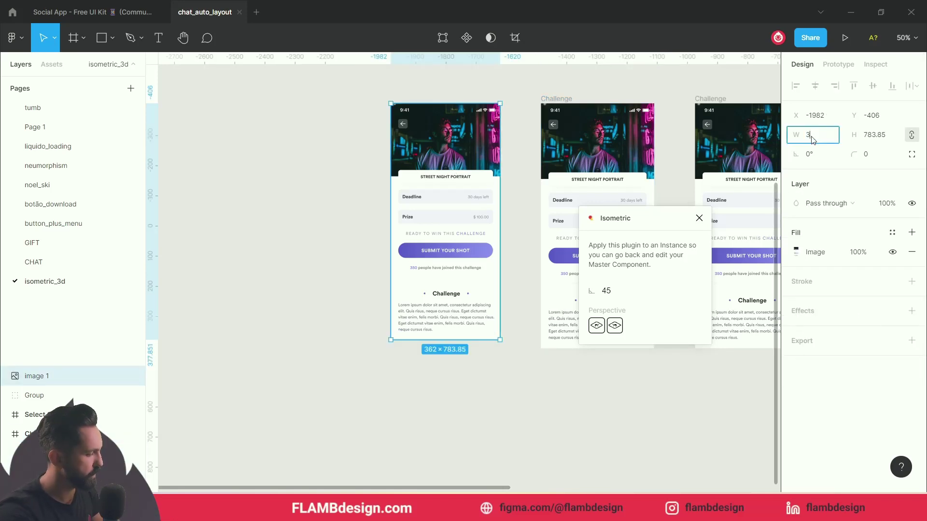
{"action": "type", "text": "375"}
{"action": "key", "text": "Return"}
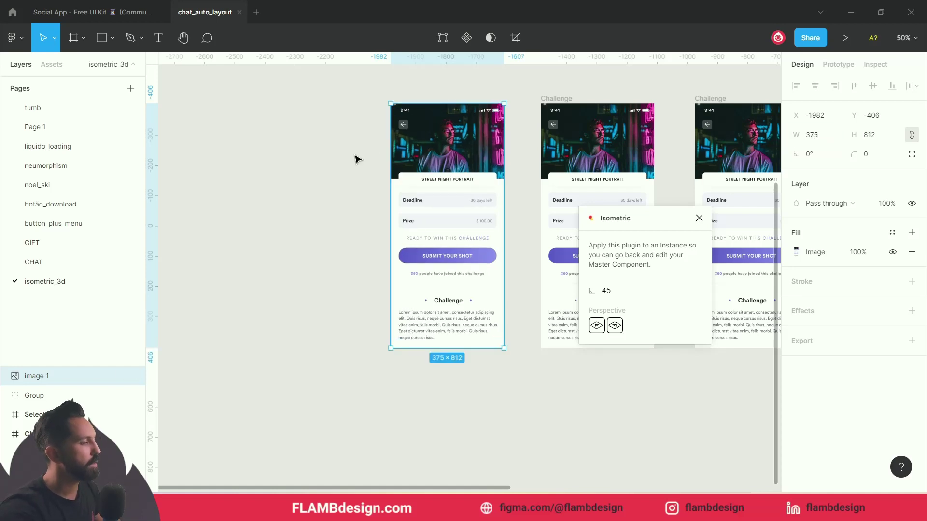
- Move the resized Challenge image away from the frames into the empty canvas above them
{"action": "key", "text": "Escape"}
{"action": "left_click_drag", "start_coordinate": [454, 166], "coordinate": [367, 188]}
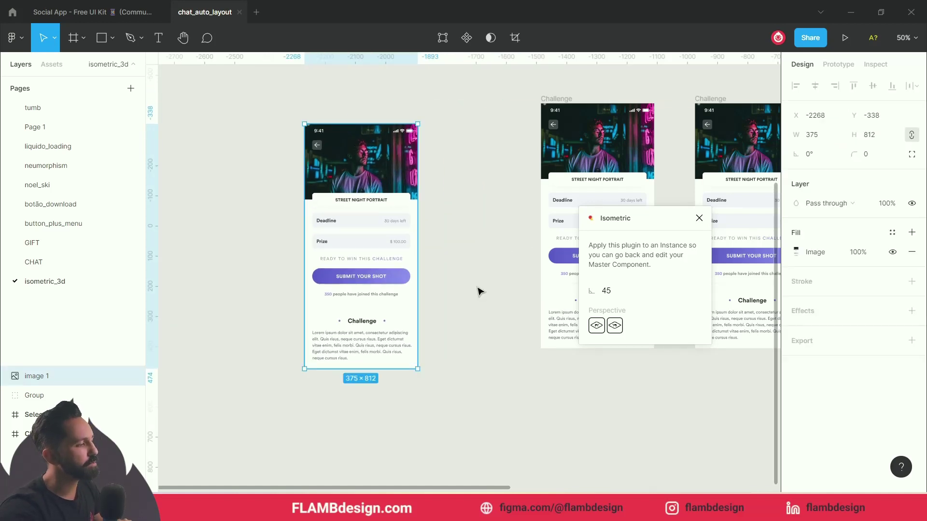
{"action": "scroll", "coordinate": [456, 280], "scroll_direction": "up", "scroll_amount": 4}
{"action": "left_click_drag", "start_coordinate": [382, 365], "coordinate": [392, 142]}
- Compare the editable layers inside the original Challenge frame with the single image fill of the flattened copy
{"action": "left_click", "coordinate": [588, 401]}
{"action": "double_click", "coordinate": [588, 391]}
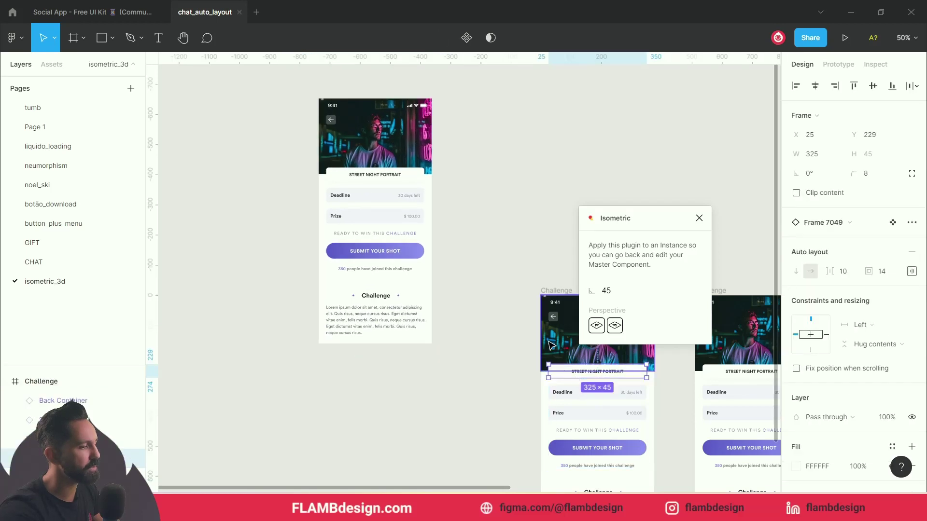
{"action": "left_click", "coordinate": [550, 343]}
{"action": "double_click", "coordinate": [367, 255]}
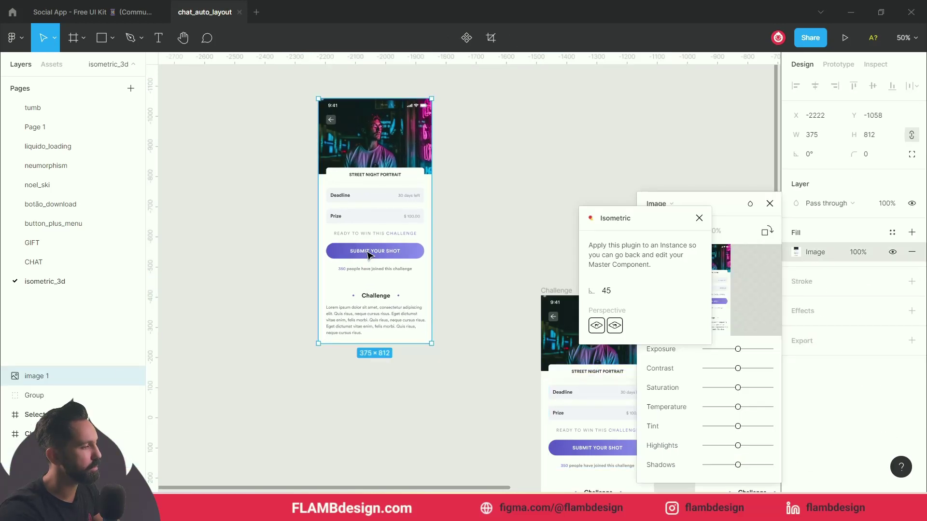
{"action": "left_click", "coordinate": [474, 200]}
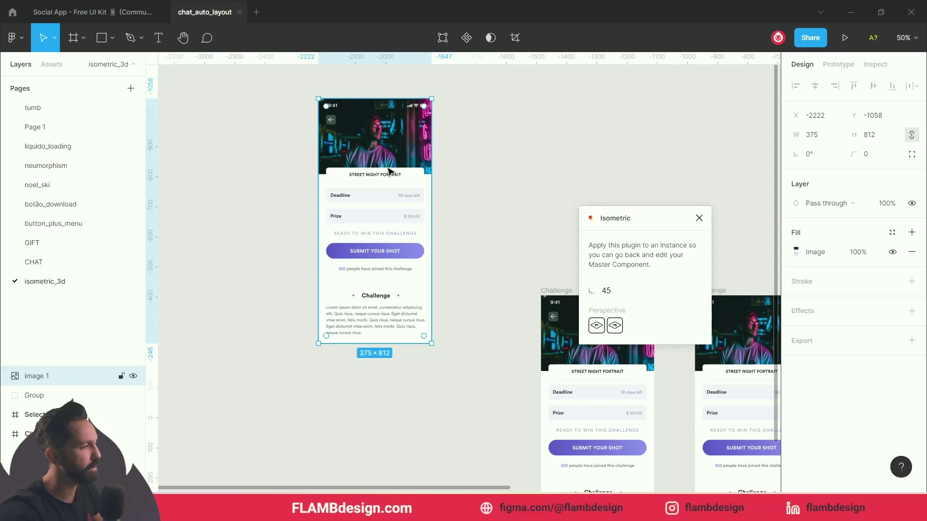
- Round the corners of the flattened Challenge image with a radius of 21
{"action": "key", "text": "shift+0"}
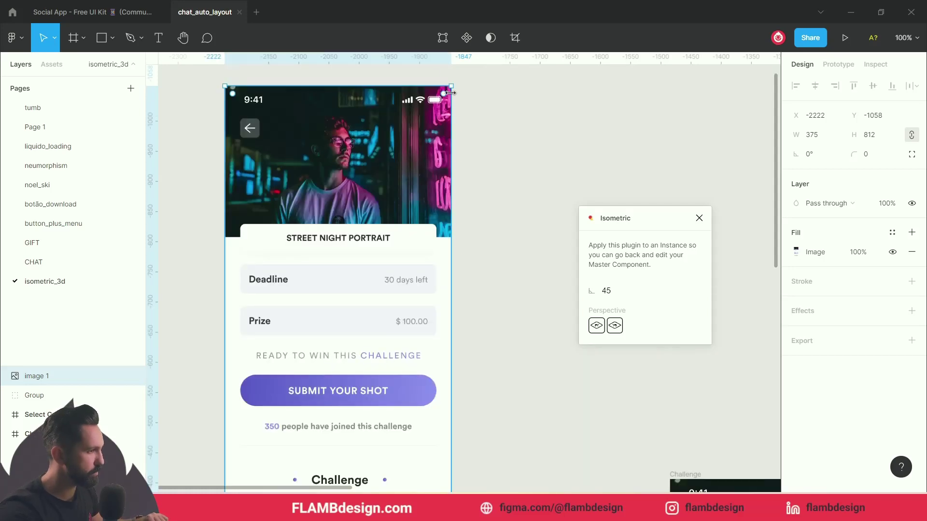
{"action": "left_click_drag", "start_coordinate": [445, 94], "coordinate": [439, 100]}
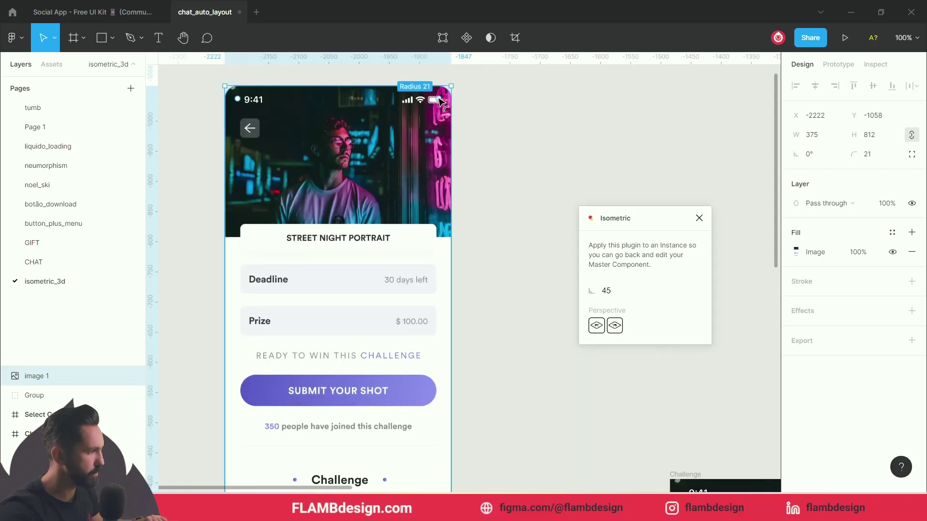
{"action": "left_click", "coordinate": [483, 129]}
{"action": "left_click", "coordinate": [433, 129]}
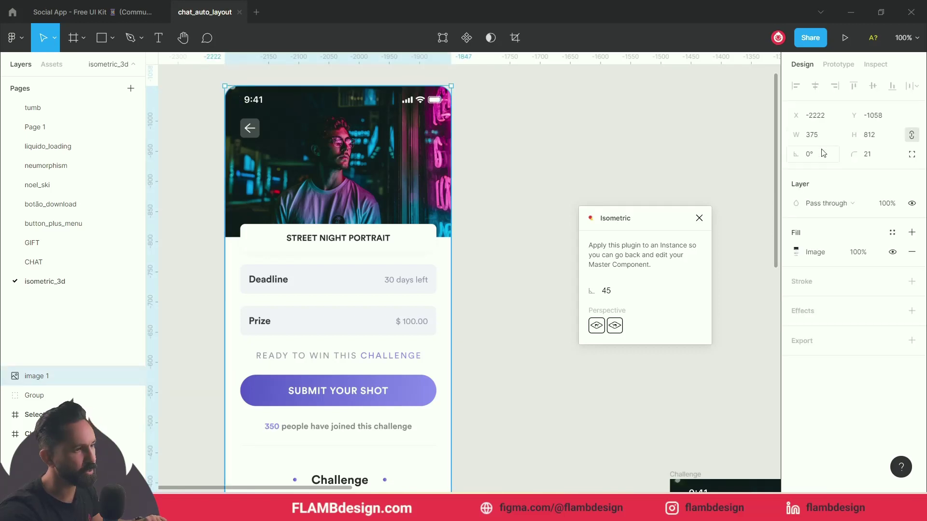
{"action": "left_click", "coordinate": [865, 160]}
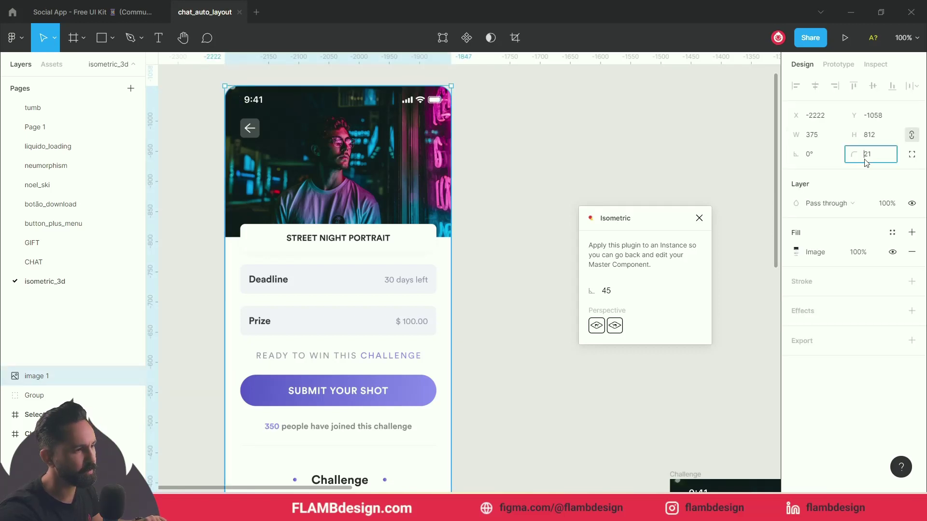
{"action": "left_click", "coordinate": [531, 184]}
- Apply the Isometric plugin's first perspective with angle 45 to the rounded Challenge image
{"action": "key", "text": "minus"}
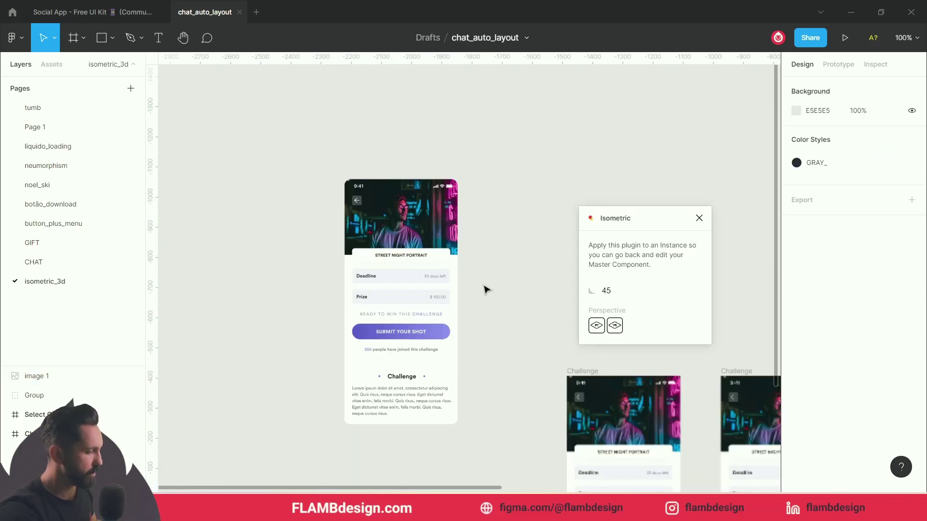
{"action": "left_click", "coordinate": [450, 264]}
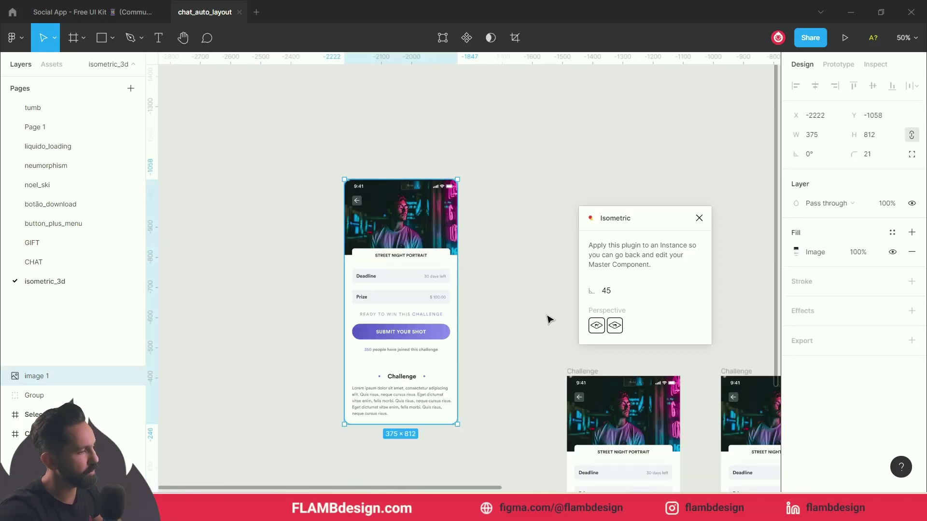
{"action": "left_click", "coordinate": [600, 325]}
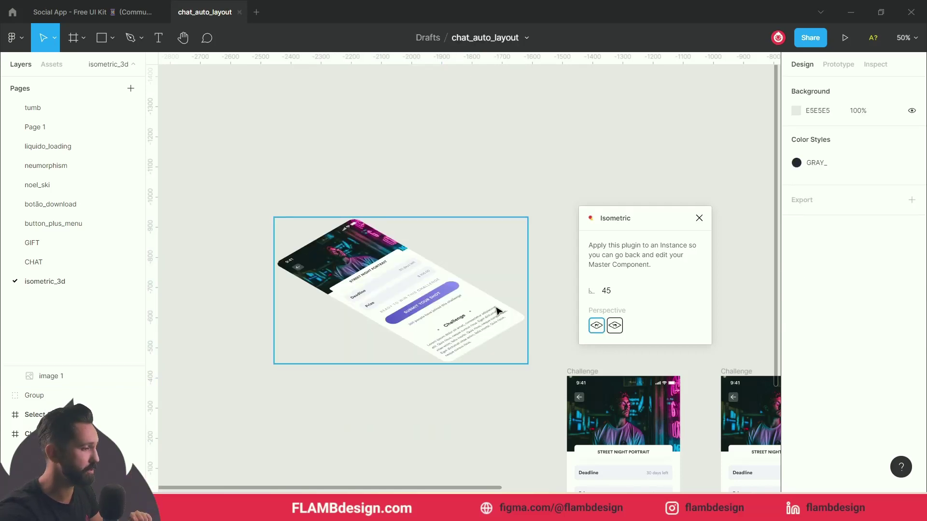
- Inspect the isometric Challenge screen up close and move it into the empty canvas well above the frames
{"action": "scroll", "coordinate": [424, 326], "scroll_direction": "up", "scroll_amount": 2}
{"action": "left_click_drag", "start_coordinate": [417, 351], "coordinate": [417, 223]}
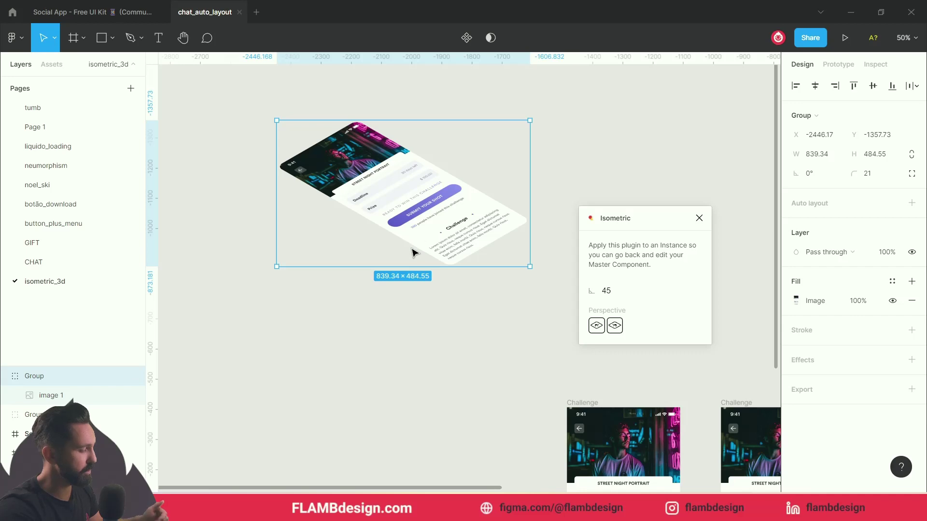
{"action": "scroll", "coordinate": [393, 227], "scroll_direction": "up", "scroll_amount": 3}
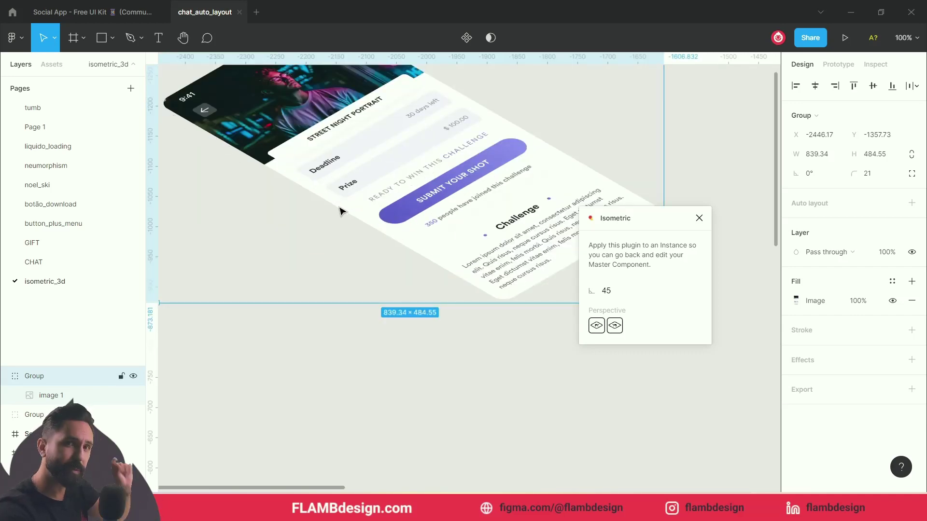
{"action": "scroll", "coordinate": [338, 245], "scroll_direction": "up", "scroll_amount": 1}
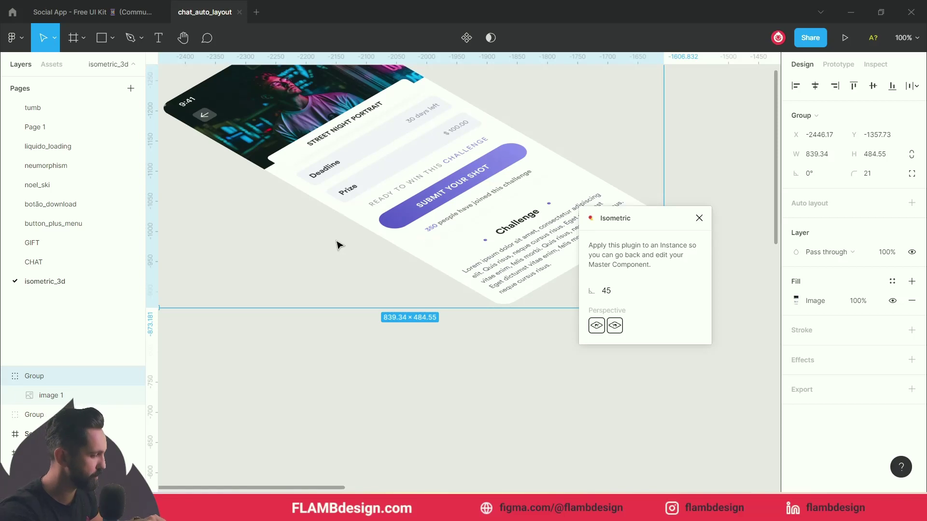
{"action": "scroll", "coordinate": [338, 245], "scroll_direction": "down", "scroll_amount": 3}
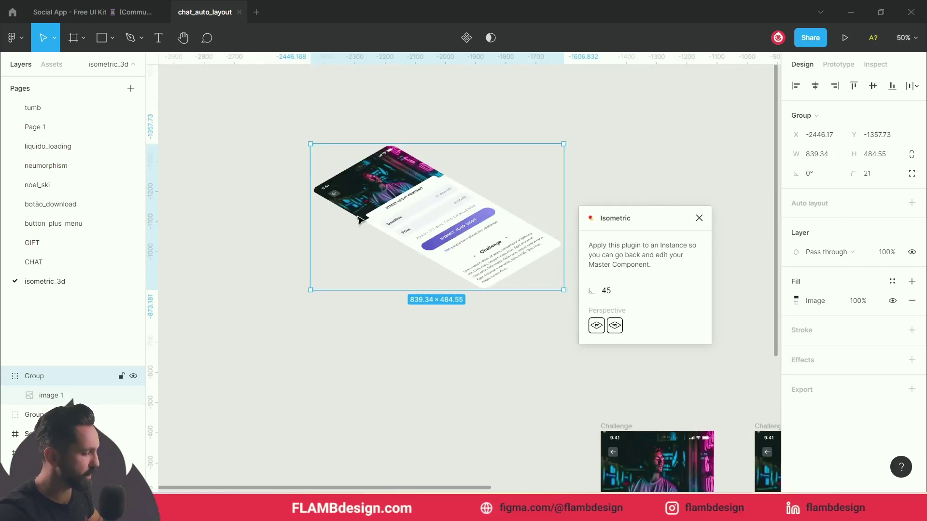
{"action": "scroll", "coordinate": [358, 218], "scroll_direction": "down", "scroll_amount": 5}
{"action": "left_click_drag", "start_coordinate": [375, 232], "coordinate": [270, 270]}
{"action": "left_click_drag", "start_coordinate": [350, 317], "coordinate": [379, 227]}
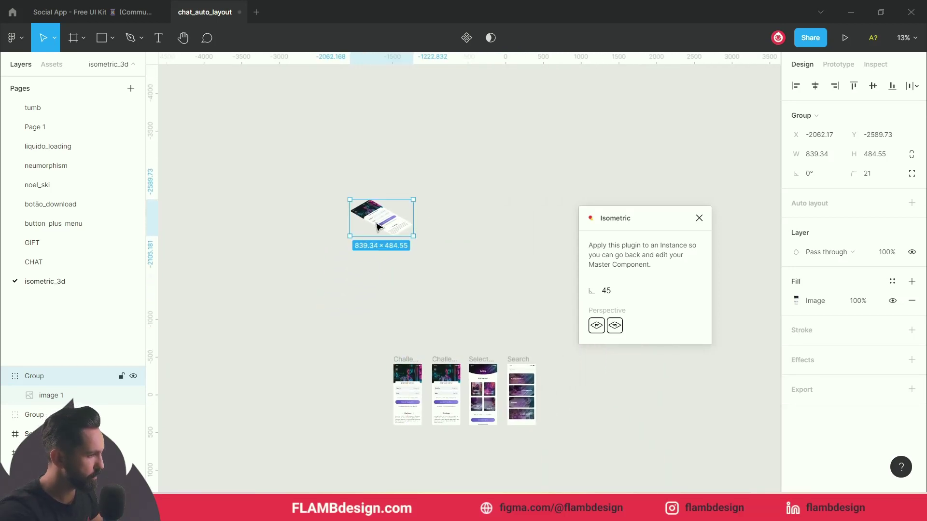
- Draw a new frame beside the isometric Challenge screen and apply the Slide 16:9 preset of 1920×1080
{"action": "left_click", "coordinate": [465, 235]}
{"action": "key", "text": "f"}
{"action": "left_click_drag", "start_coordinate": [432, 199], "coordinate": [563, 291]}
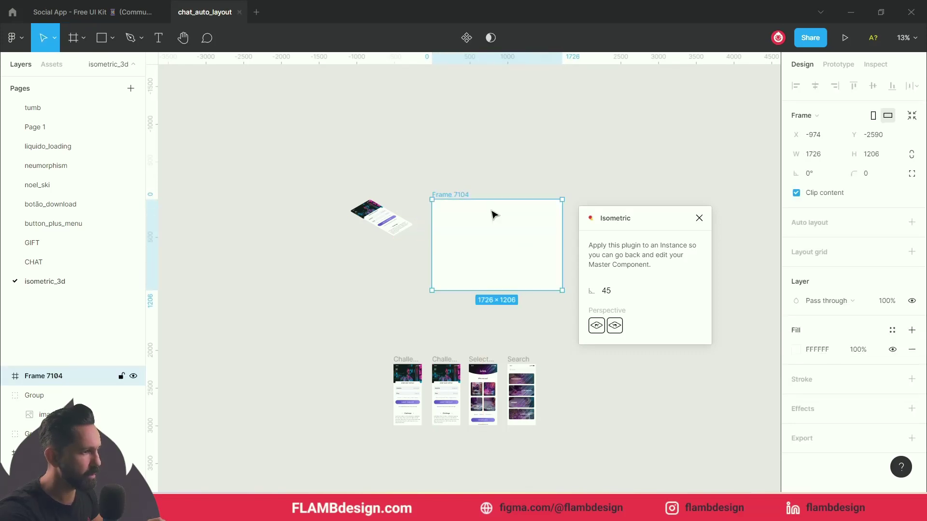
{"action": "left_click", "coordinate": [803, 119]}
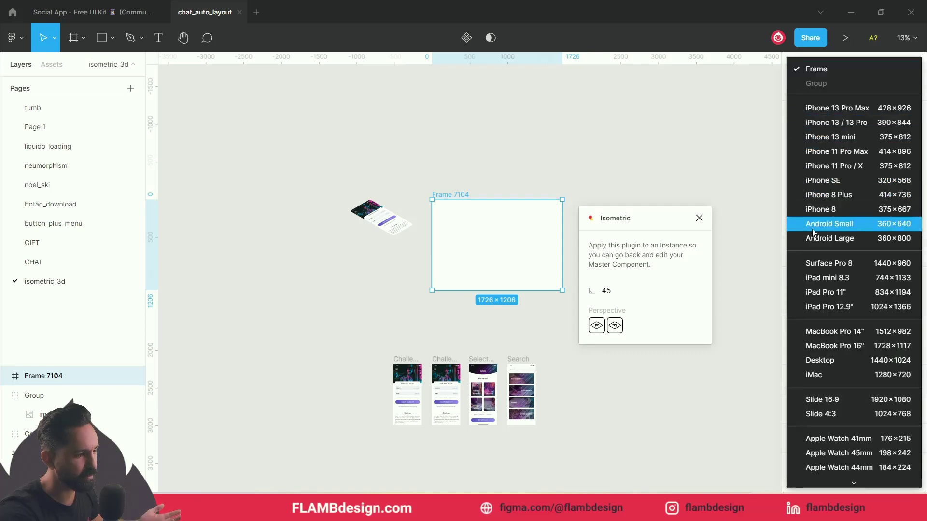
{"action": "left_click", "coordinate": [851, 400]}
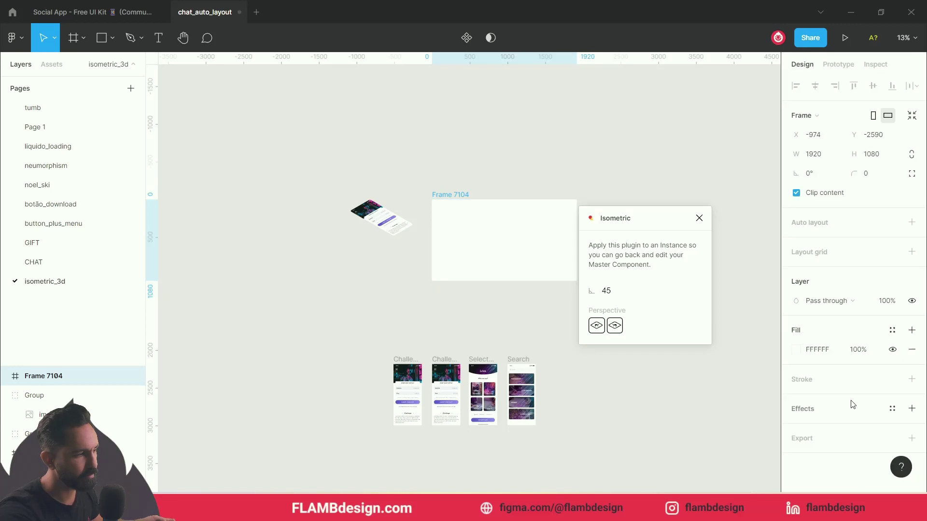
- Move the new 1920×1080 frame closer to the isometric Challenge screen
{"action": "left_click", "coordinate": [451, 181]}
{"action": "scroll", "coordinate": [480, 199], "scroll_direction": "up", "scroll_amount": 3}
{"action": "left_click_drag", "start_coordinate": [408, 198], "coordinate": [376, 190]}
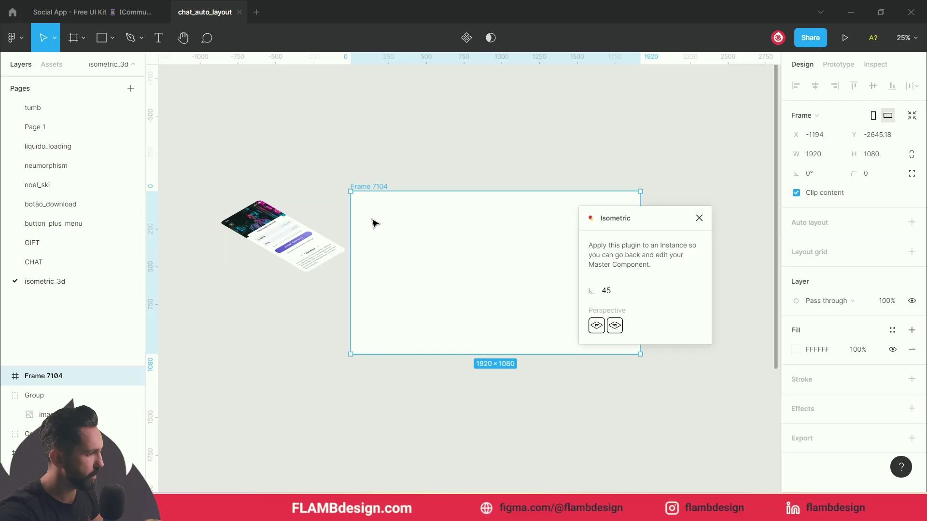
- Fill the 1920×1080 frame with purple 8284EF sampled from the mockup's Submit Your Shot button
{"action": "key", "text": "i"}
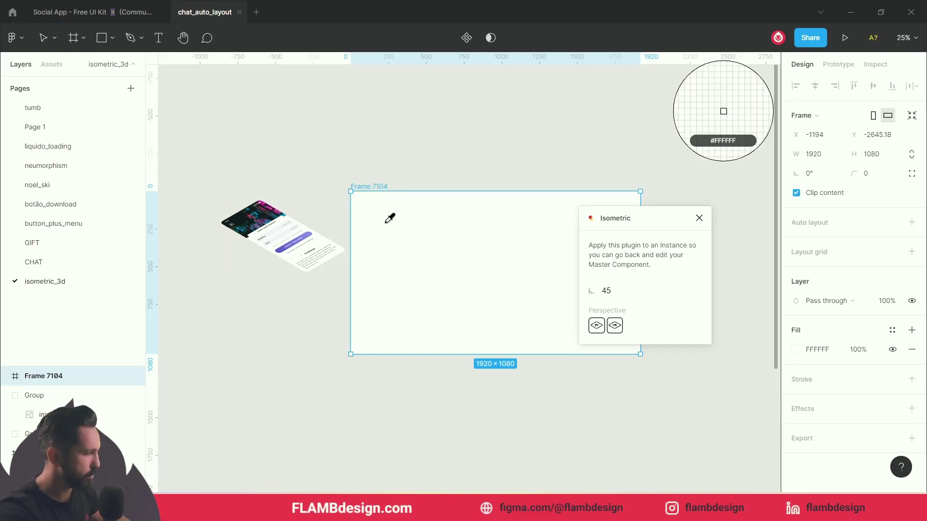
{"action": "left_click", "coordinate": [312, 229]}
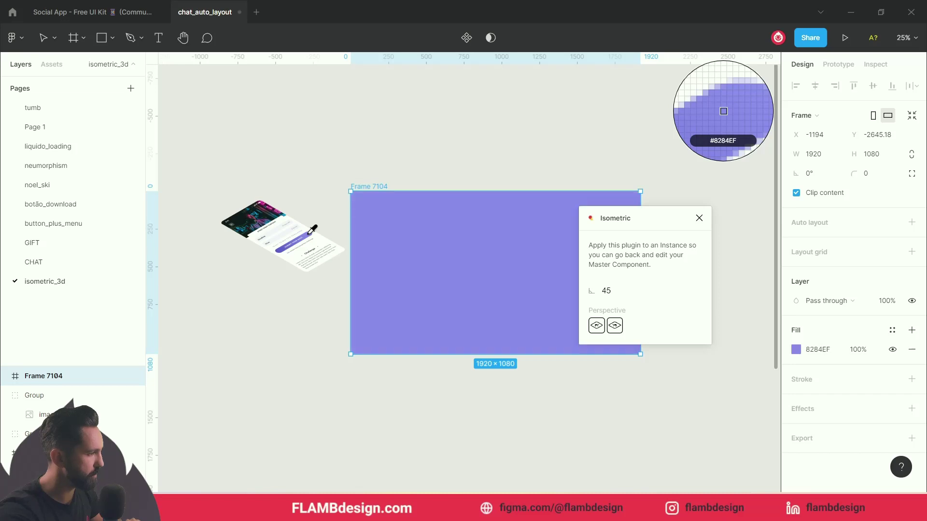
{"action": "key", "text": "Escape"}
- Place the isometric Challenge screen inside the purple frame, near its centre
{"action": "left_click_drag", "start_coordinate": [263, 252], "coordinate": [515, 286]}
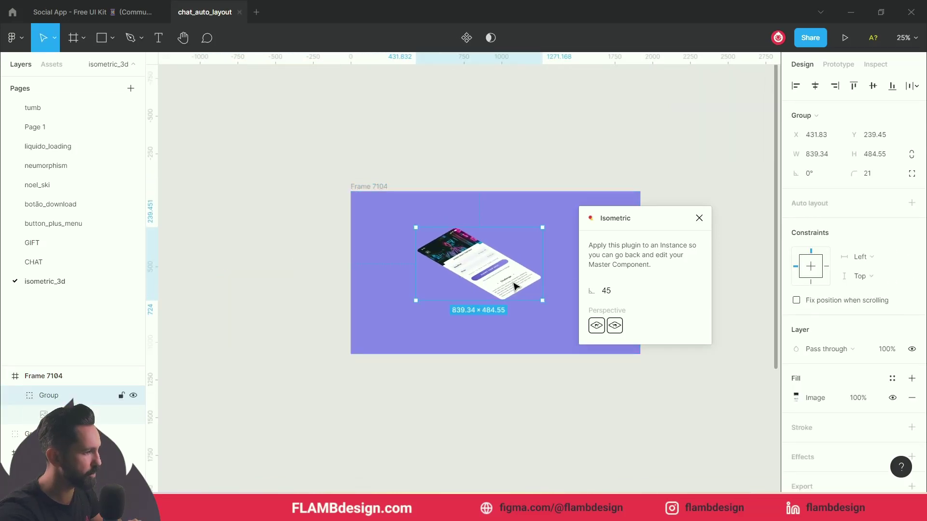
{"action": "scroll", "coordinate": [512, 284], "scroll_direction": "up", "scroll_amount": 4}
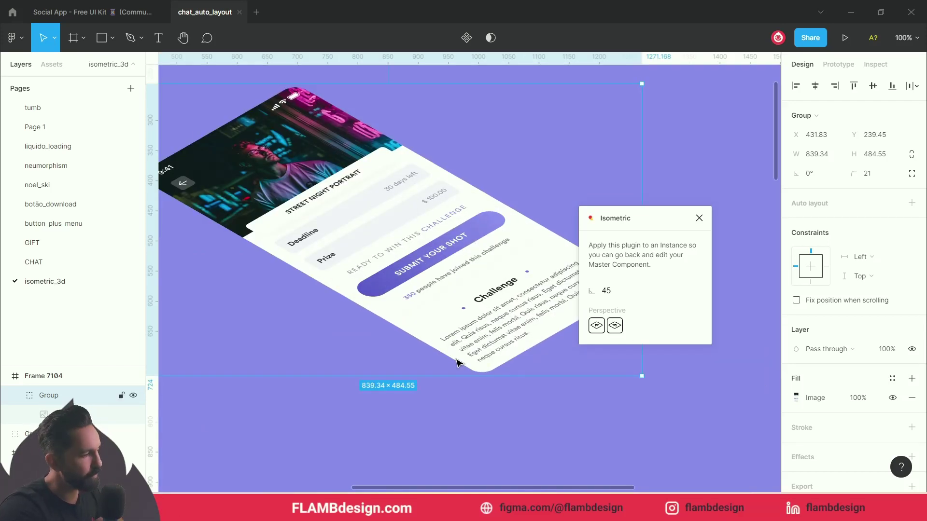
{"action": "scroll", "coordinate": [849, 407], "scroll_direction": "down", "scroll_amount": 2}
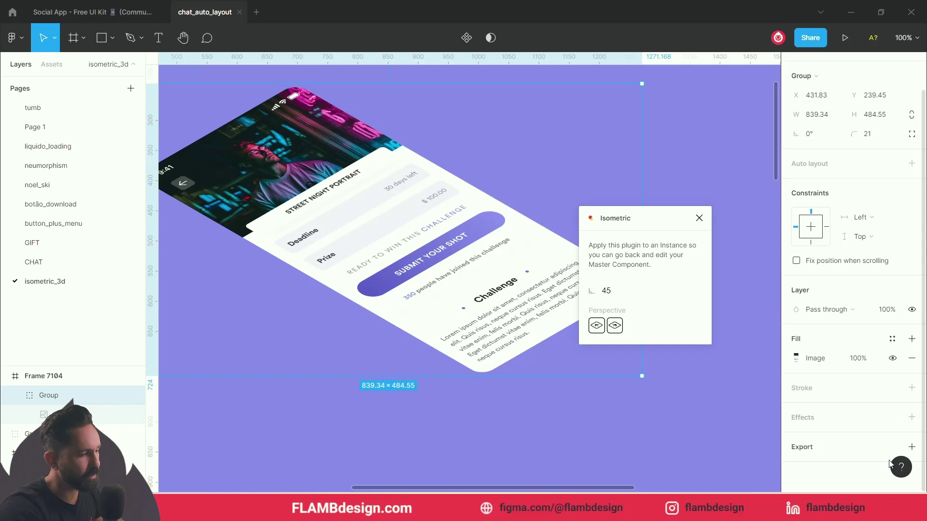
- Add a drop shadow effect to the isometric Challenge screen and move the Isometric plugin window clear of the mockup
{"action": "left_click", "coordinate": [912, 418]}
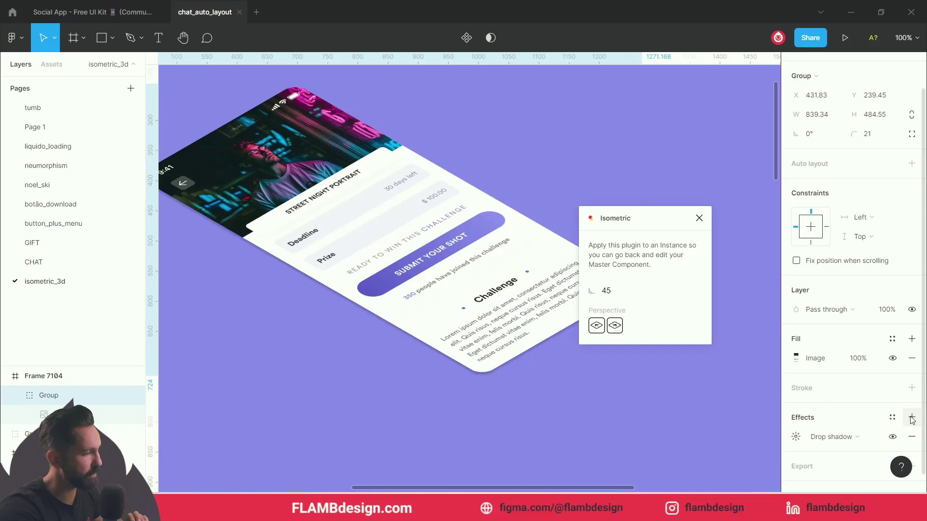
{"action": "left_click_drag", "start_coordinate": [660, 223], "coordinate": [723, 96]}
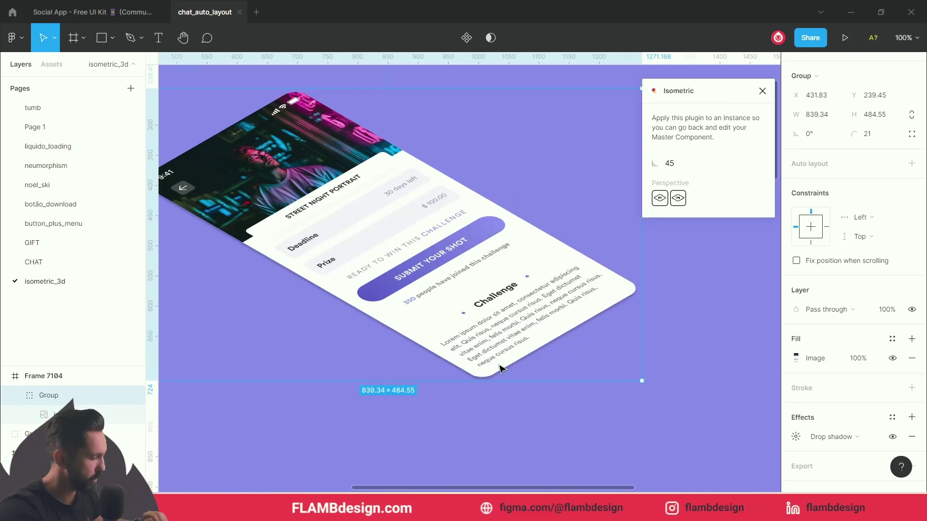
{"action": "left_click", "coordinate": [452, 372]}
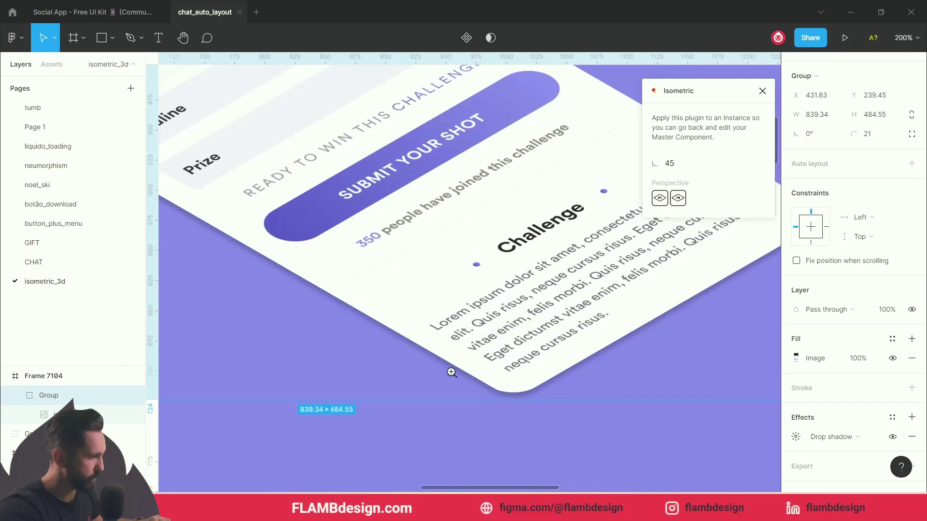
{"action": "left_click", "coordinate": [451, 373]}
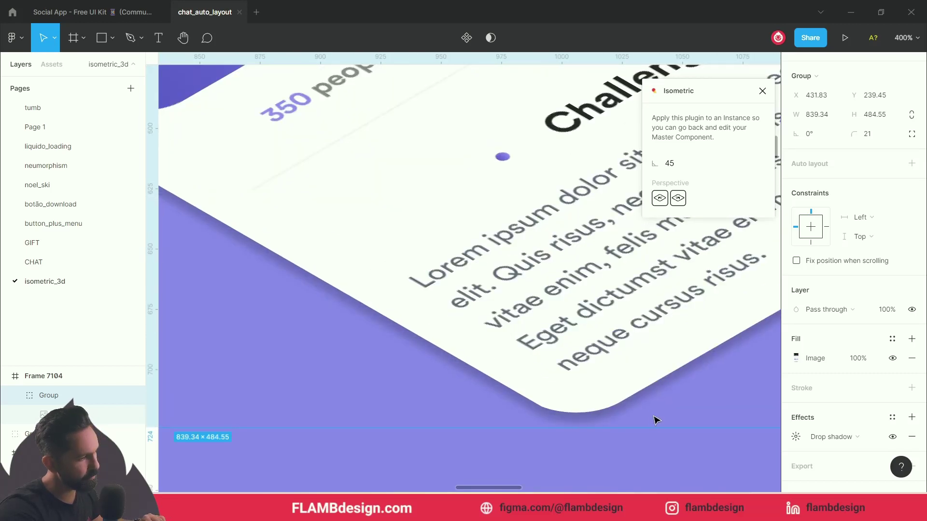
{"action": "scroll", "coordinate": [611, 384], "scroll_direction": "down", "scroll_amount": 5}
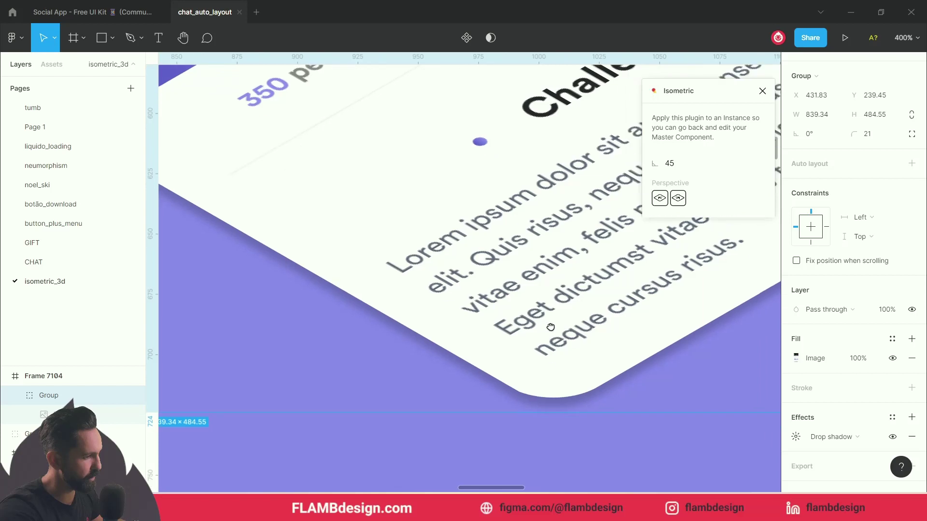
- Set the Challenge mockup's drop shadow to a blur of 0 and an opacity of 100%
{"action": "left_click", "coordinate": [795, 437]}
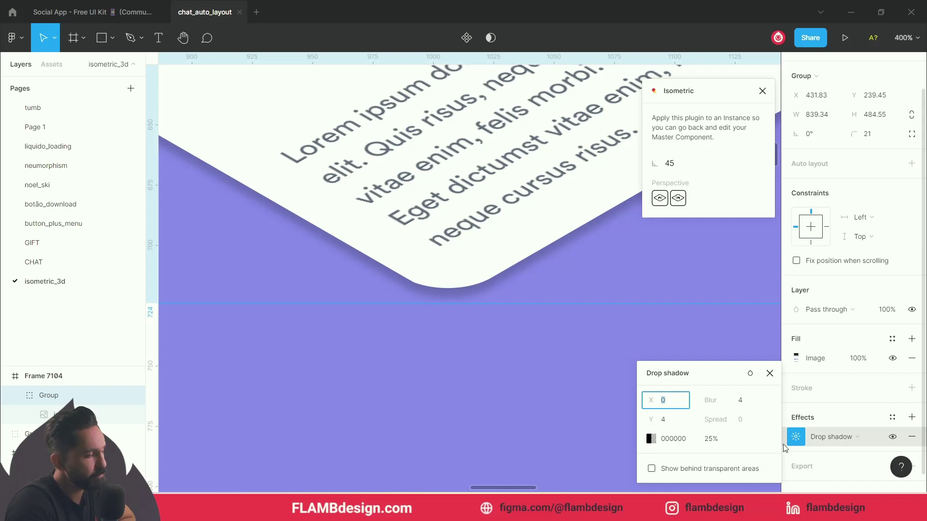
{"action": "left_click", "coordinate": [747, 408]}
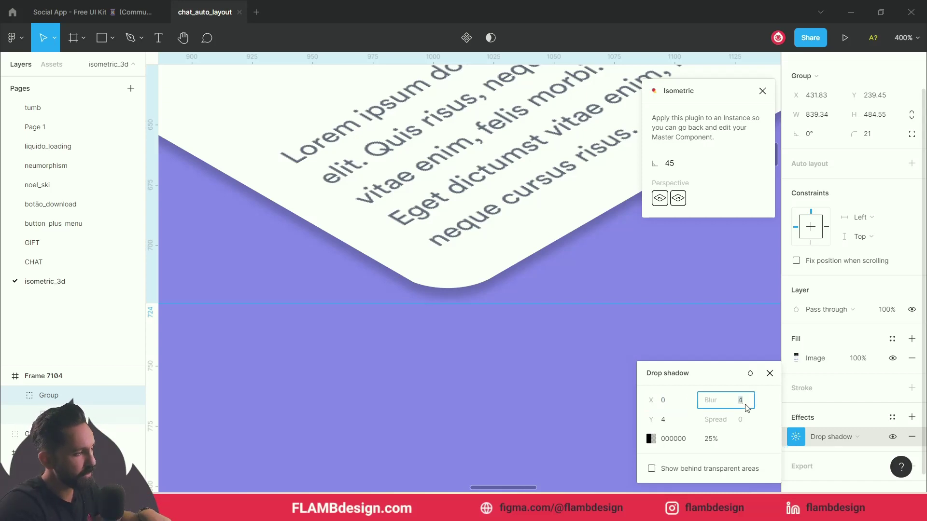
{"action": "type", "text": "0"}
{"action": "key", "text": "Return"}
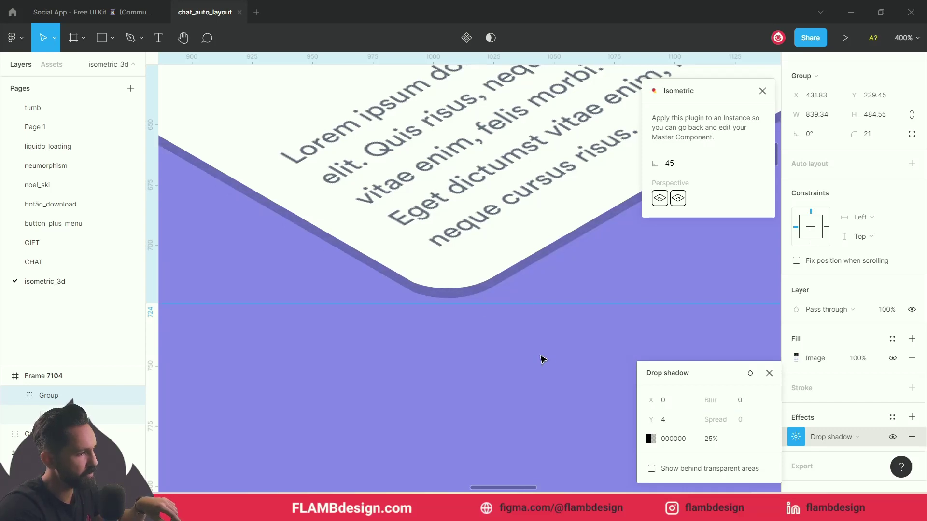
{"action": "left_click", "coordinate": [710, 448]}
{"action": "type", "text": "100"}
{"action": "key", "text": "Return"}
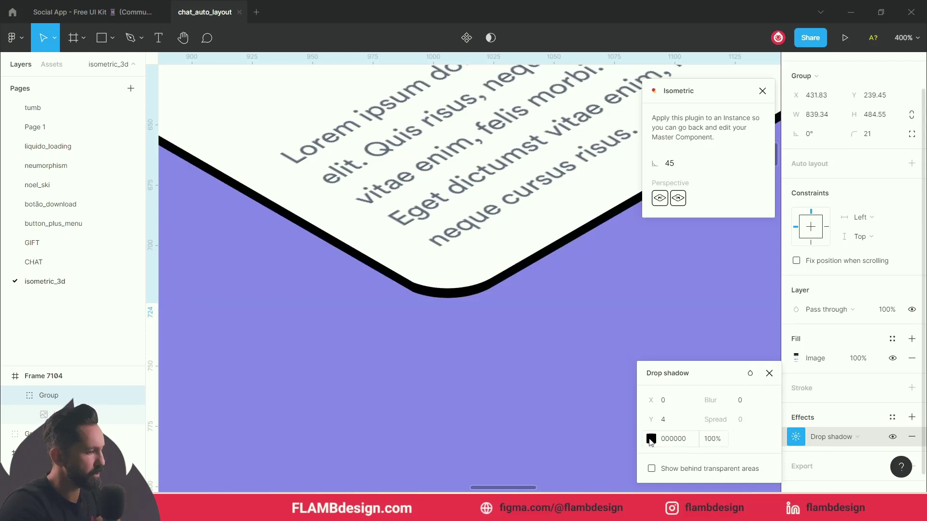
- Change the drop shadow's colour to the light lavender grey DEDCEB so it reads as the screen's edge thickness
{"action": "left_click", "coordinate": [650, 439]}
{"action": "left_click", "coordinate": [528, 224]}
{"action": "left_click_drag", "start_coordinate": [524, 224], "coordinate": [492, 209]}
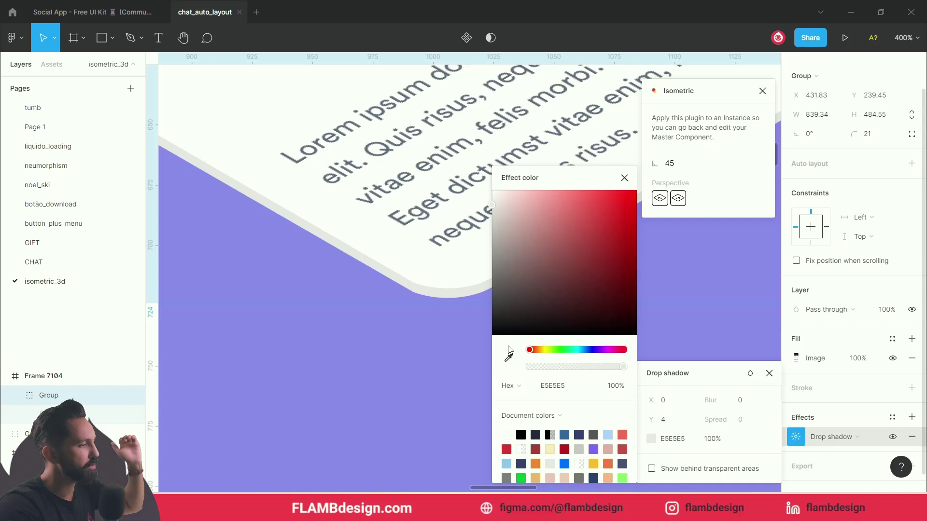
{"action": "left_click", "coordinate": [582, 351]}
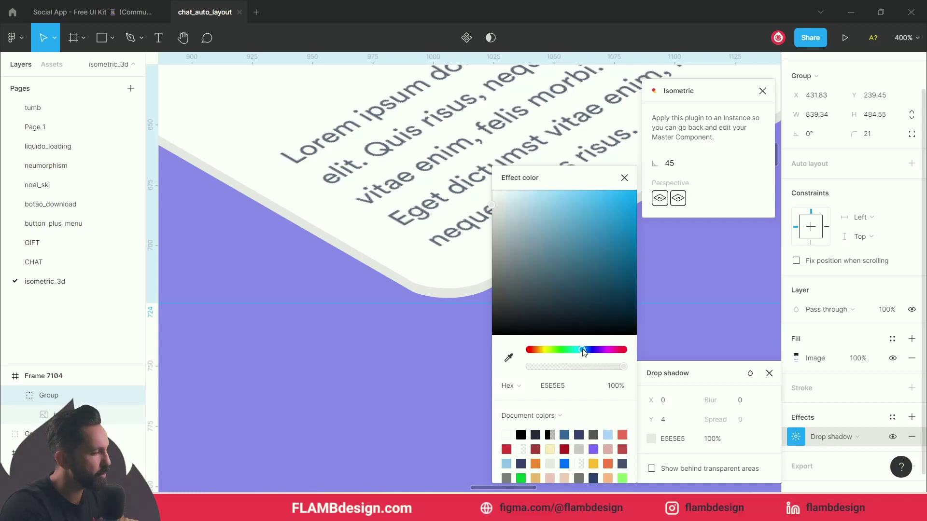
{"action": "left_click_drag", "start_coordinate": [591, 351], "coordinate": [585, 352]}
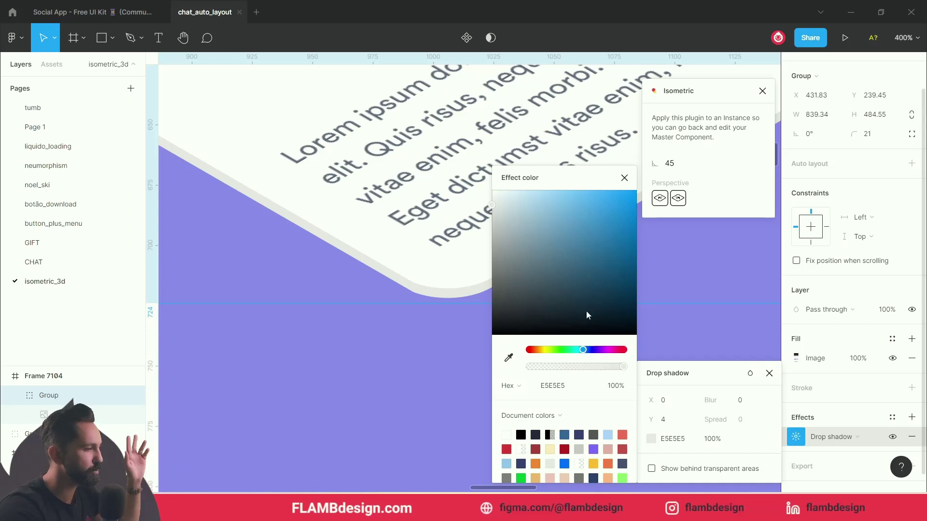
{"action": "left_click", "coordinate": [586, 351]}
{"action": "left_click_drag", "start_coordinate": [588, 356], "coordinate": [596, 356]}
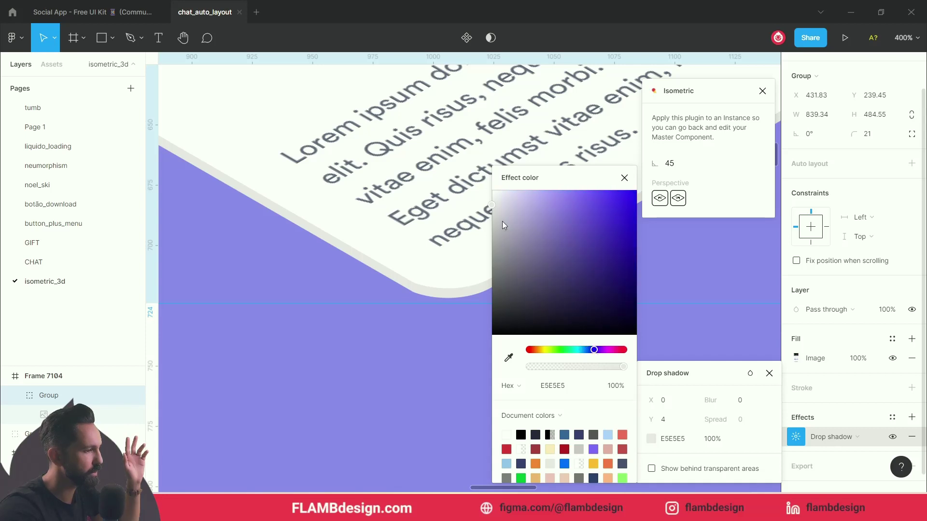
{"action": "left_click_drag", "start_coordinate": [498, 205], "coordinate": [503, 206]}
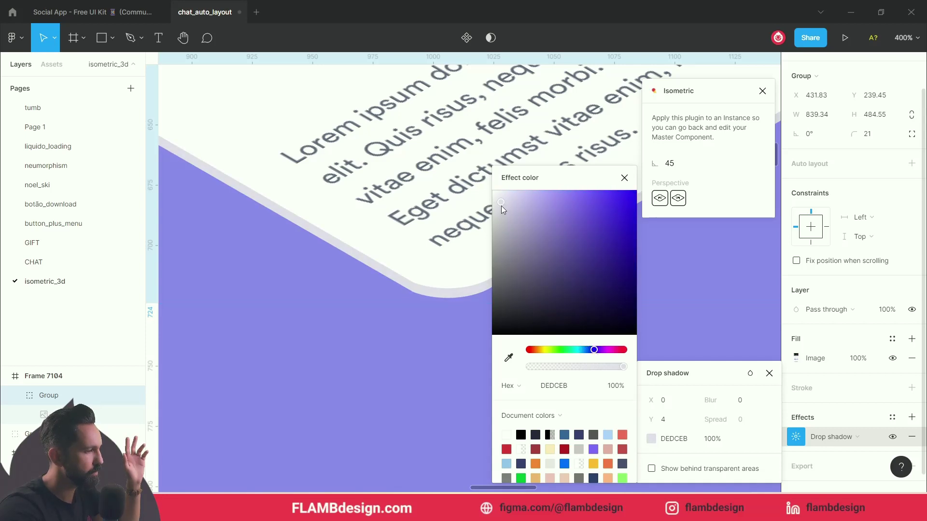
{"action": "left_click", "coordinate": [434, 348]}
- Add a second drop shadow effect to the isometric Challenge screen
{"action": "scroll", "coordinate": [435, 348], "scroll_direction": "up", "scroll_amount": 2}
{"action": "key", "text": "minus"}
{"action": "key", "text": "minus"}
{"action": "key", "text": "minus"}
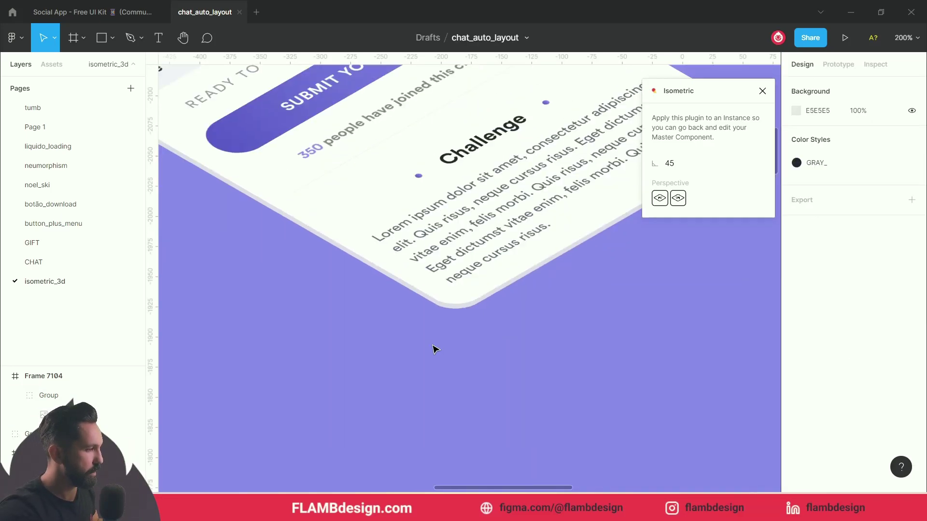
{"action": "key", "text": "plus"}
{"action": "left_click_drag", "start_coordinate": [431, 345], "coordinate": [516, 438]}
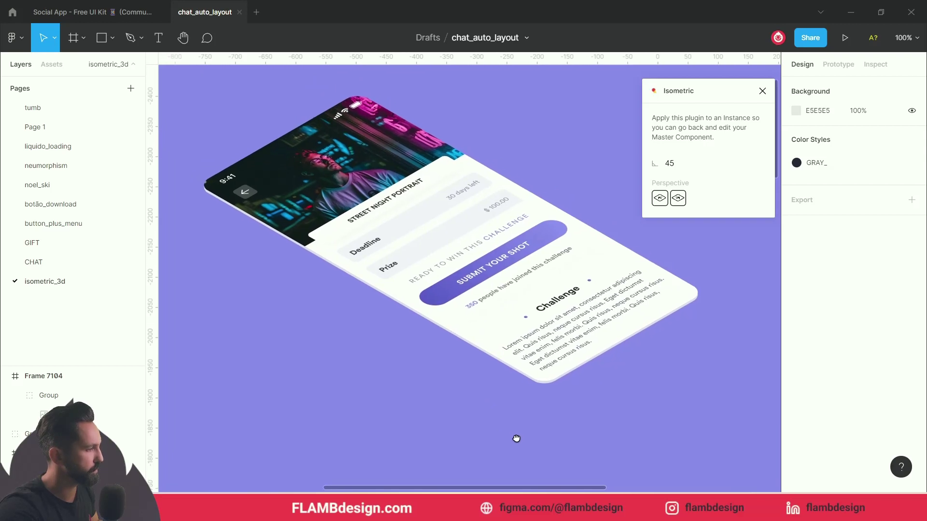
{"action": "scroll", "coordinate": [518, 440], "scroll_direction": "up", "scroll_amount": 1}
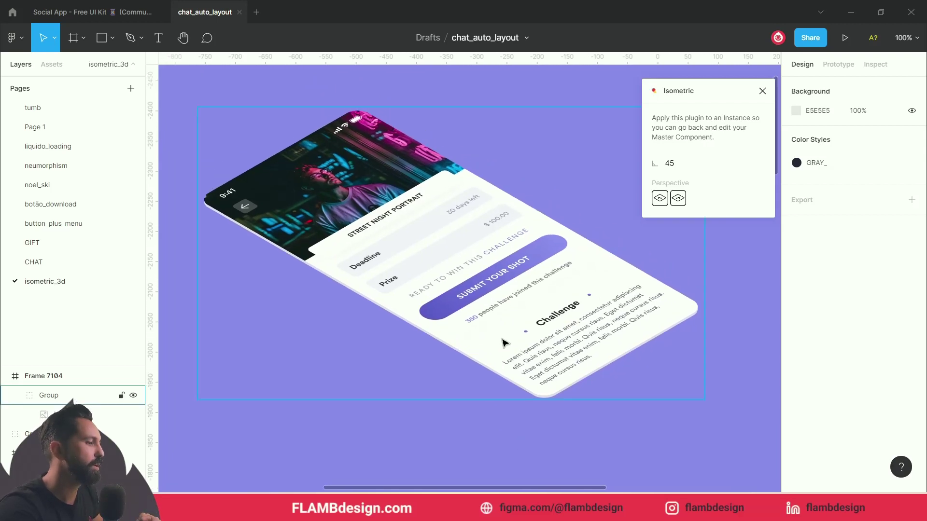
{"action": "left_click", "coordinate": [501, 276]}
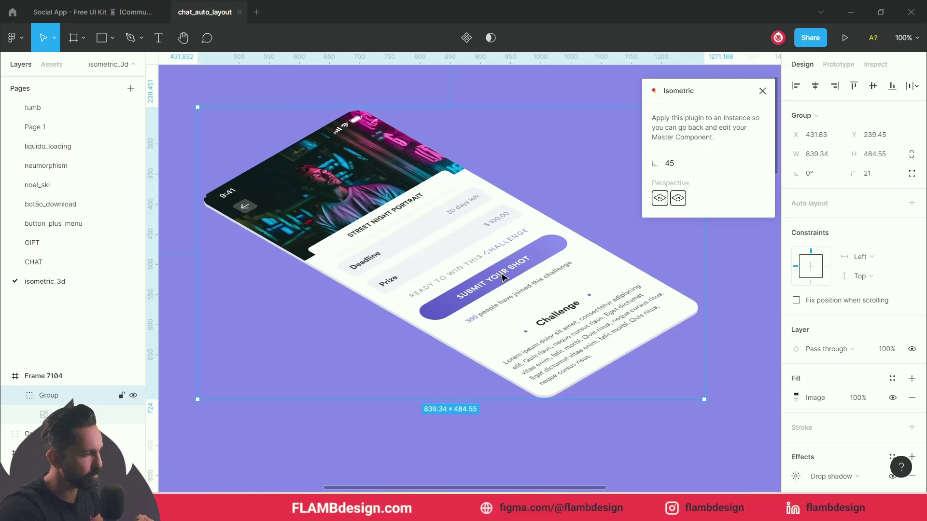
{"action": "scroll", "coordinate": [888, 408], "scroll_direction": "down", "scroll_amount": 3}
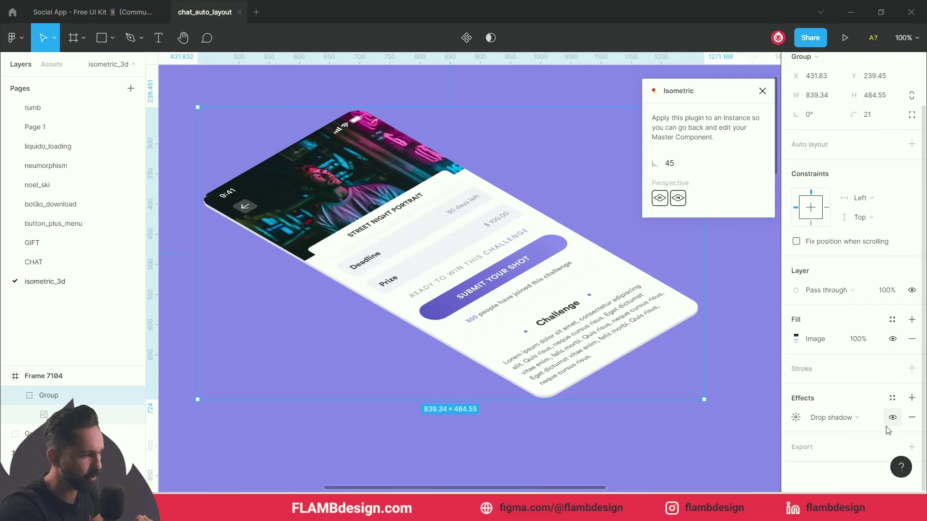
{"action": "left_click", "coordinate": [911, 397]}
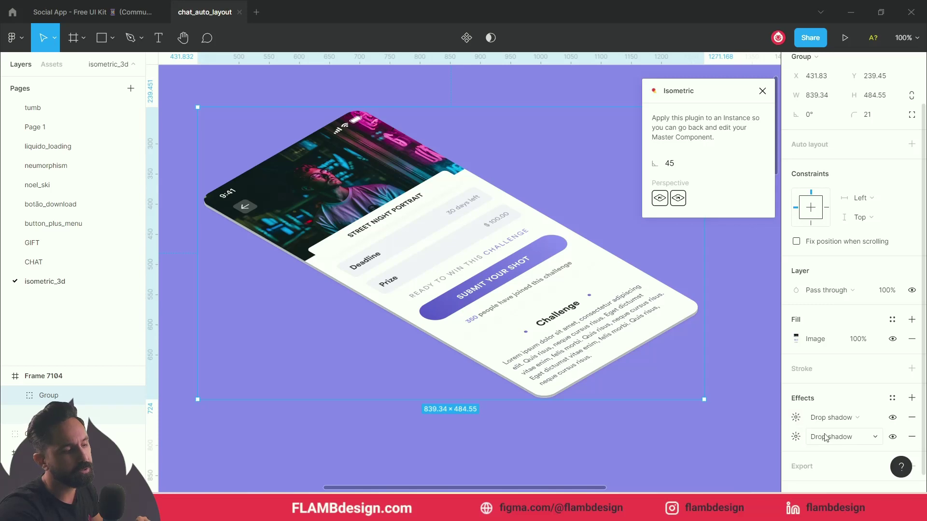
{"action": "scroll", "coordinate": [820, 437], "scroll_direction": "down", "scroll_amount": 1}
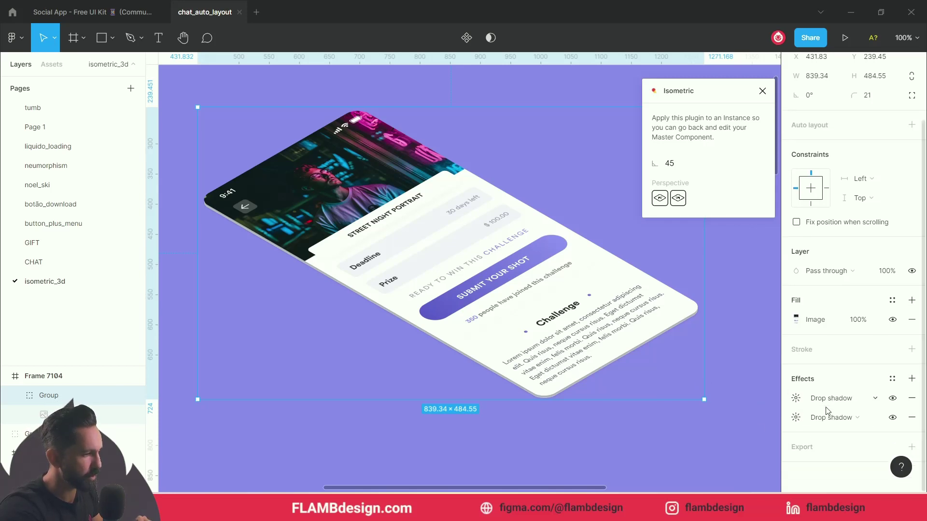
- Check the second drop shadow's settings and toggle its visibility off and on to compare the mockup's edge
{"action": "left_click", "coordinate": [796, 402]}
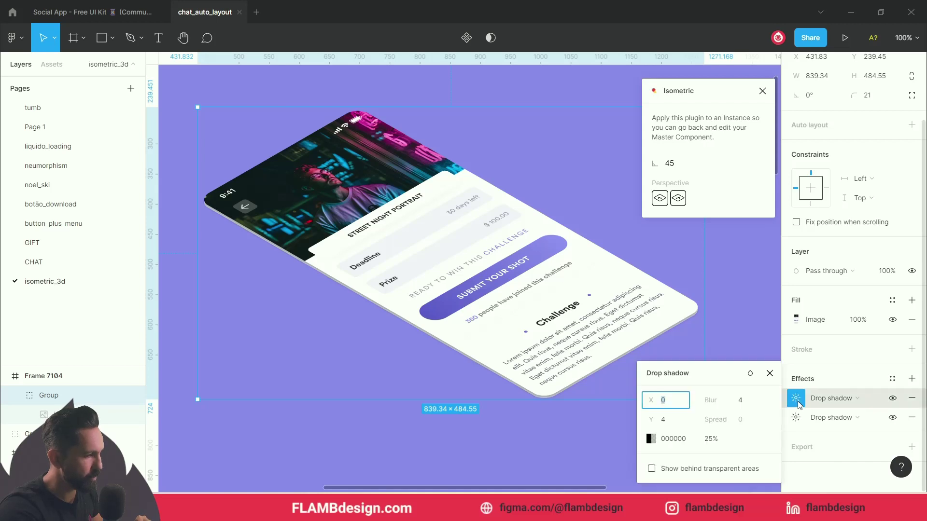
{"action": "left_click", "coordinate": [796, 403]}
{"action": "left_click", "coordinate": [892, 401]}
{"action": "left_click", "coordinate": [890, 402]}
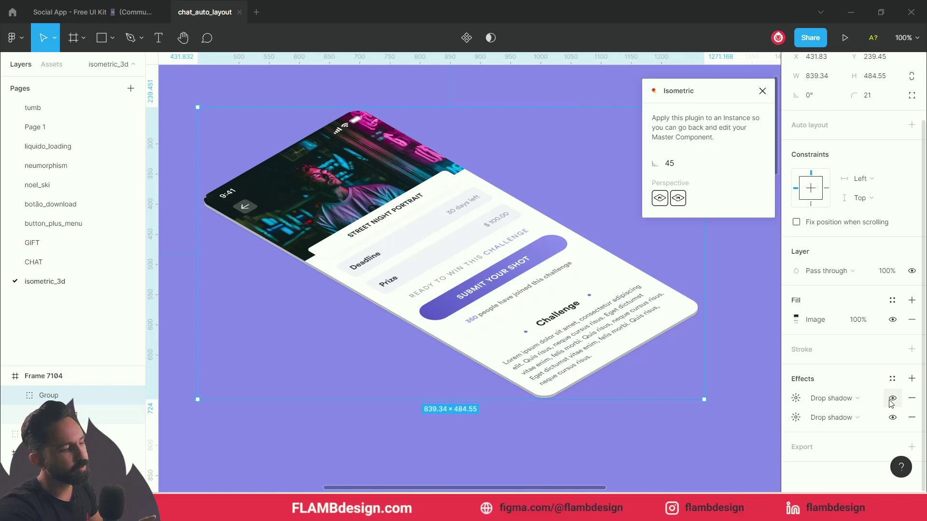
- Reorder the Challenge mockup's effects so the new black 25% drop shadow sits below the solid lavender one
{"action": "left_click_drag", "start_coordinate": [789, 404], "coordinate": [791, 421]}
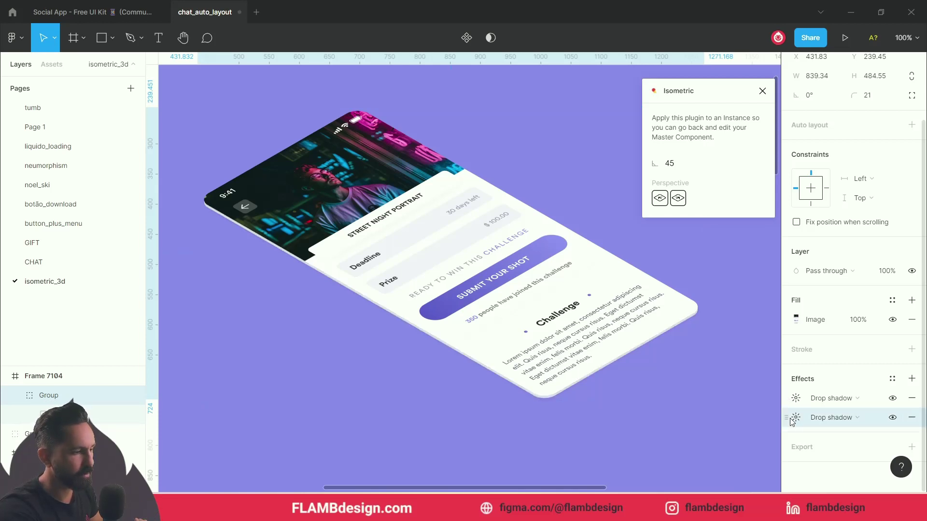
{"action": "left_click", "coordinate": [621, 370]}
{"action": "left_click", "coordinate": [621, 370]}
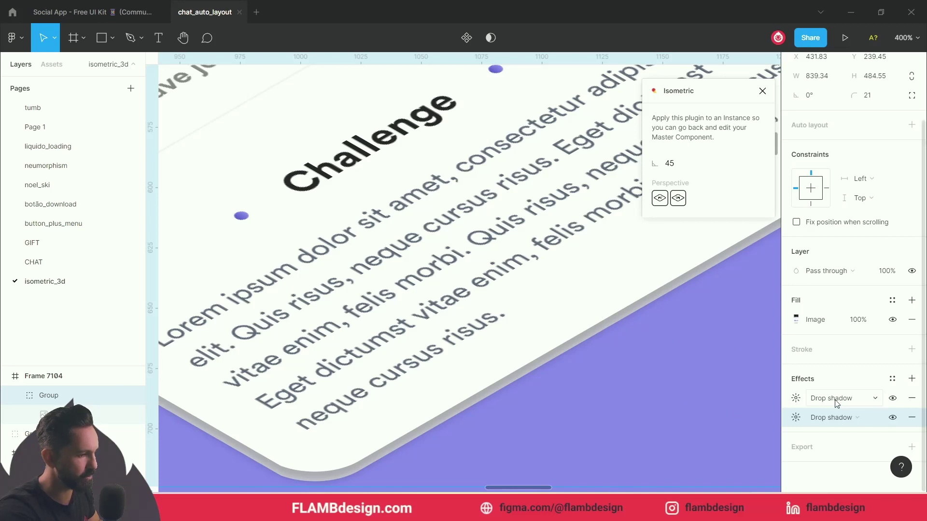
{"action": "left_click", "coordinate": [796, 398]}
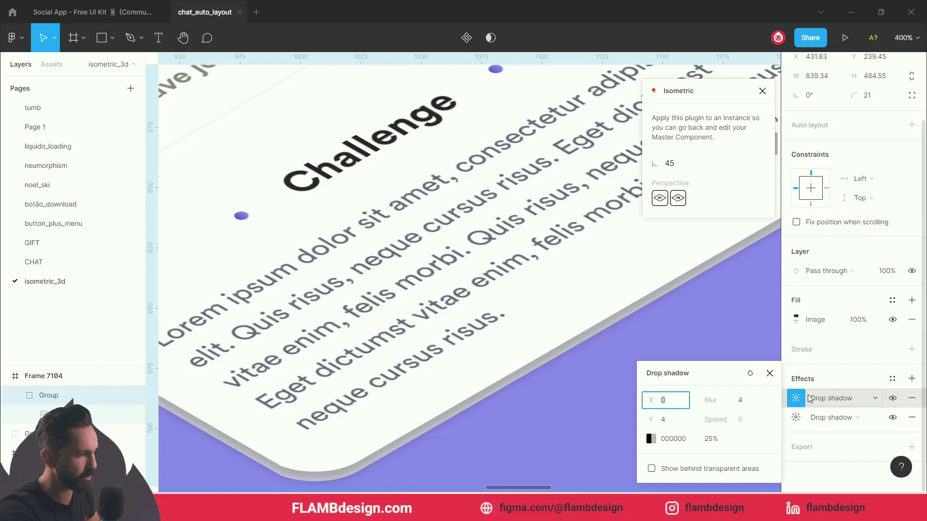
{"action": "key", "text": "Escape"}
{"action": "left_click_drag", "start_coordinate": [787, 400], "coordinate": [787, 418]}
{"action": "left_click", "coordinate": [648, 351]}
{"action": "key", "text": "minus"}
{"action": "key", "text": "minus"}
{"action": "key", "text": "minus"}
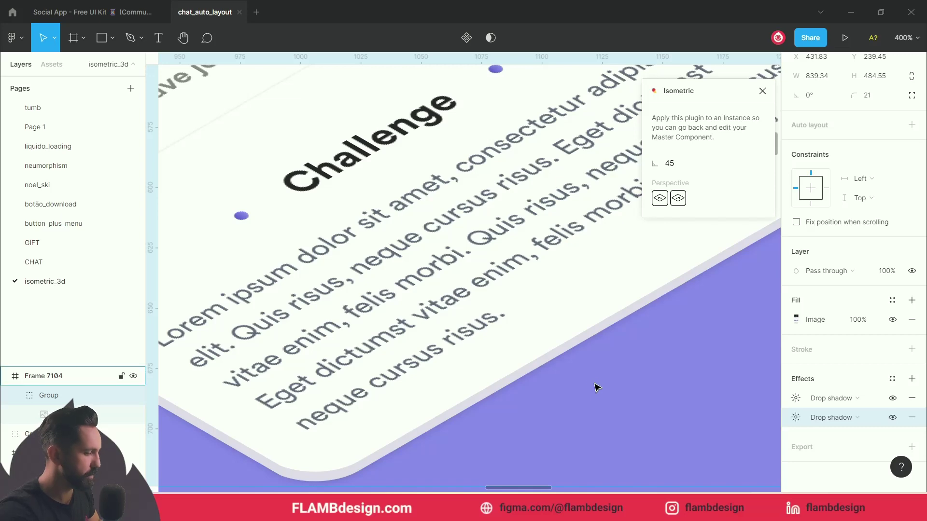
{"action": "key", "text": "plus"}
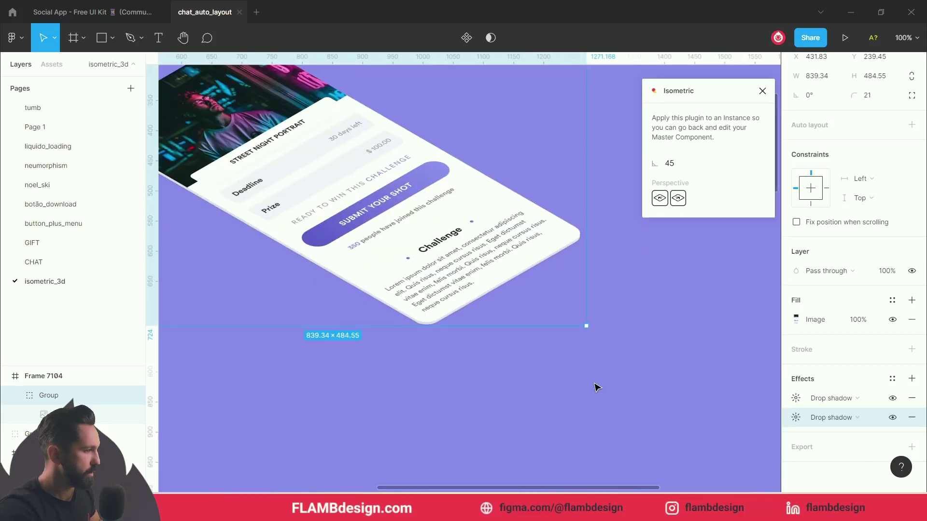
{"action": "left_click_drag", "start_coordinate": [488, 317], "coordinate": [558, 388]}
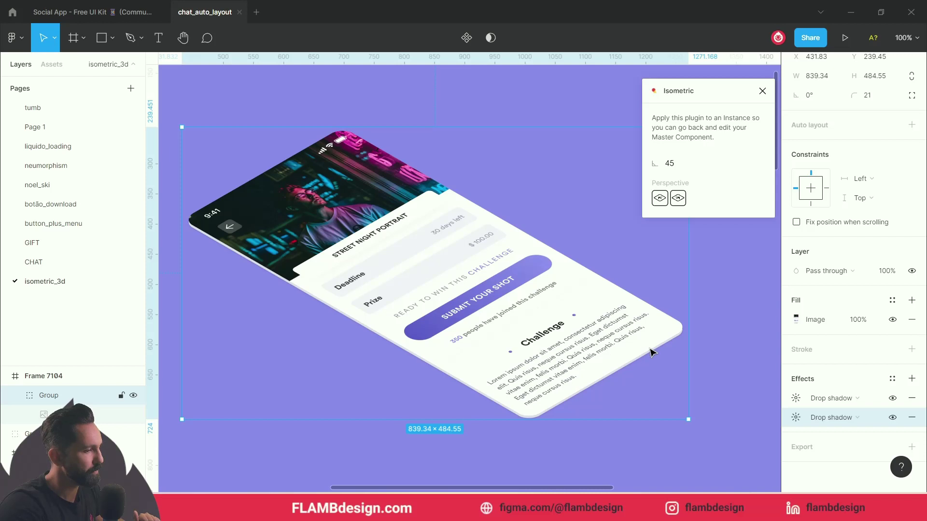
{"action": "key", "text": "Escape"}
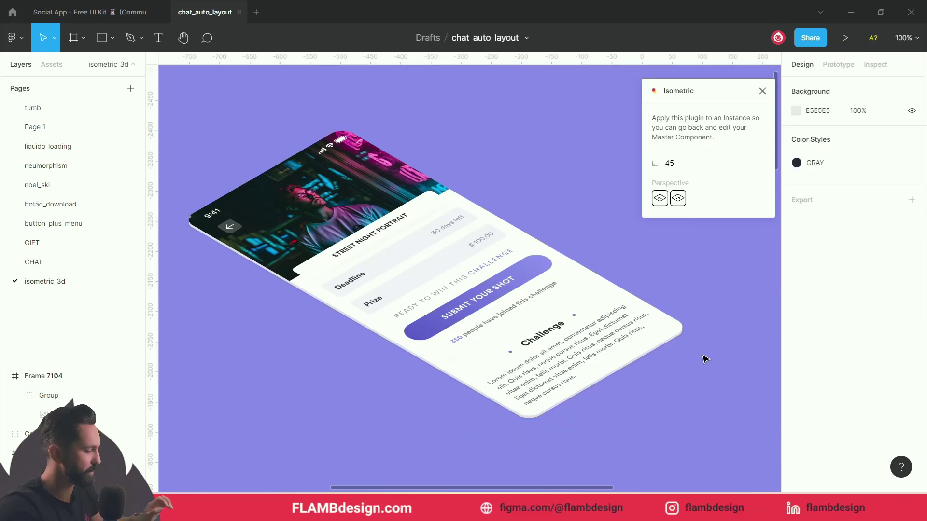
- Return to the original app screens and examine the Select Category screen beside the Challenge screen
{"action": "key", "text": "minus"}
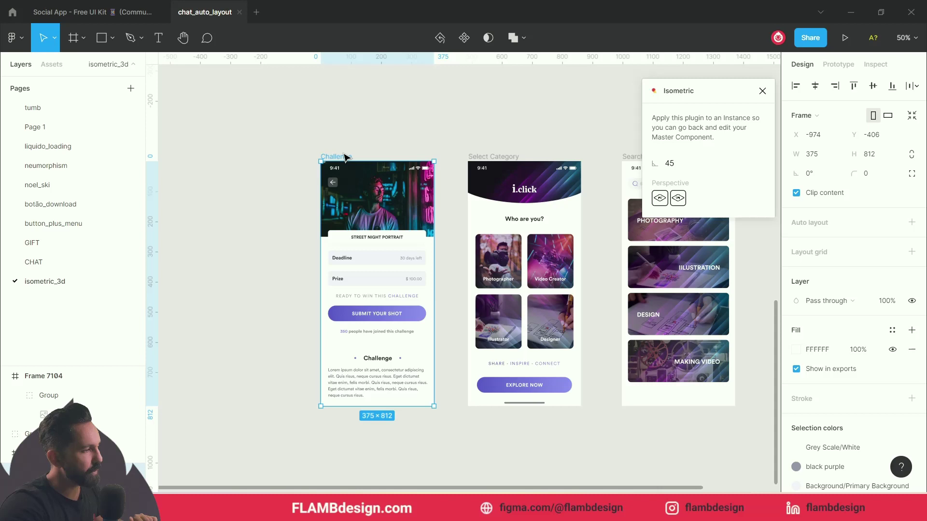
{"action": "left_click", "coordinate": [508, 158]}
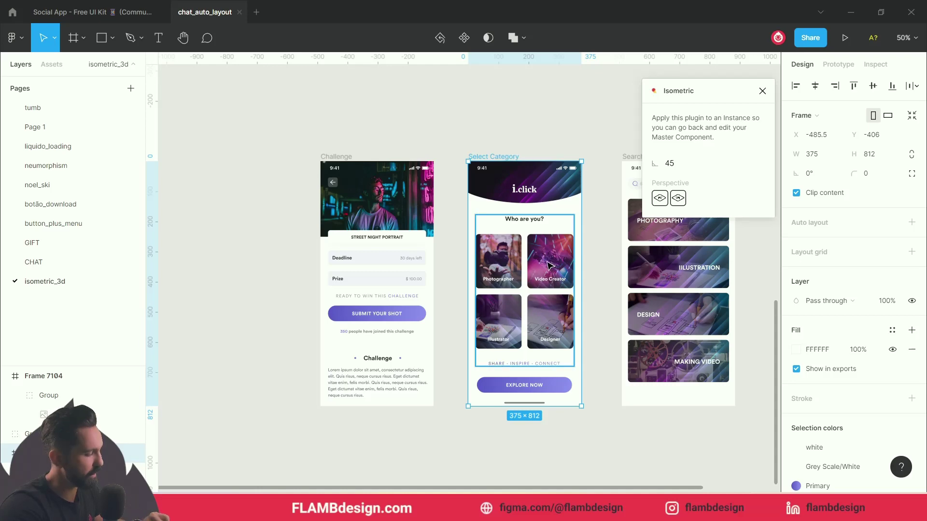
{"action": "scroll", "coordinate": [551, 265], "scroll_direction": "up", "scroll_amount": 3}
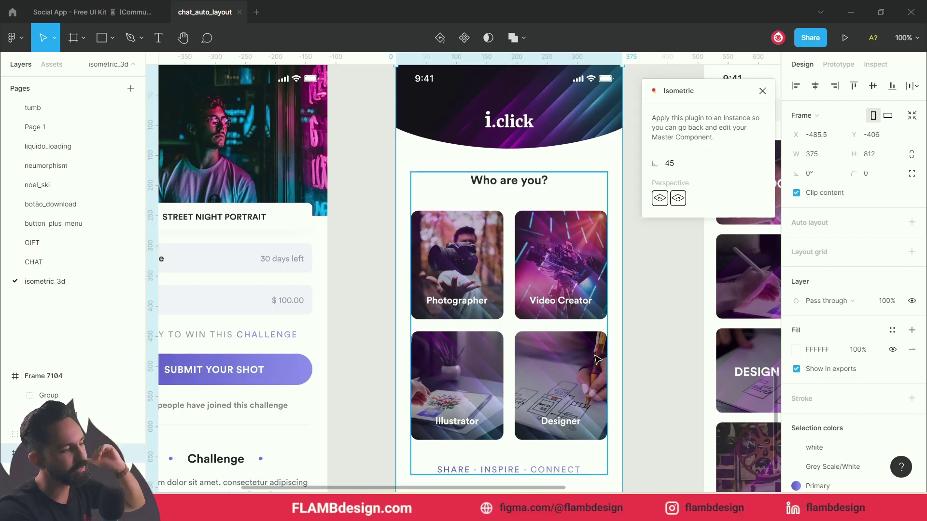
{"action": "key", "text": "minus"}
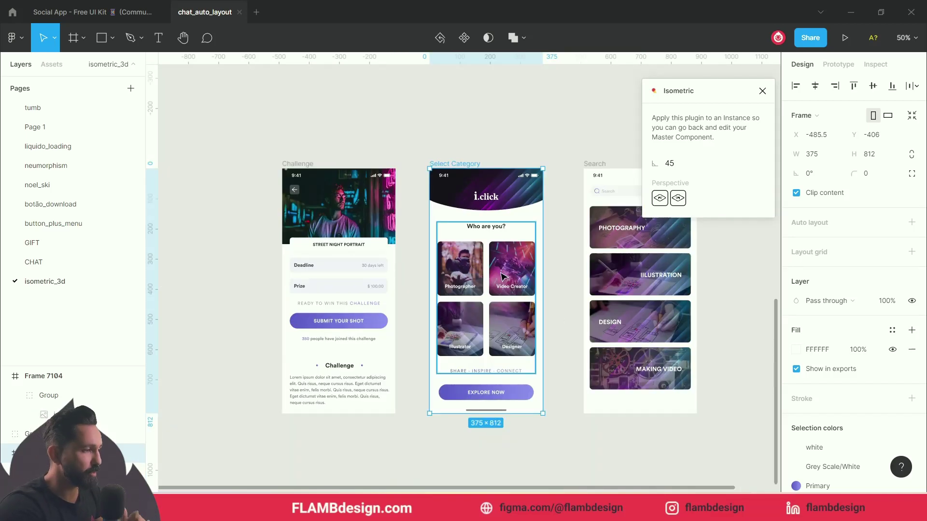
{"action": "left_click", "coordinate": [555, 295]}
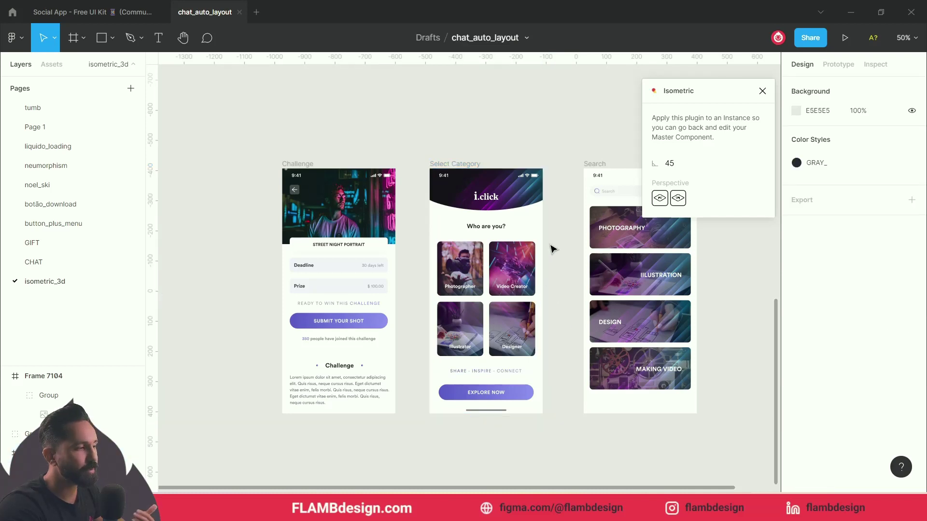
- Move the Select Category screen out of the row of app screens to empty canvas above the Challenge screen
{"action": "scroll", "coordinate": [539, 308], "scroll_direction": "up", "scroll_amount": 1}
{"action": "left_click_drag", "start_coordinate": [293, 171], "coordinate": [169, 171]}
{"action": "left_click_drag", "start_coordinate": [364, 186], "coordinate": [390, 348]}
{"action": "left_click_drag", "start_coordinate": [495, 332], "coordinate": [440, 90]}
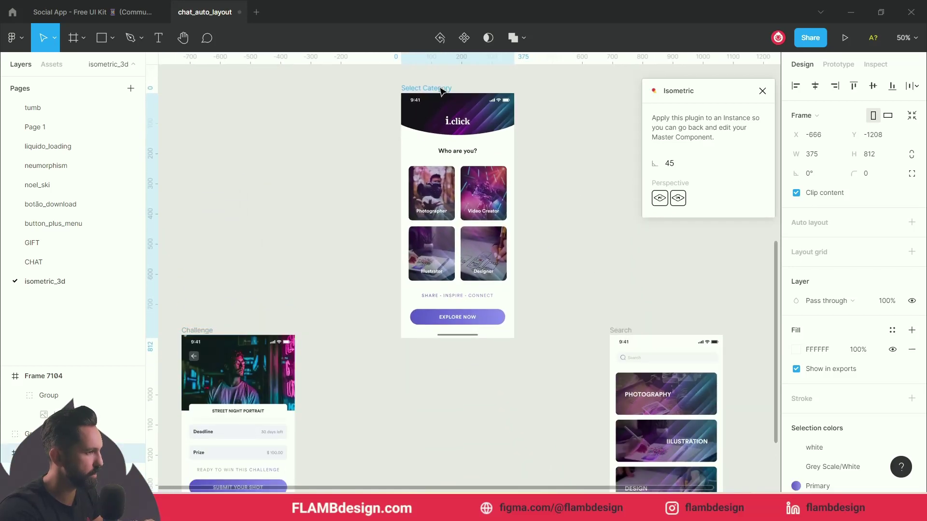
{"action": "left_click_drag", "start_coordinate": [366, 97], "coordinate": [305, 98]}
{"action": "left_click", "coordinate": [513, 176]}
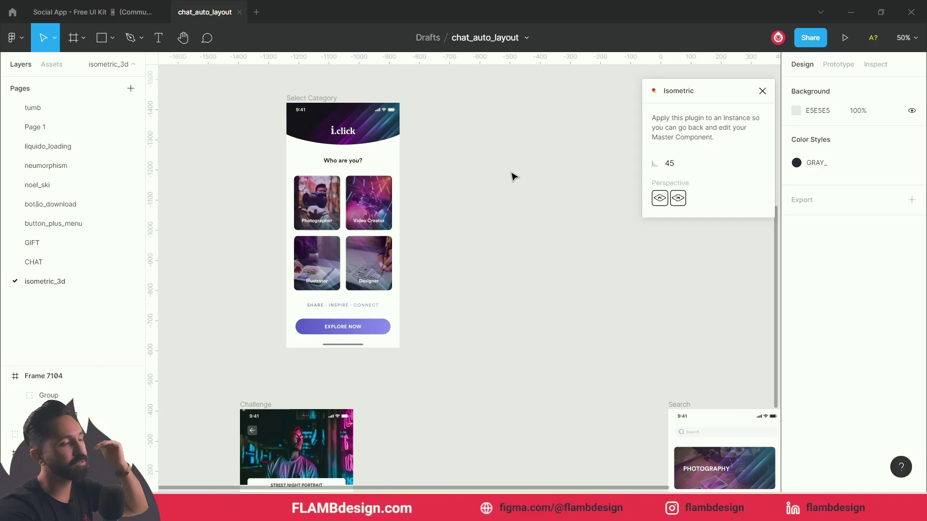
- Take the group of four category cards out of the Select Category screen and place it on the empty canvas beside it
{"action": "left_click", "coordinate": [337, 204]}
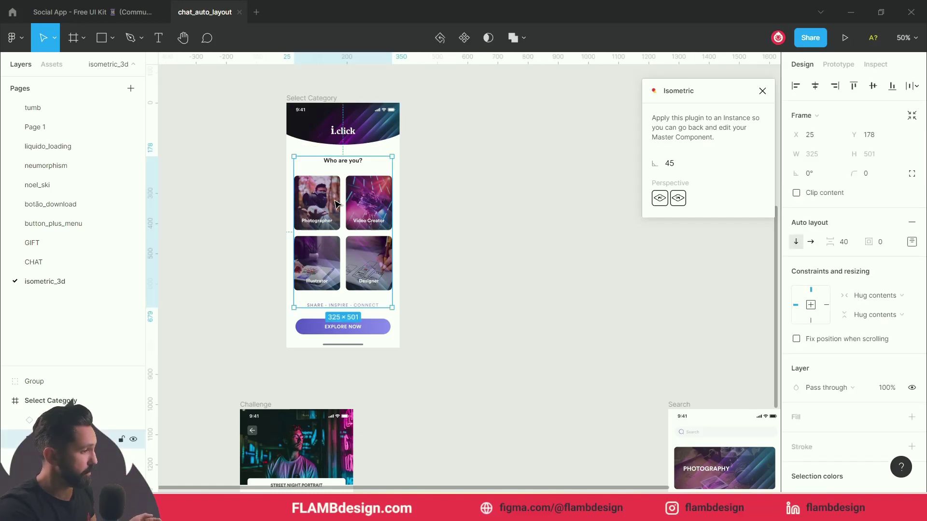
{"action": "double_click", "coordinate": [337, 204]}
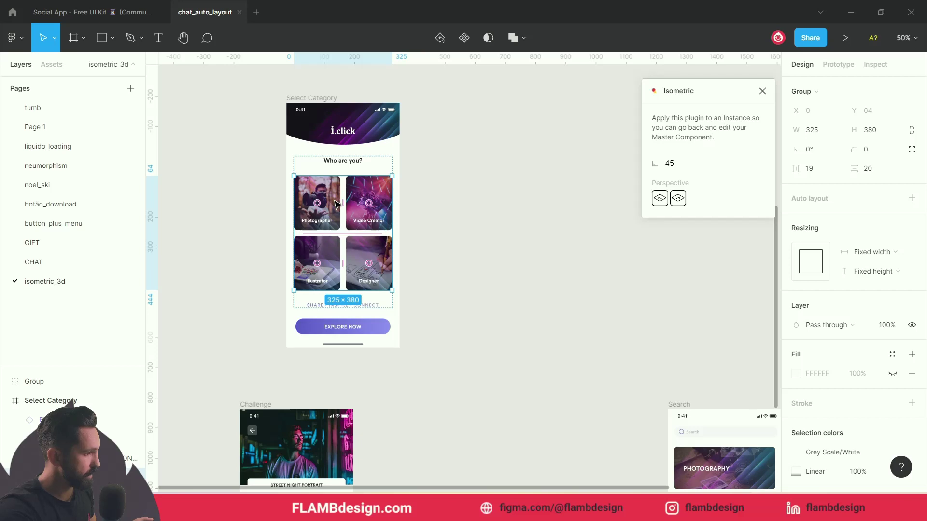
{"action": "left_click_drag", "start_coordinate": [358, 201], "coordinate": [534, 213]}
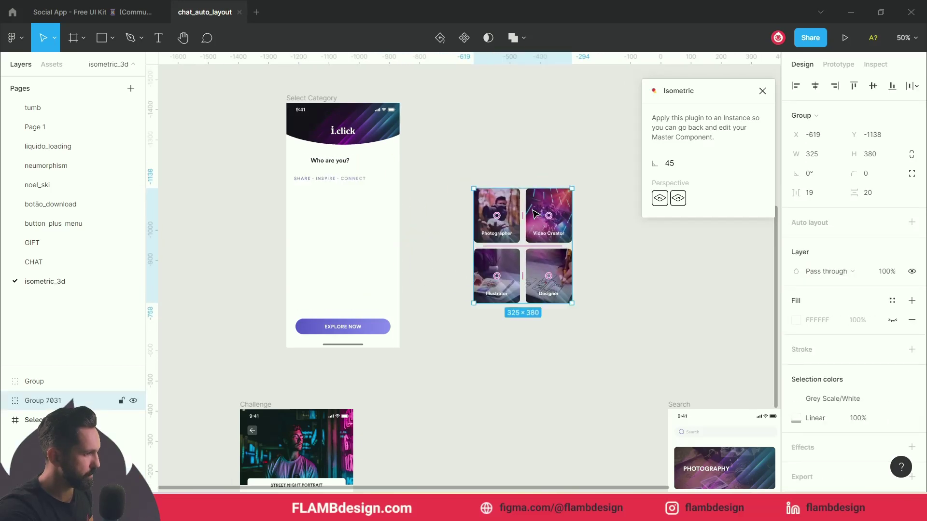
{"action": "left_click", "coordinate": [585, 324]}
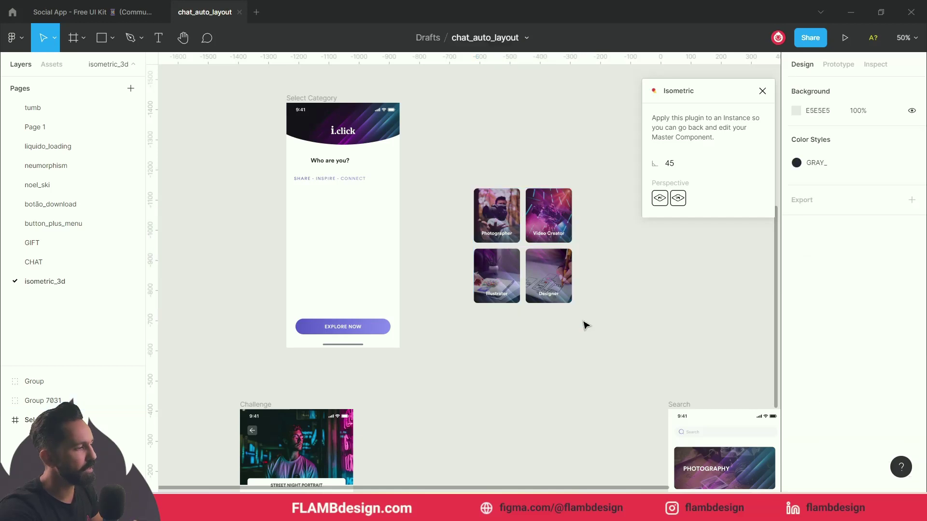
- Copy the Select Category screen without its cards as PNG and paste it onto the canvas as an image
{"action": "left_click", "coordinate": [316, 99]}
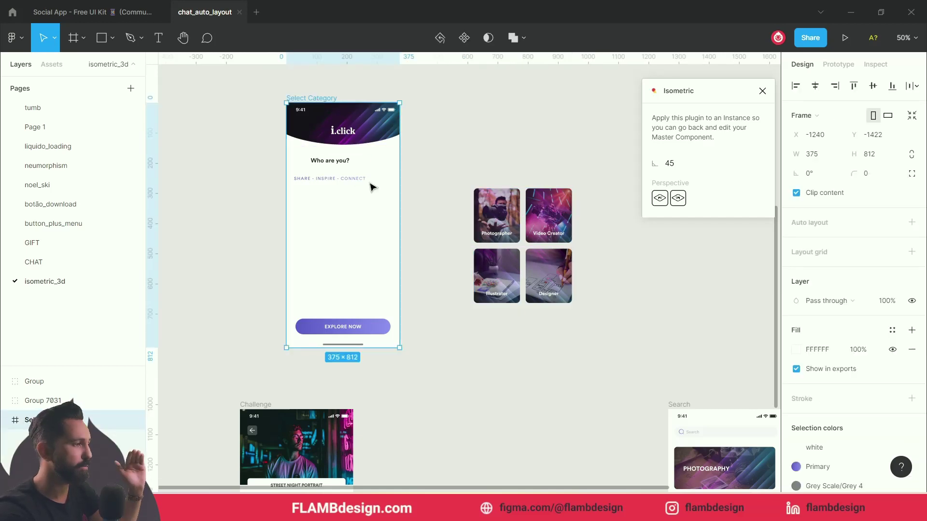
{"action": "left_click", "coordinate": [441, 233]}
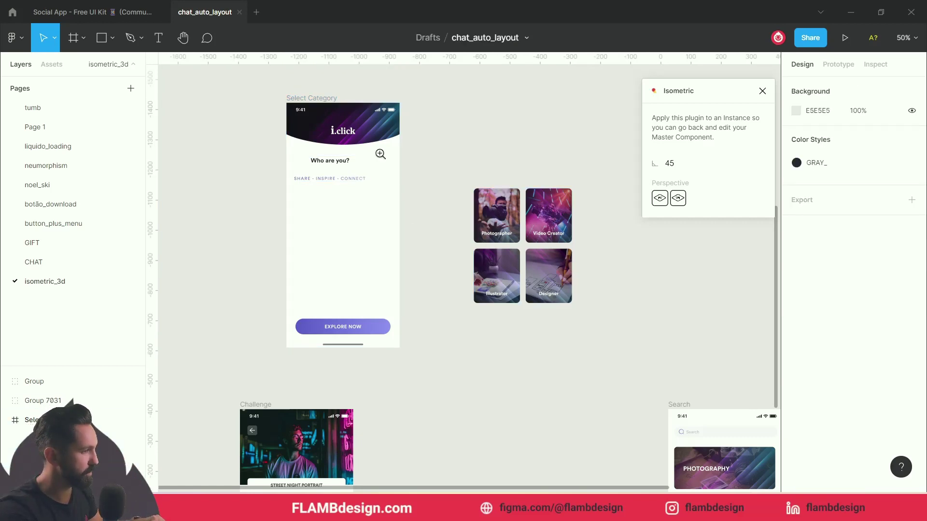
{"action": "scroll", "coordinate": [378, 153], "scroll_direction": "up", "scroll_amount": 3}
{"action": "left_click_drag", "start_coordinate": [472, 196], "coordinate": [553, 250]}
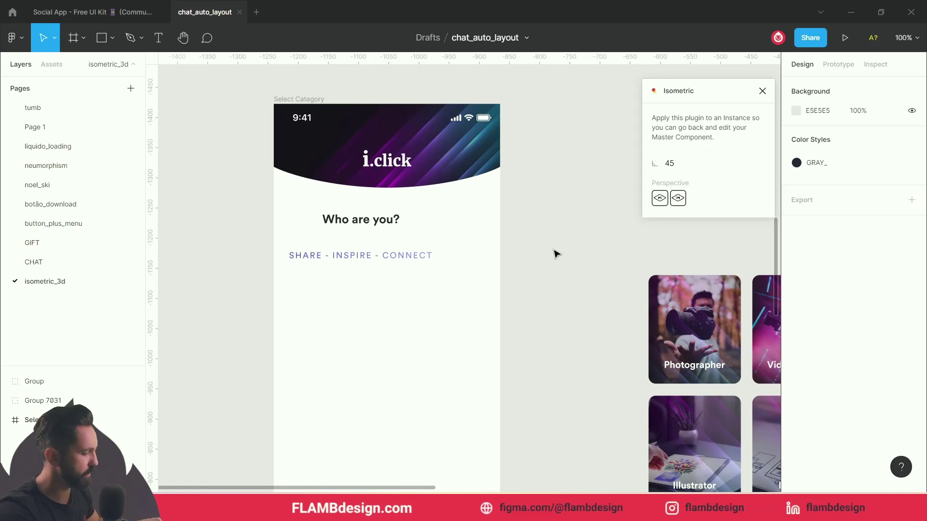
{"action": "key", "text": "ctrl+minus"}
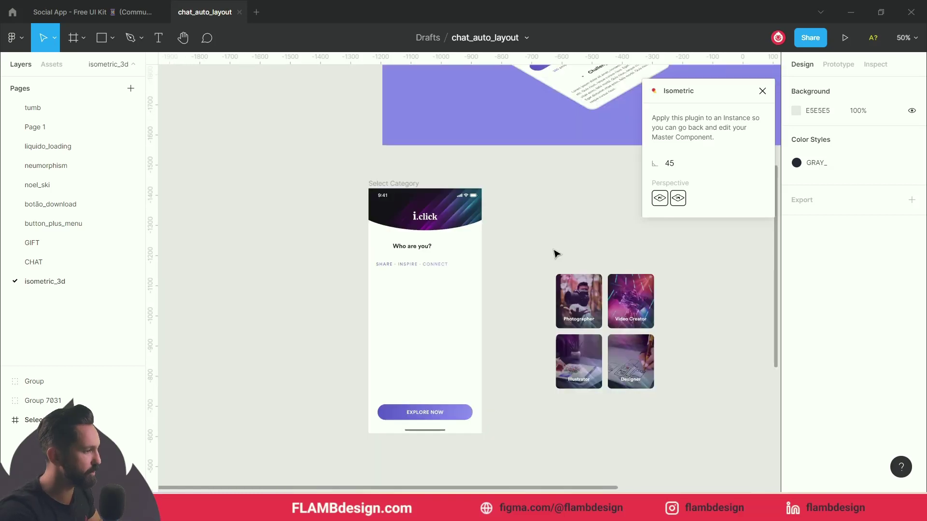
{"action": "left_click", "coordinate": [404, 184]}
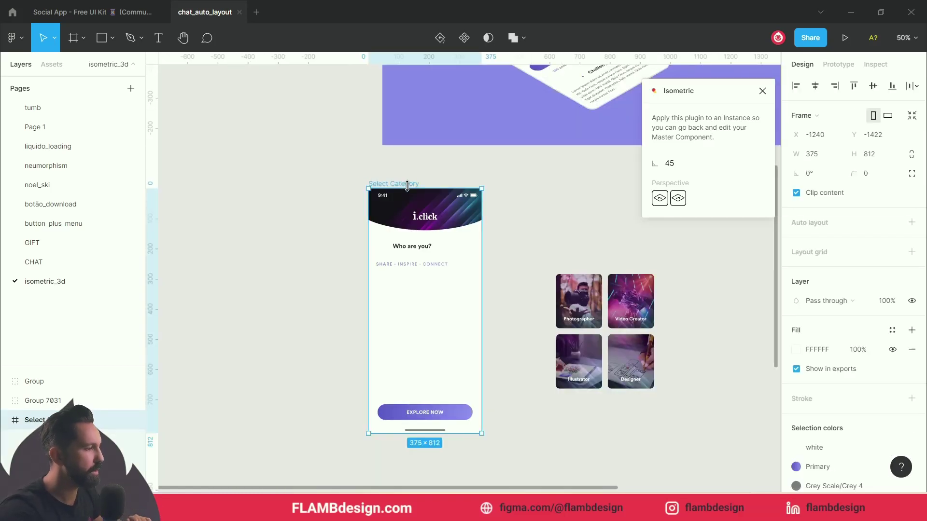
{"action": "right_click", "coordinate": [391, 187]}
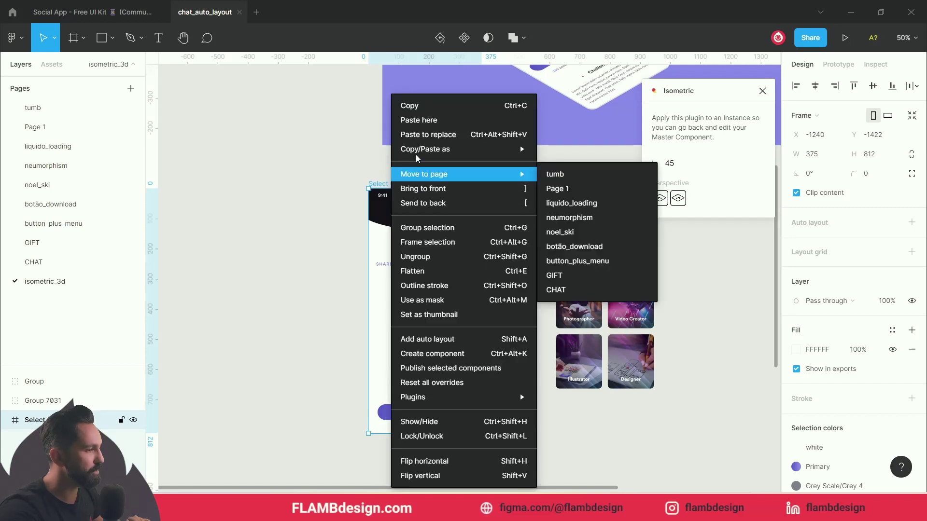
{"action": "mouse_move", "coordinate": [421, 152]}
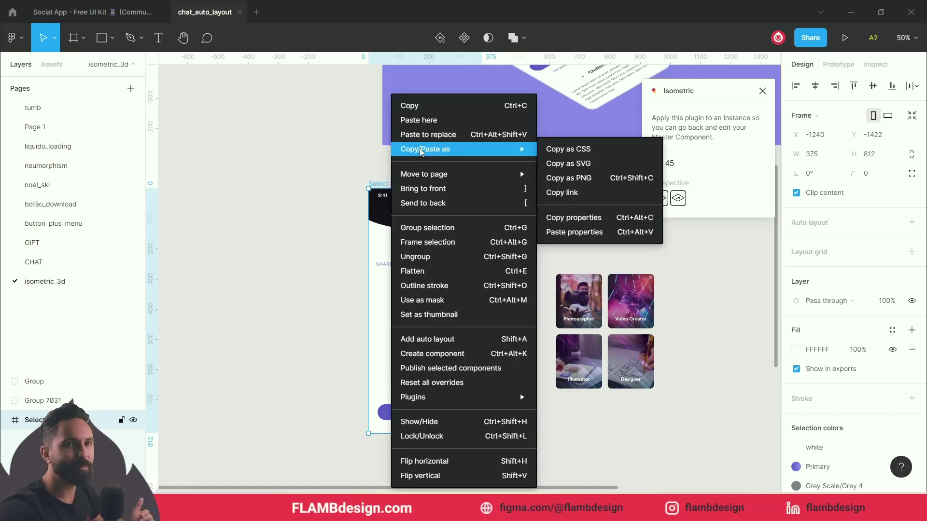
{"action": "left_click", "coordinate": [597, 183]}
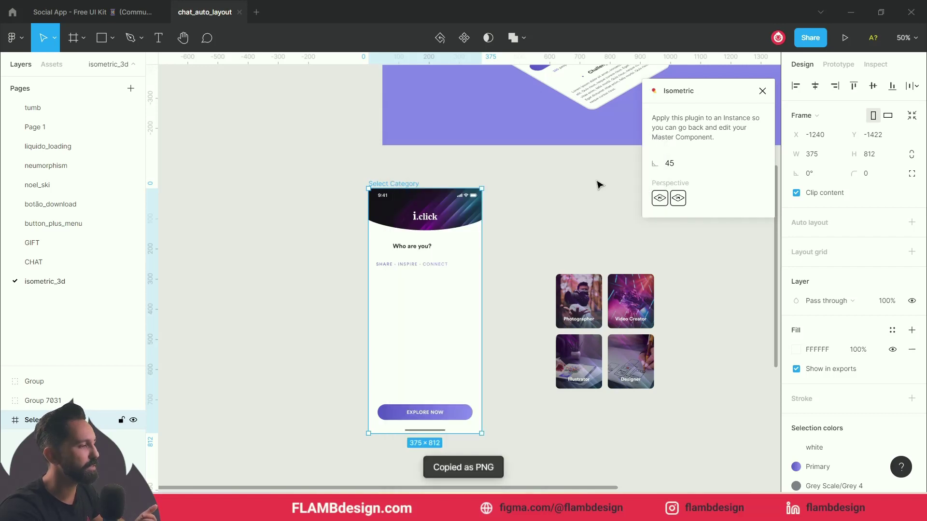
{"action": "left_click", "coordinate": [287, 214]}
{"action": "key", "text": "ctrl+v"}
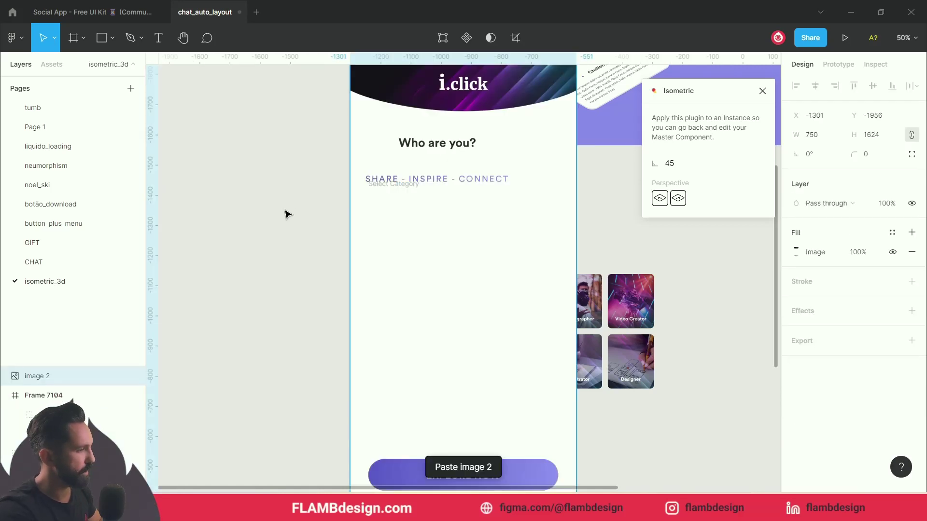
- Set the pasted screen image's width to 375 with proportions locked and place it beside the original Select Category frame
{"action": "left_click_drag", "start_coordinate": [470, 216], "coordinate": [314, 356]}
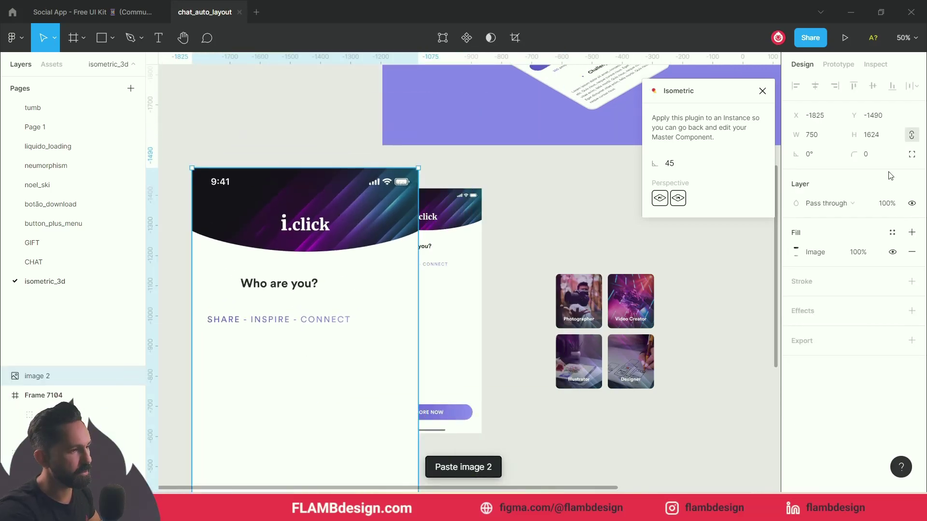
{"action": "left_click", "coordinate": [817, 135]}
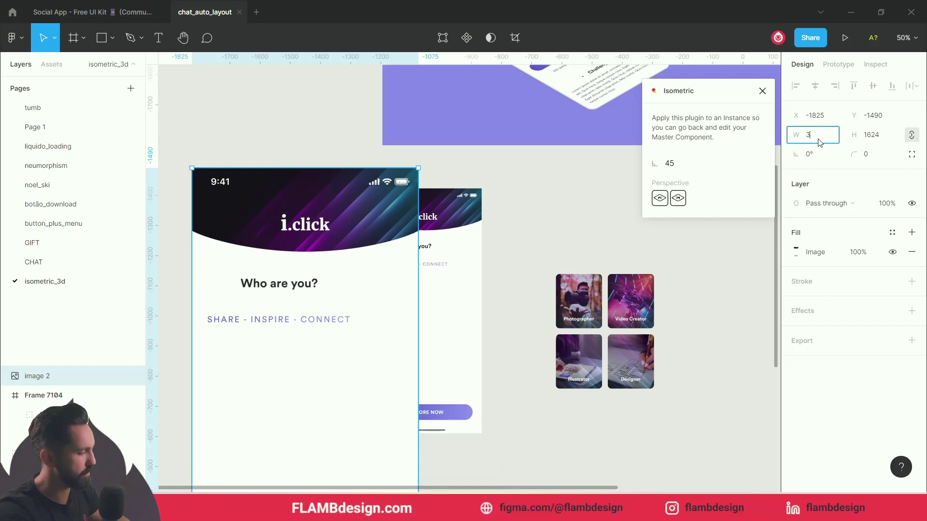
{"action": "key", "text": "Return"}
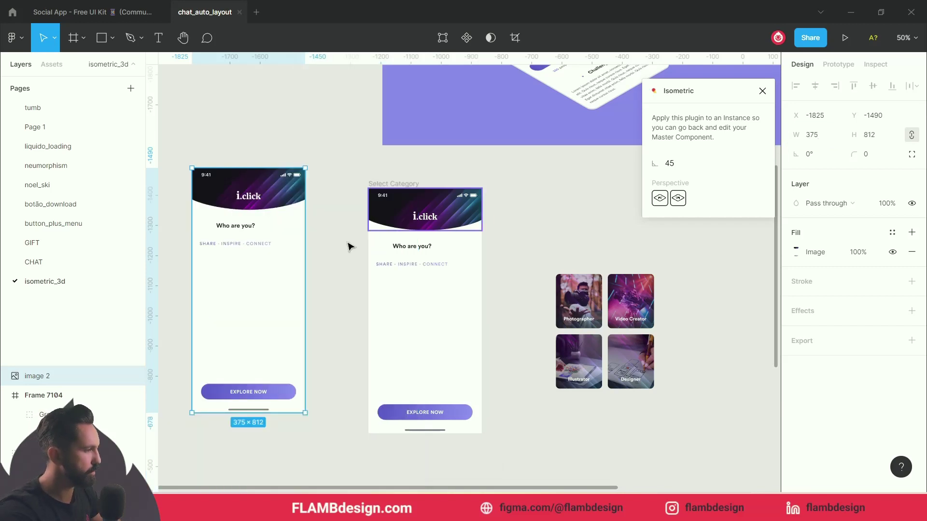
{"action": "left_click_drag", "start_coordinate": [254, 257], "coordinate": [279, 234]}
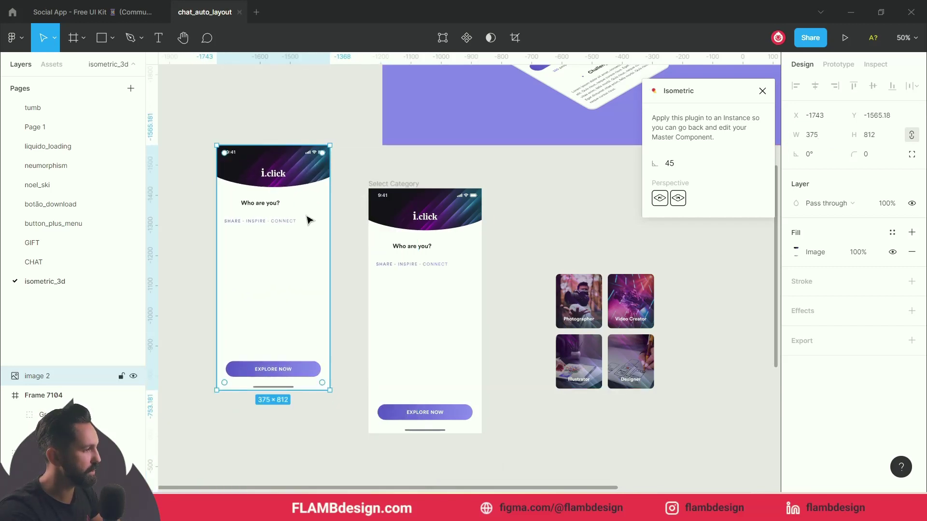
- Copy the category cards group as PNG, paste it, scale the image to 325 × 380 and move it near the flattened screen
{"action": "left_click_drag", "start_coordinate": [551, 218], "coordinate": [697, 413]}
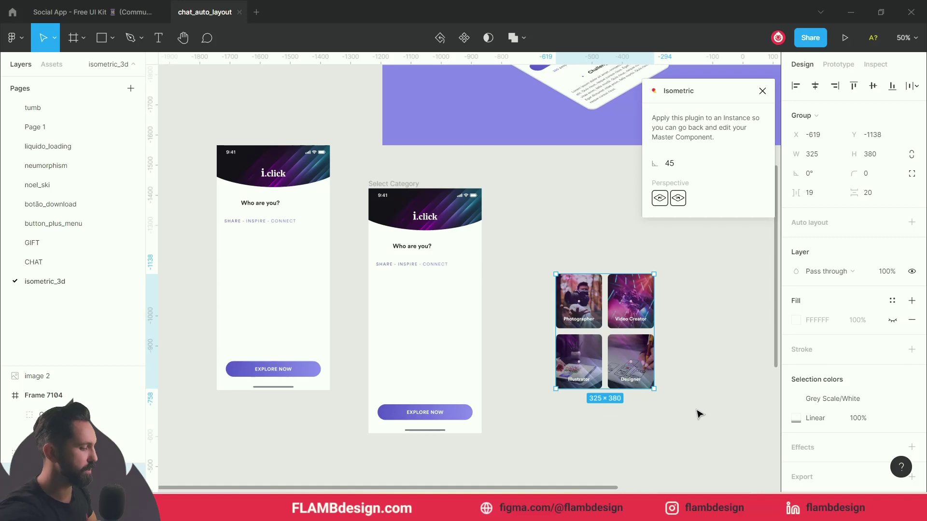
{"action": "key", "text": "ctrl+shift+c"}
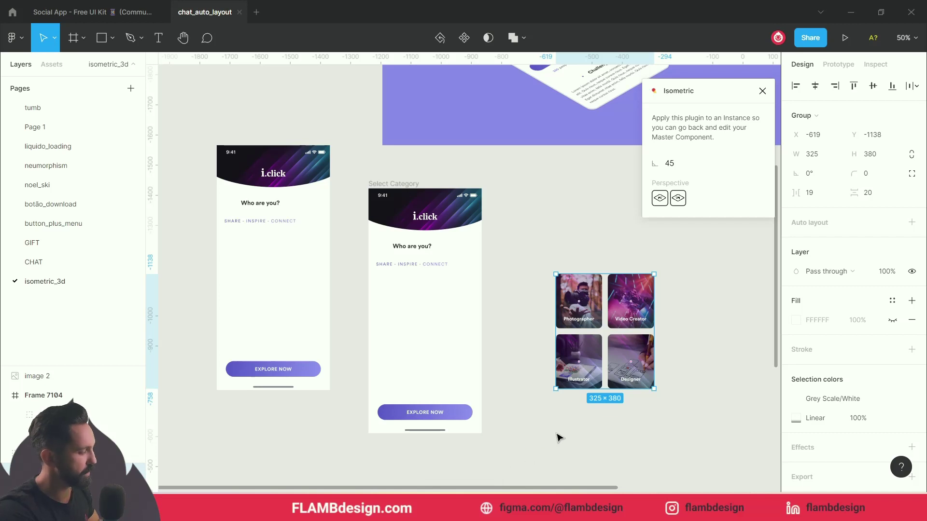
{"action": "key", "text": "ctrl+v"}
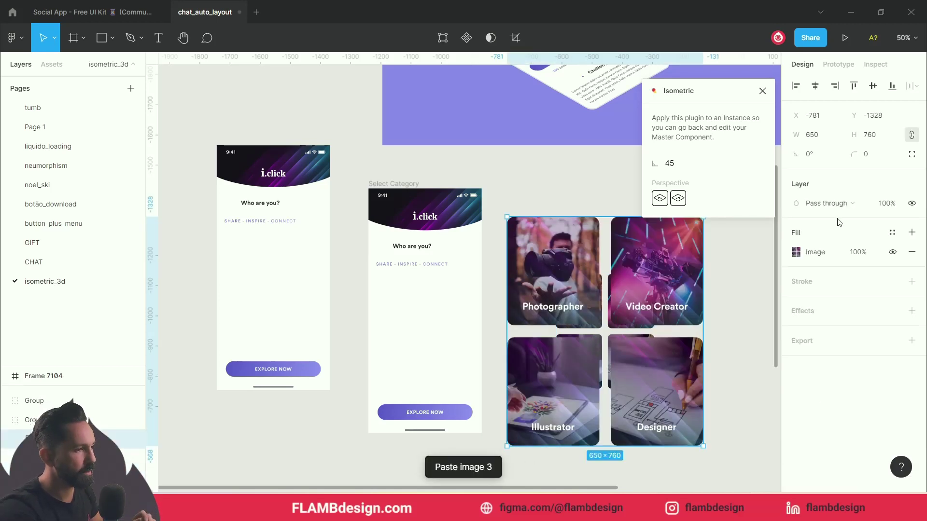
{"action": "left_click_drag", "start_coordinate": [665, 267], "coordinate": [713, 339]}
{"action": "left_click_drag", "start_coordinate": [752, 288], "coordinate": [637, 382]}
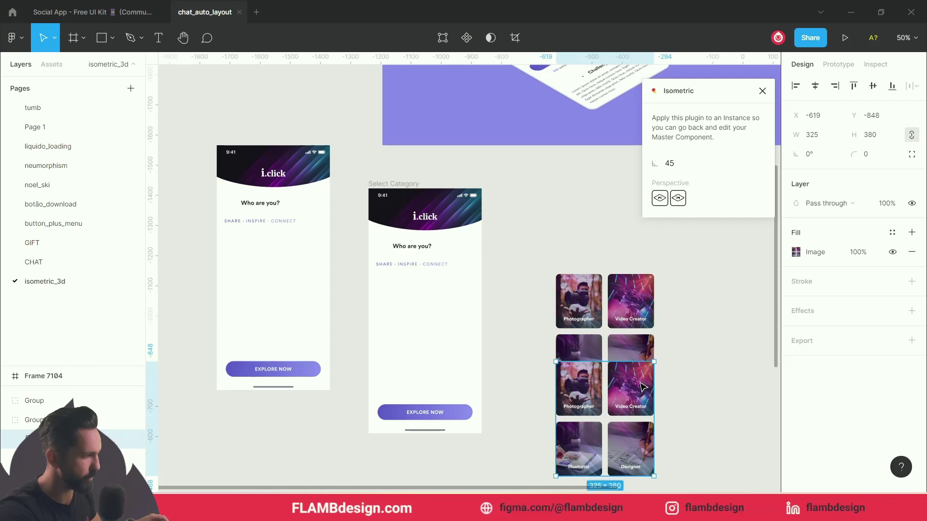
{"action": "left_click_drag", "start_coordinate": [626, 395], "coordinate": [259, 99]}
- Move the original Select Category frame down below the Challenge and Search screens
{"action": "left_click", "coordinate": [303, 218]}
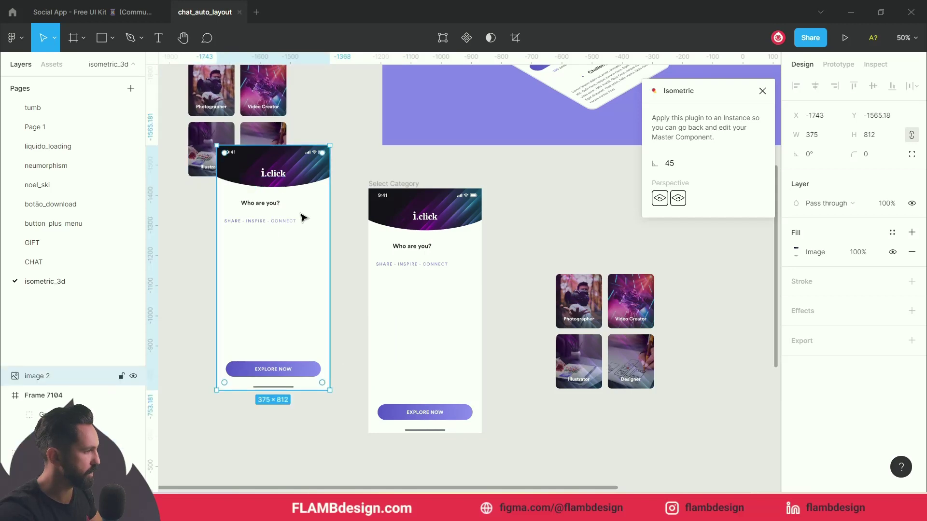
{"action": "scroll", "coordinate": [456, 196], "scroll_direction": "left", "scroll_amount": 4}
{"action": "scroll", "coordinate": [456, 196], "scroll_direction": "down", "scroll_amount": 1}
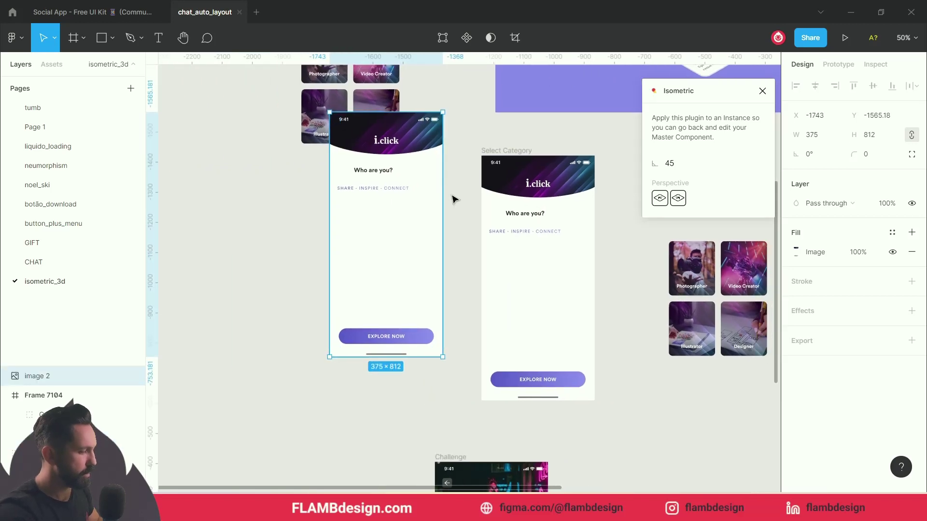
{"action": "scroll", "coordinate": [456, 198], "scroll_direction": "down", "scroll_amount": 5}
{"action": "left_click_drag", "start_coordinate": [479, 239], "coordinate": [504, 402]}
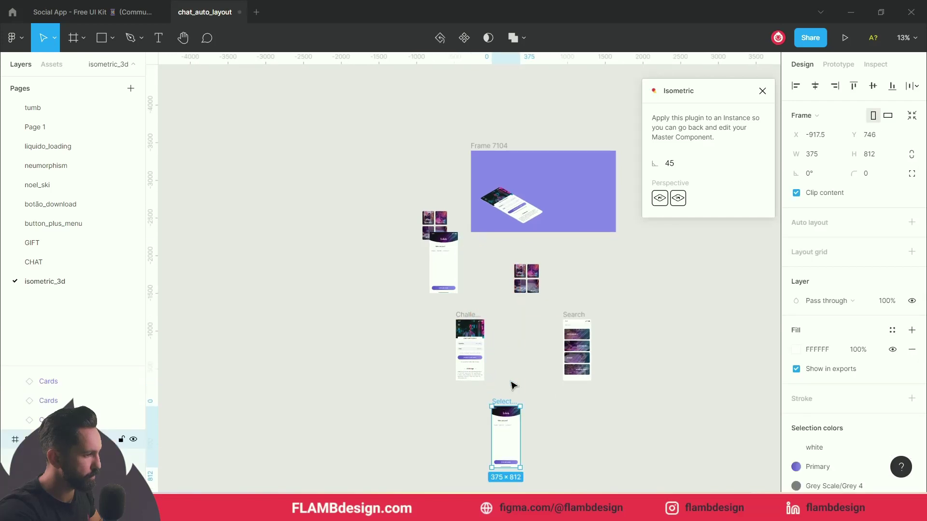
- Take the flattened cards image out of the original cards group and place it on the canvas above the flattened screen image
{"action": "left_click", "coordinate": [525, 276]}
{"action": "left_click", "coordinate": [389, 263]}
{"action": "left_click", "coordinate": [525, 278]}
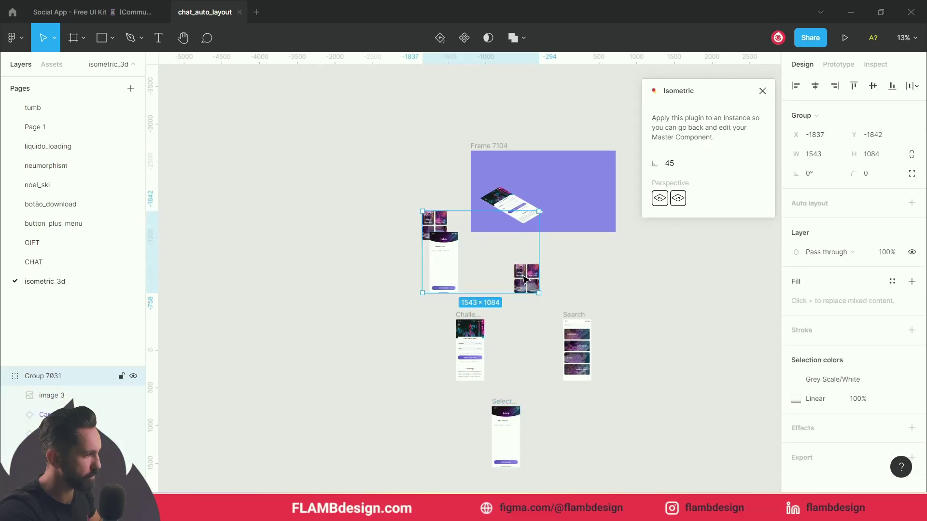
{"action": "left_click", "coordinate": [522, 276]}
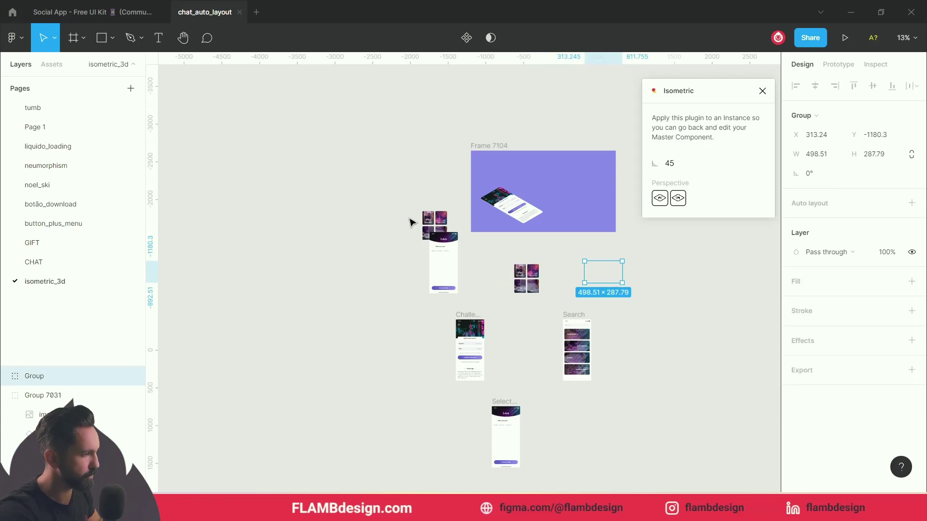
{"action": "key", "text": "Escape"}
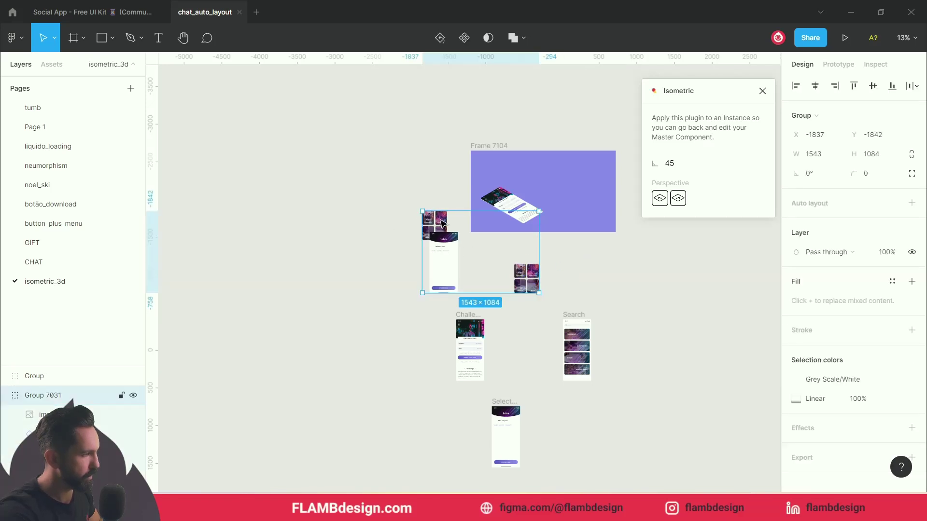
{"action": "double_click", "coordinate": [444, 225]}
{"action": "key", "text": "Delete"}
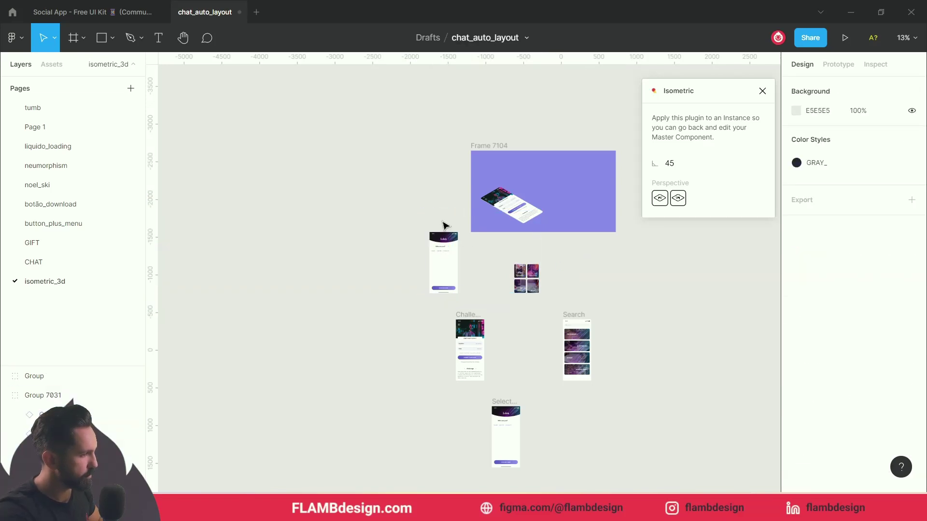
{"action": "key", "text": "ctrl+v"}
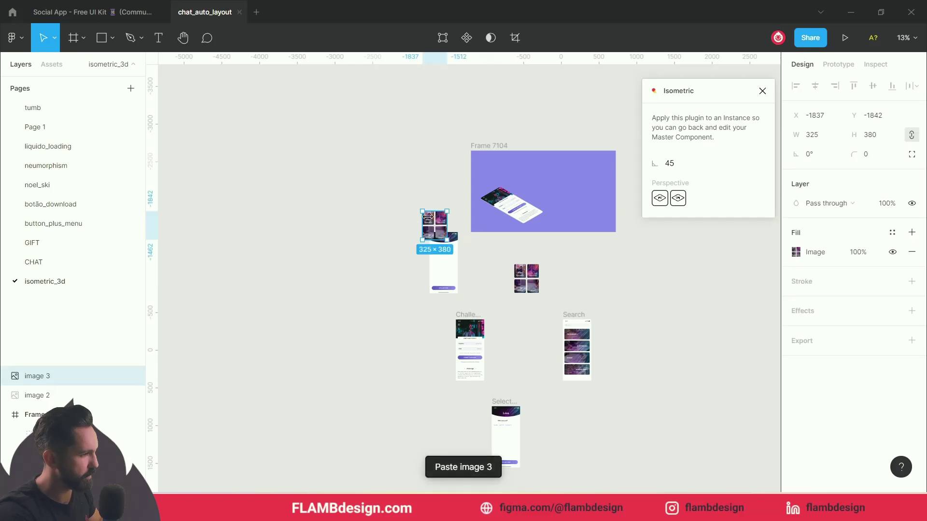
{"action": "left_click_drag", "start_coordinate": [434, 225], "coordinate": [408, 193]}
- Move the original cards group beside the original Select Category frame, and the flattened screen image to empty canvas beside the flattened cards
{"action": "left_click", "coordinate": [497, 252]}
{"action": "left_click", "coordinate": [528, 278]}
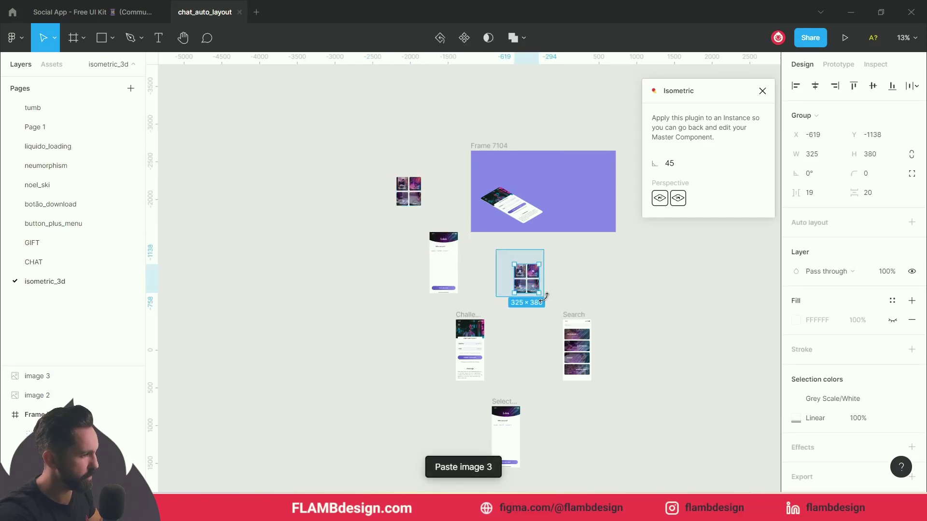
{"action": "left_click_drag", "start_coordinate": [525, 290], "coordinate": [561, 448]}
{"action": "scroll", "coordinate": [424, 203], "scroll_direction": "up", "scroll_amount": 3}
{"action": "left_click_drag", "start_coordinate": [473, 283], "coordinate": [314, 156]}
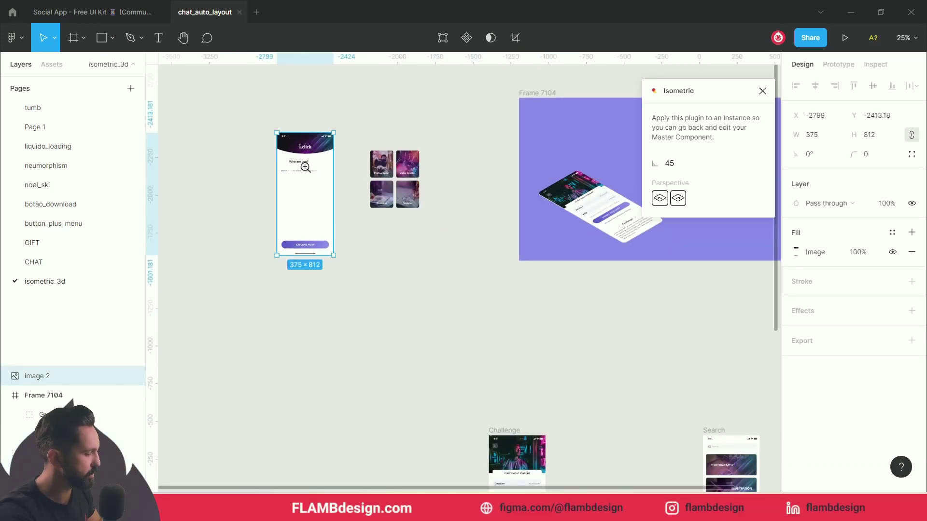
- Round the corners of the flattened Select Category image and apply the Isometric plugin's first perspective at 45 to it
{"action": "scroll", "coordinate": [305, 166], "scroll_direction": "up", "scroll_amount": 3}
{"action": "key", "text": "shift+Tab"}
{"action": "left_click_drag", "start_coordinate": [346, 169], "coordinate": [441, 215]}
{"action": "left_click", "coordinate": [393, 225]}
{"action": "scroll", "coordinate": [392, 226], "scroll_direction": "up", "scroll_amount": 2}
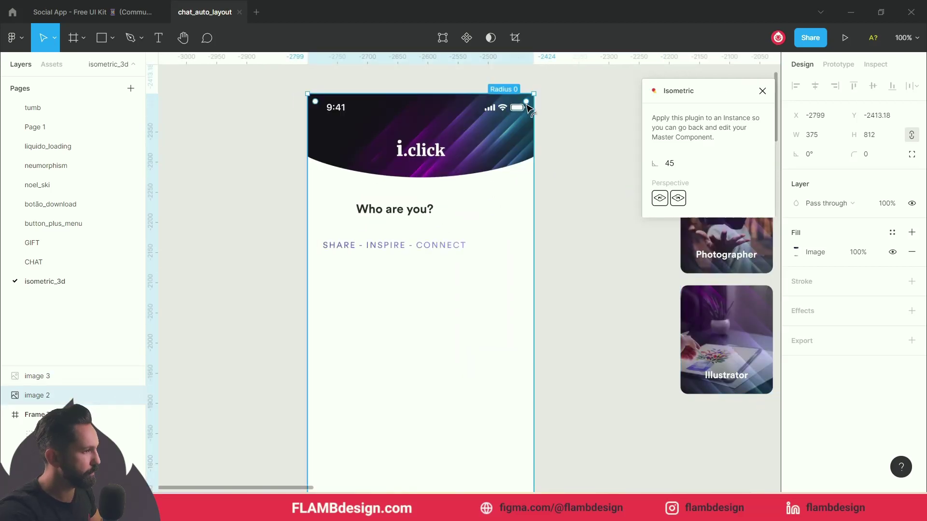
{"action": "left_click_drag", "start_coordinate": [527, 102], "coordinate": [521, 109]}
{"action": "left_click", "coordinate": [657, 199]}
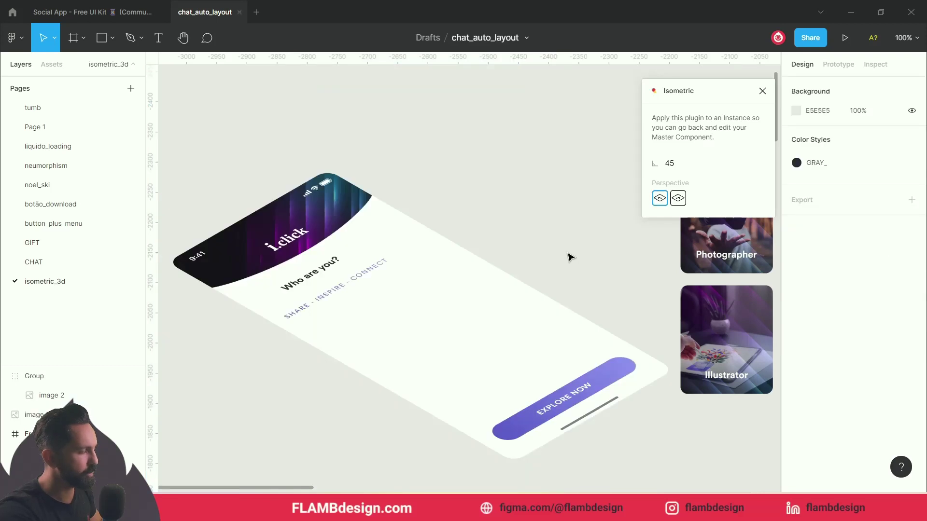
- Apply the Isometric plugin's first perspective at 45 to the flattened cards image and place it over the isometric Select Category screen
{"action": "left_click_drag", "start_coordinate": [741, 312], "coordinate": [481, 229]}
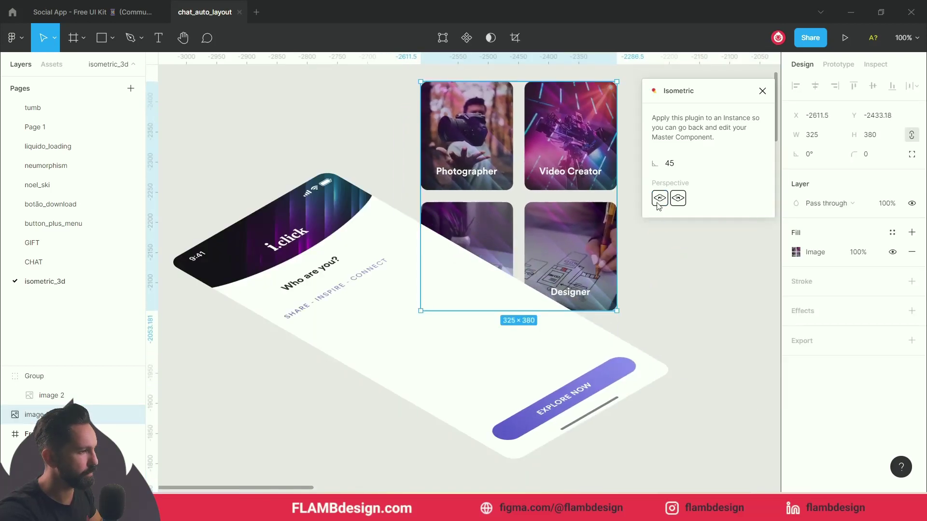
{"action": "left_click", "coordinate": [658, 205]}
{"action": "left_click_drag", "start_coordinate": [543, 226], "coordinate": [496, 316]}
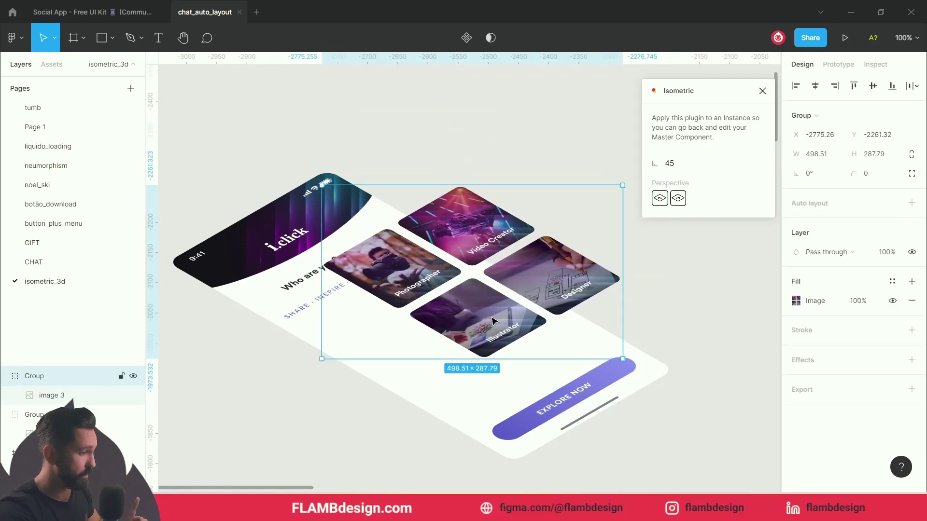
- Move the isometric Select Category screen and its cards together into Frame 7104, up and to the right of the Challenge mockup
{"action": "left_click", "coordinate": [549, 436]}
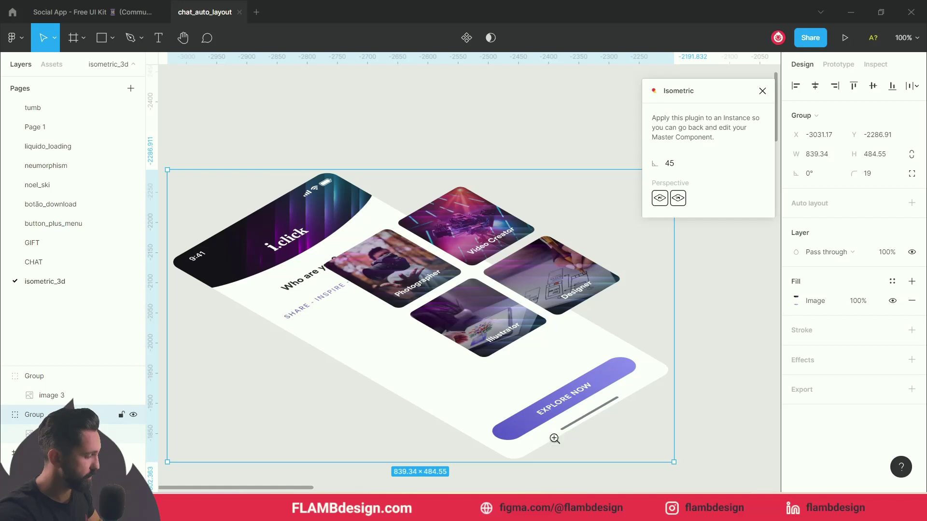
{"action": "key", "text": "minus"}
{"action": "key", "text": "minus"}
{"action": "left_click_drag", "start_coordinate": [555, 420], "coordinate": [313, 443]}
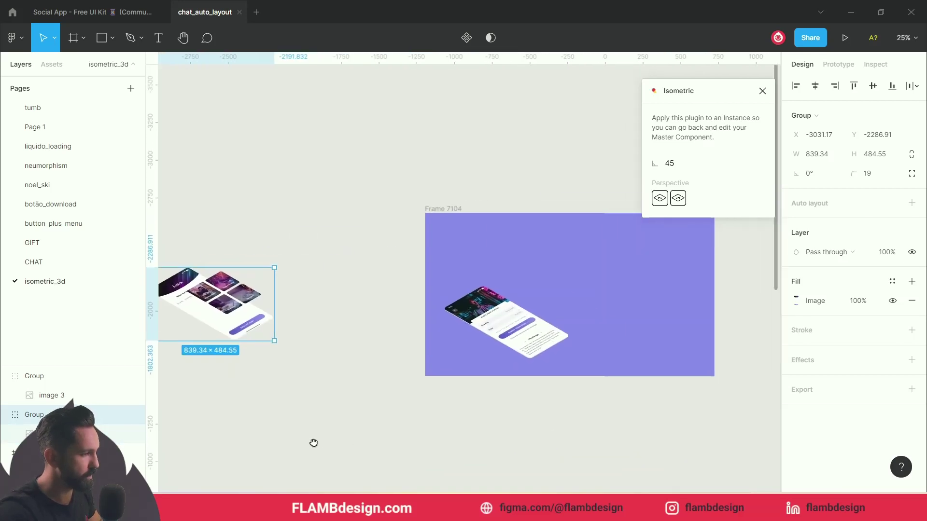
{"action": "left_click", "coordinate": [237, 298], "text": "shift"}
{"action": "left_click_drag", "start_coordinate": [236, 298], "coordinate": [603, 273]}
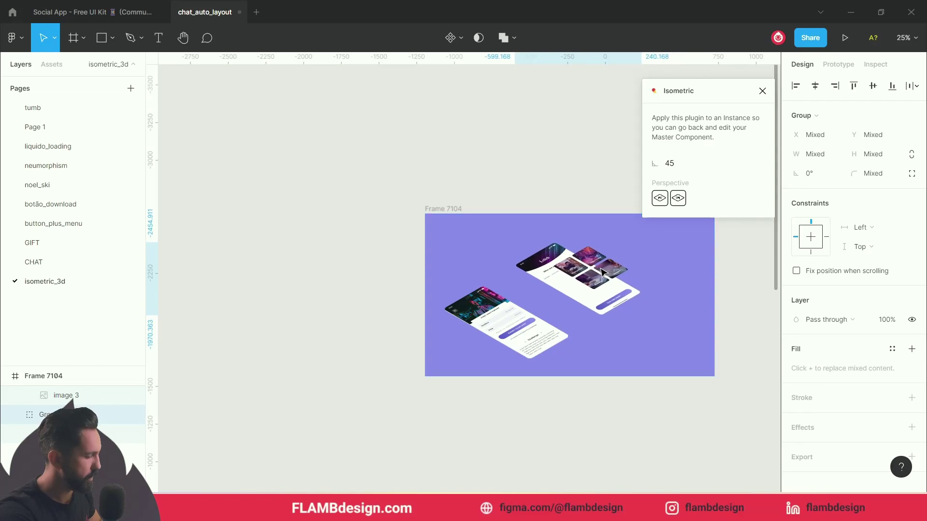
- Add a drop shadow to the isometric Select Category screen group in Frame 7104
{"action": "scroll", "coordinate": [604, 273], "scroll_direction": "up", "scroll_amount": 5}
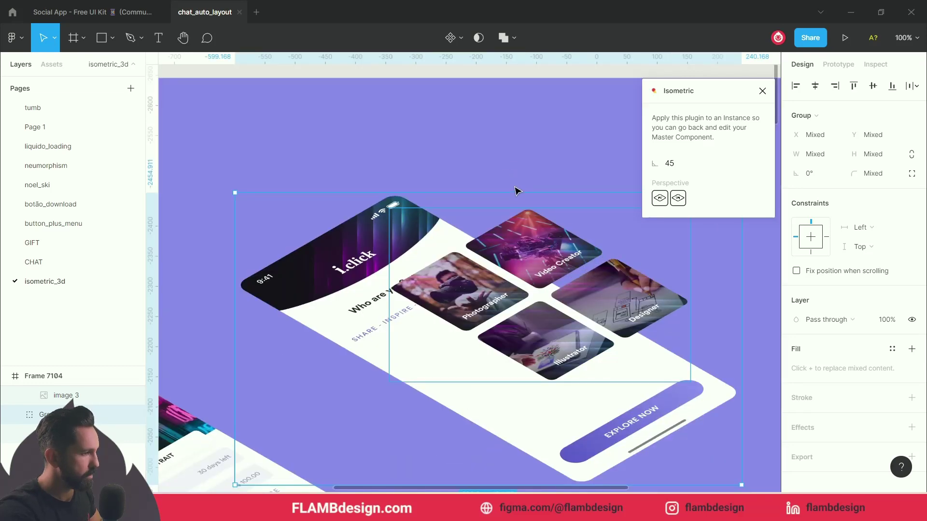
{"action": "left_click", "coordinate": [518, 111]}
{"action": "scroll", "coordinate": [531, 241], "scroll_direction": "down", "scroll_amount": 2}
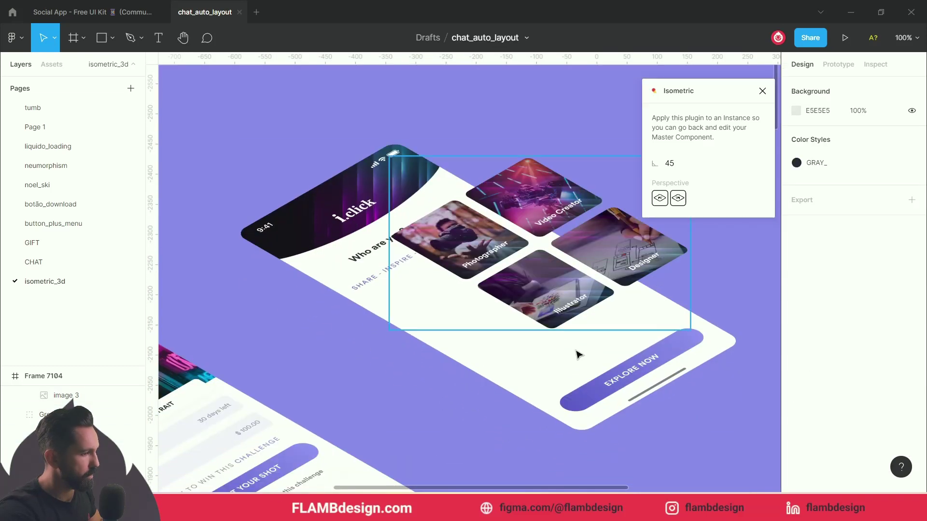
{"action": "left_click", "coordinate": [600, 424]}
{"action": "left_click_drag", "start_coordinate": [551, 393], "coordinate": [584, 264]}
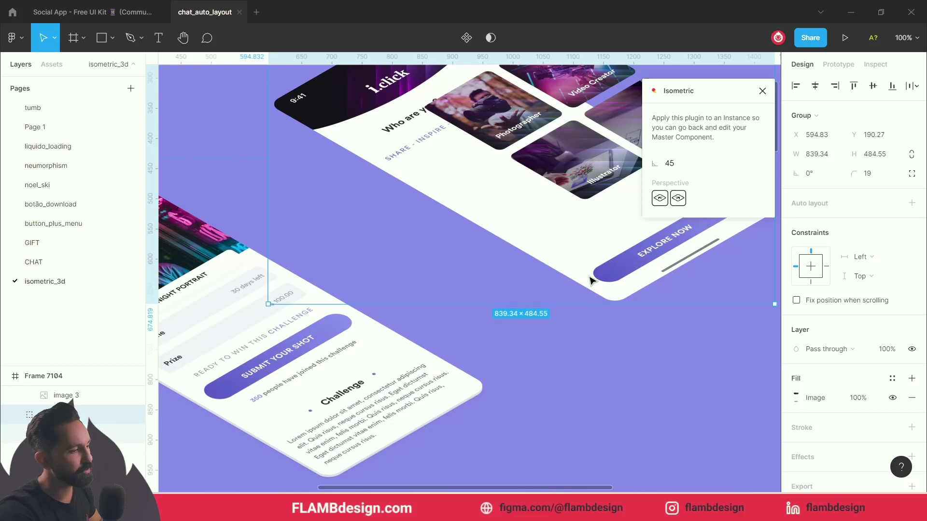
{"action": "scroll", "coordinate": [593, 273], "scroll_direction": "up", "scroll_amount": 3}
{"action": "left_click_drag", "start_coordinate": [598, 269], "coordinate": [529, 278]}
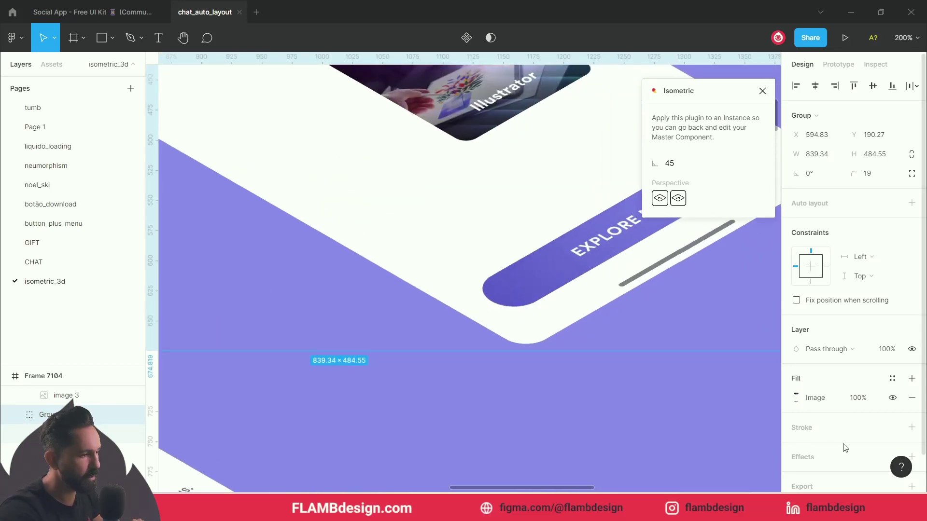
{"action": "scroll", "coordinate": [842, 444], "scroll_direction": "down", "scroll_amount": 2}
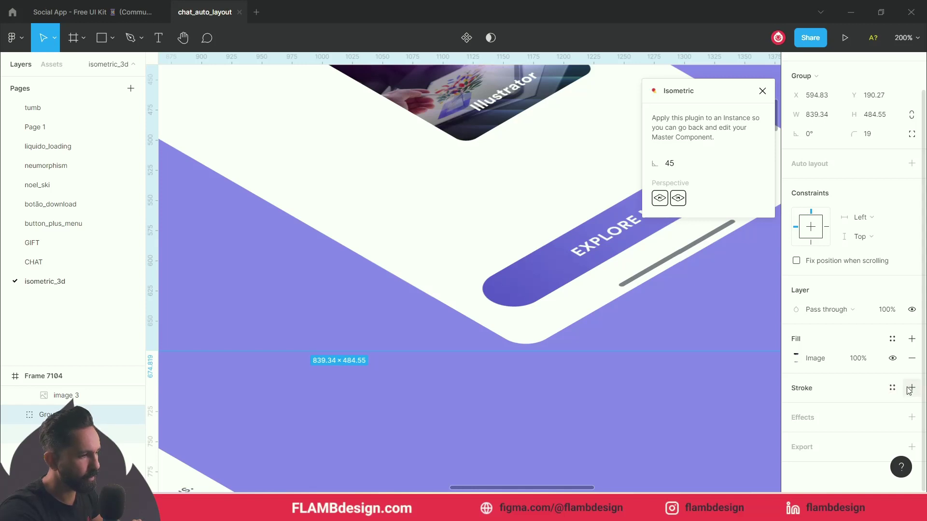
{"action": "left_click", "coordinate": [911, 418]}
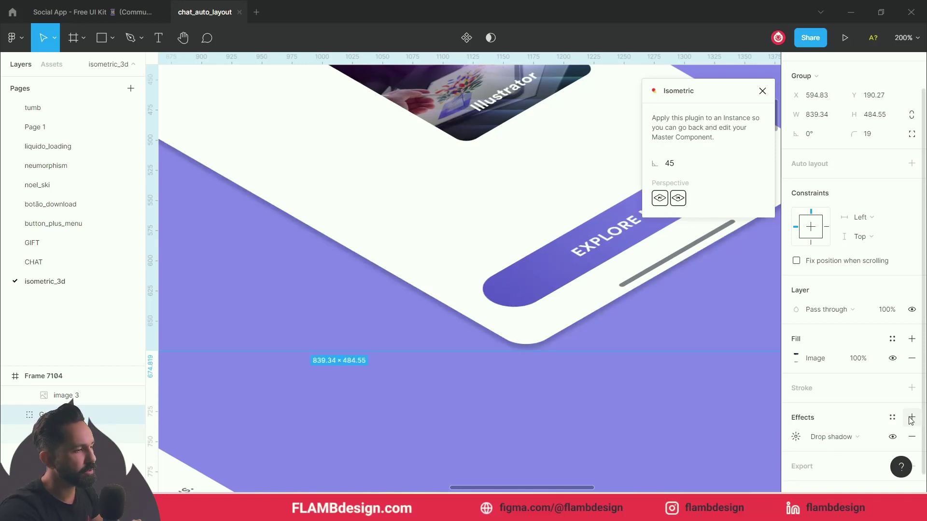
- Set the drop shadow's colour to grey 8D8D8D at 100% opacity
{"action": "left_click", "coordinate": [795, 439]}
{"action": "left_click", "coordinate": [650, 440]}
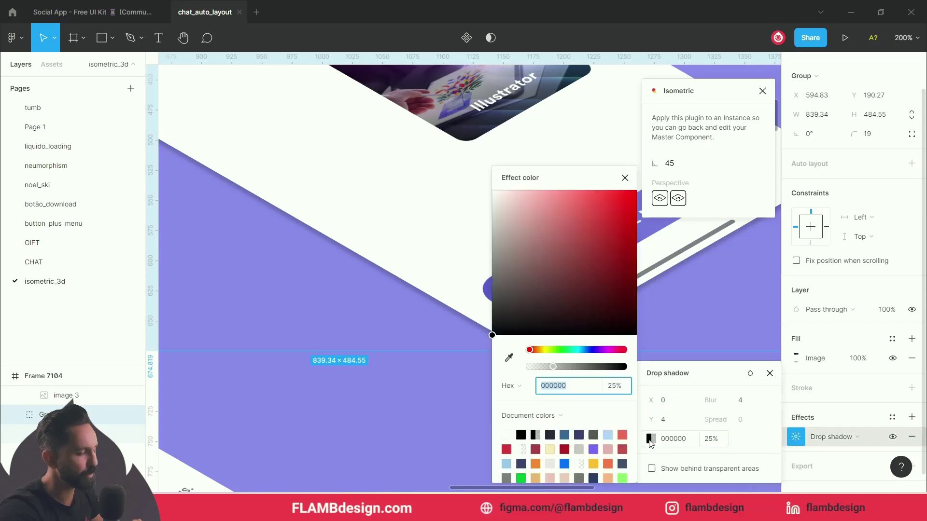
{"action": "left_click", "coordinate": [593, 449]}
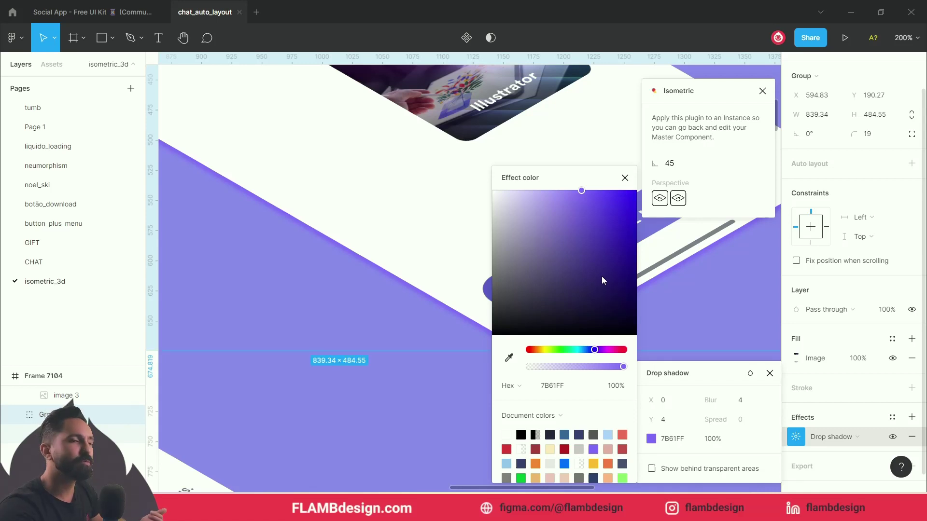
{"action": "left_click_drag", "start_coordinate": [579, 205], "coordinate": [492, 295]}
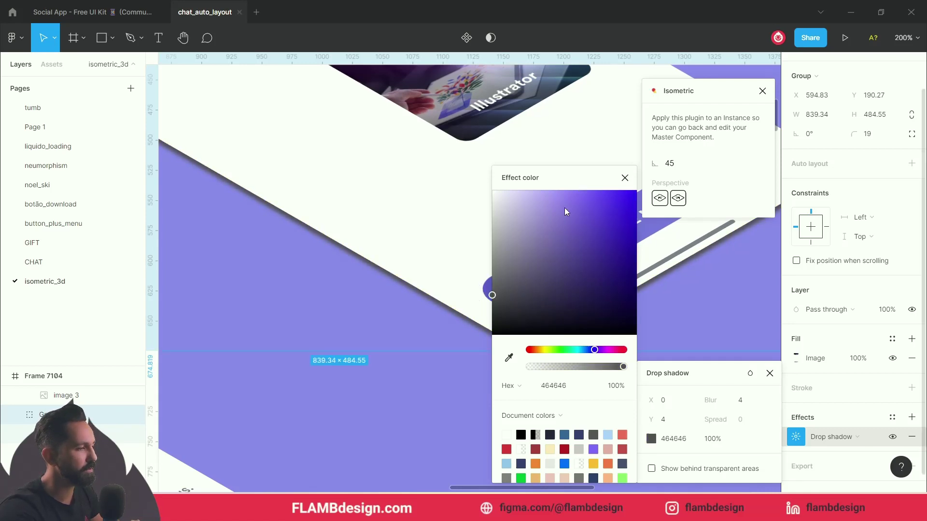
{"action": "left_click_drag", "start_coordinate": [567, 181], "coordinate": [537, 172]}
{"action": "left_click_drag", "start_coordinate": [479, 247], "coordinate": [465, 252]}
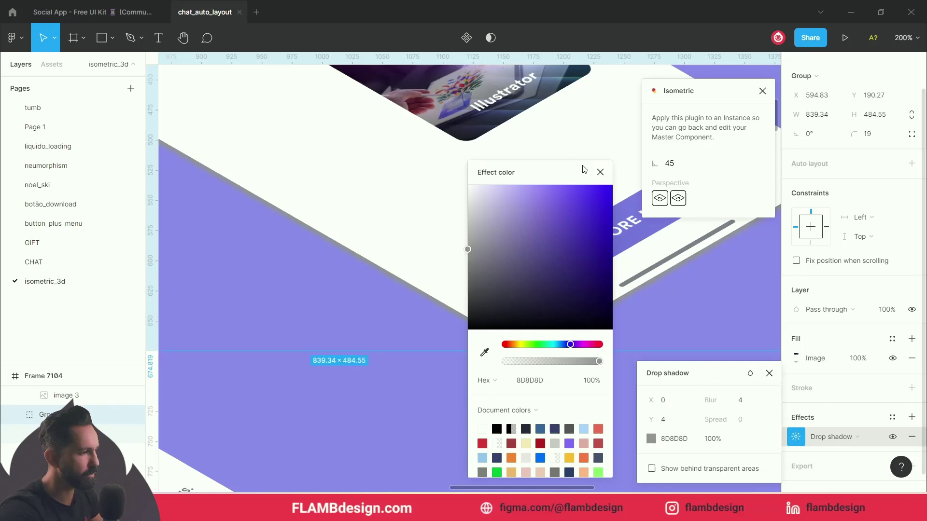
{"action": "left_click", "coordinate": [600, 173]}
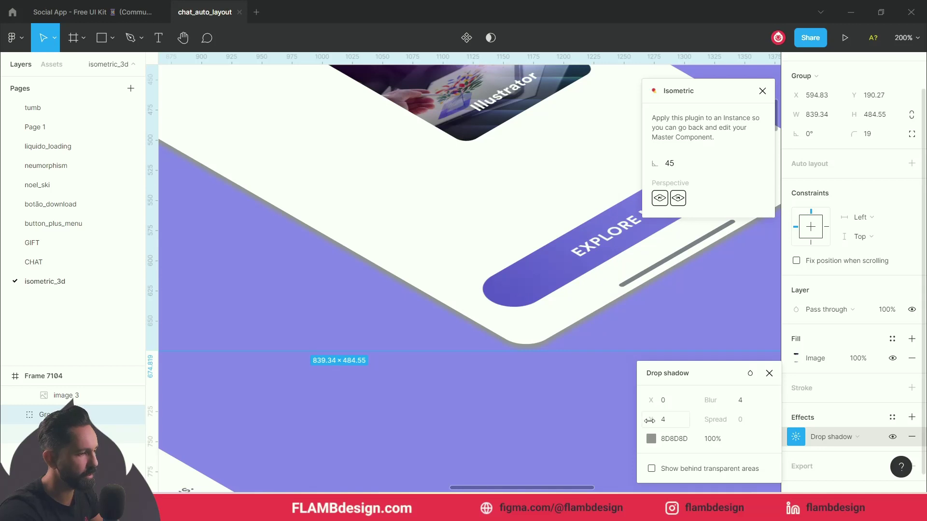
- Set the drop shadow's Y offset to 21 and blur to 23, with Multiply as its blend mode
{"action": "left_click_drag", "start_coordinate": [650, 420], "coordinate": [45, 395]}
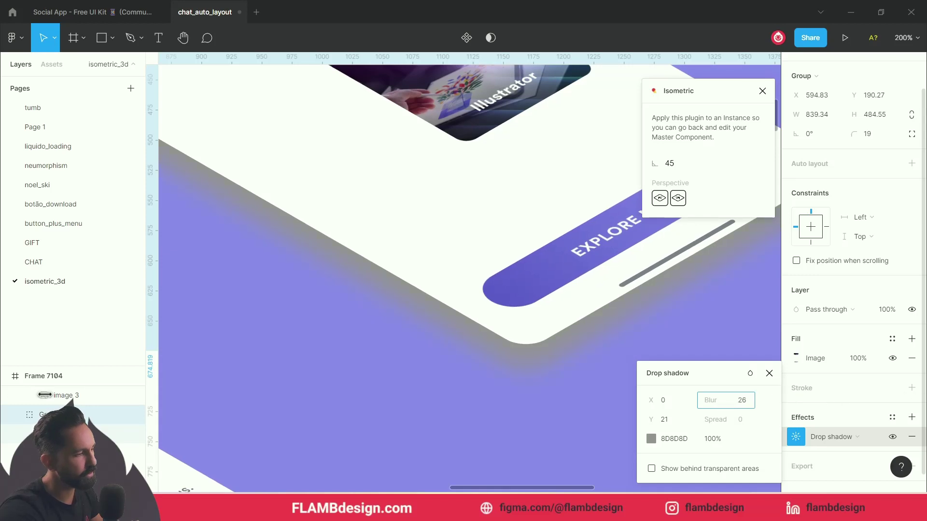
{"action": "left_click", "coordinate": [749, 373]}
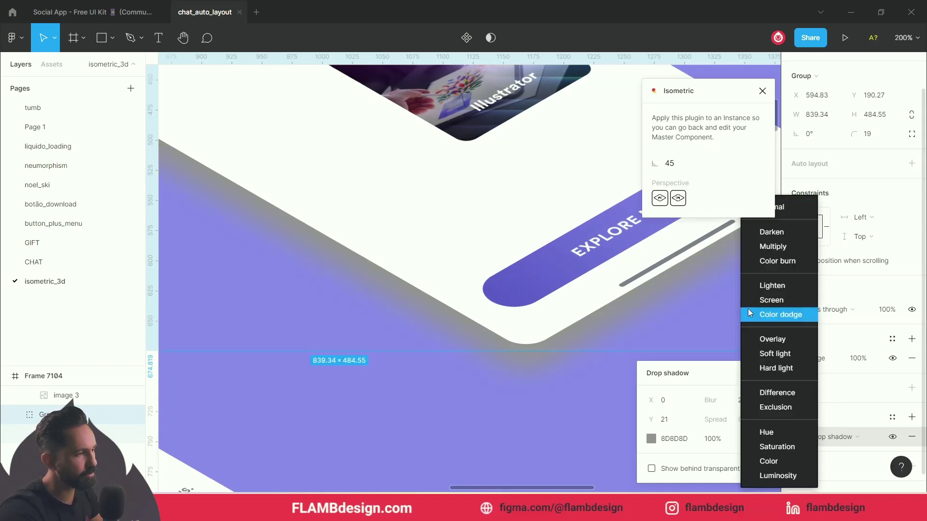
{"action": "left_click", "coordinate": [772, 247]}
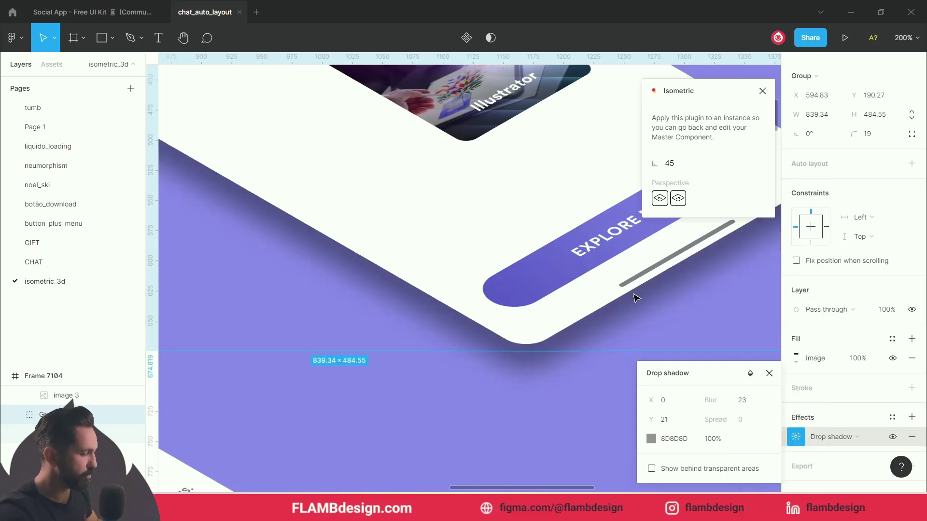
- Change the drop shadow's colour to the dark purple 572AB8
{"action": "key", "text": "minus"}
{"action": "key", "text": "minus"}
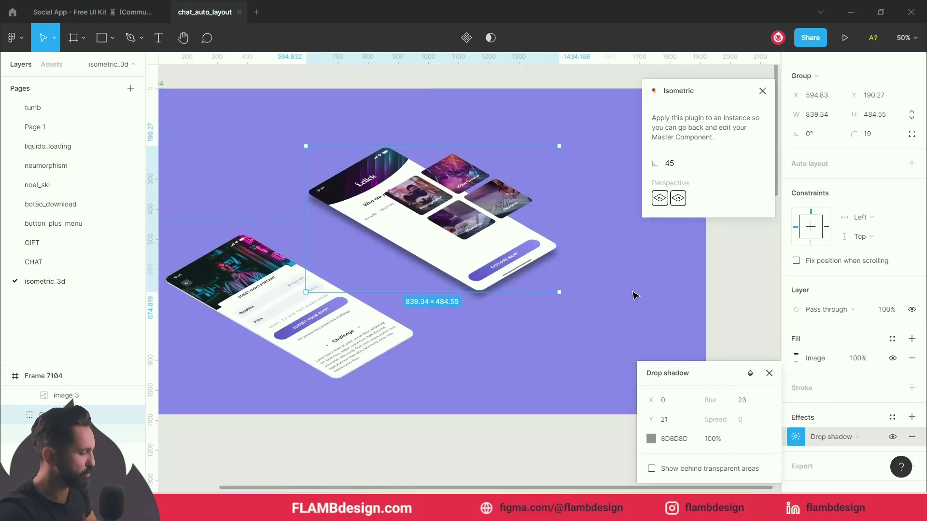
{"action": "scroll", "coordinate": [552, 217], "scroll_direction": "up", "scroll_amount": 3}
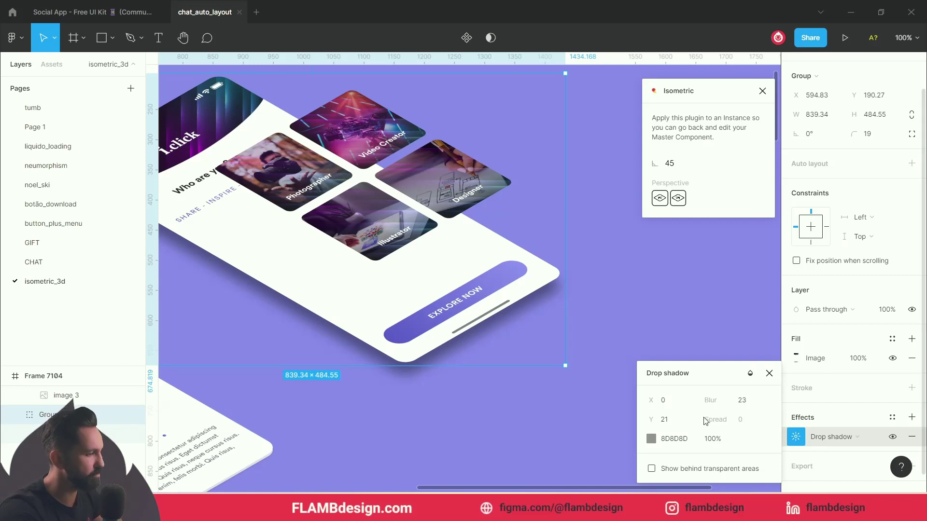
{"action": "left_click", "coordinate": [651, 439]}
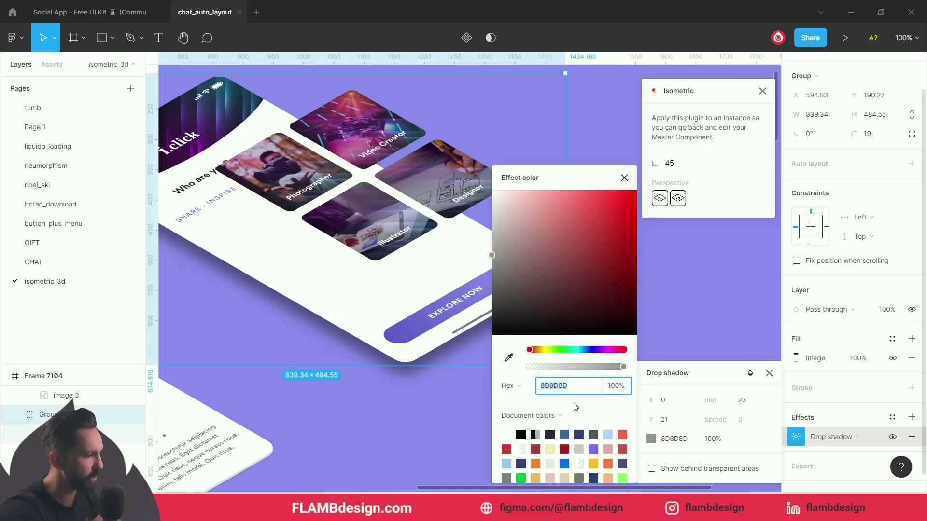
{"action": "left_click", "coordinate": [593, 447]}
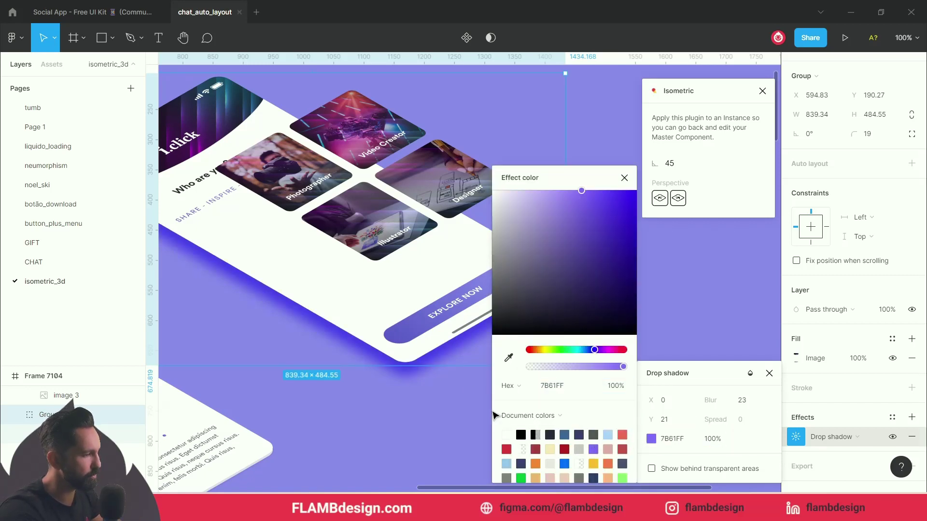
{"action": "left_click", "coordinate": [509, 358]}
{"action": "left_click", "coordinate": [429, 422]}
{"action": "left_click_drag", "start_coordinate": [584, 237], "coordinate": [604, 234]}
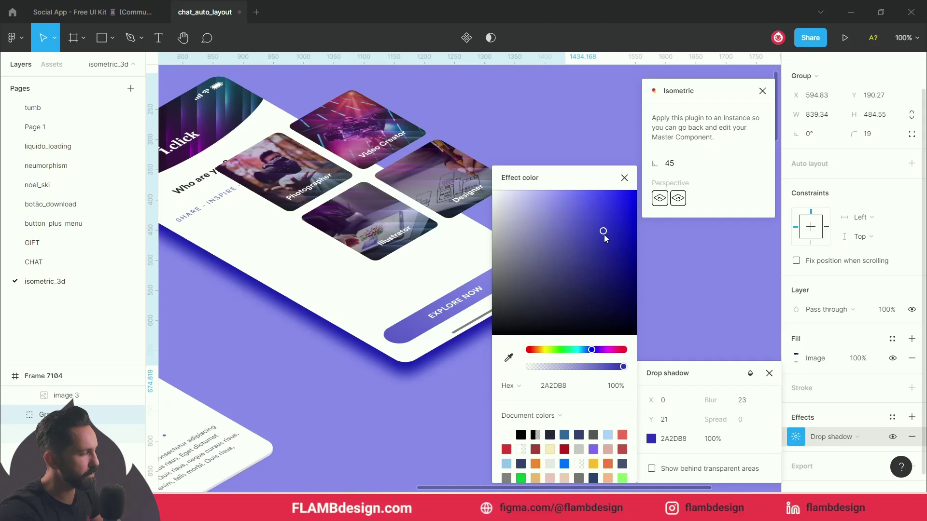
{"action": "left_click_drag", "start_coordinate": [594, 354], "coordinate": [598, 355]}
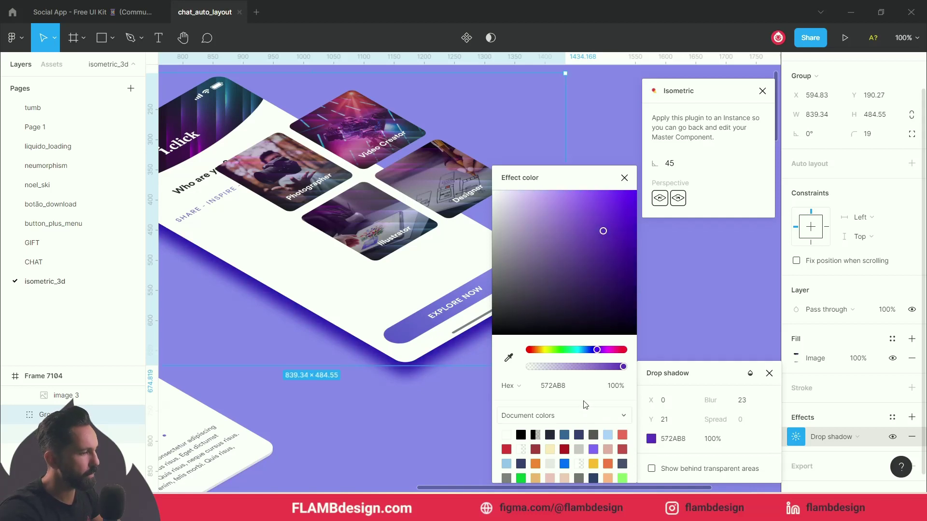
{"action": "left_click_drag", "start_coordinate": [601, 177], "coordinate": [575, 162]}
{"action": "left_click", "coordinate": [599, 163]}
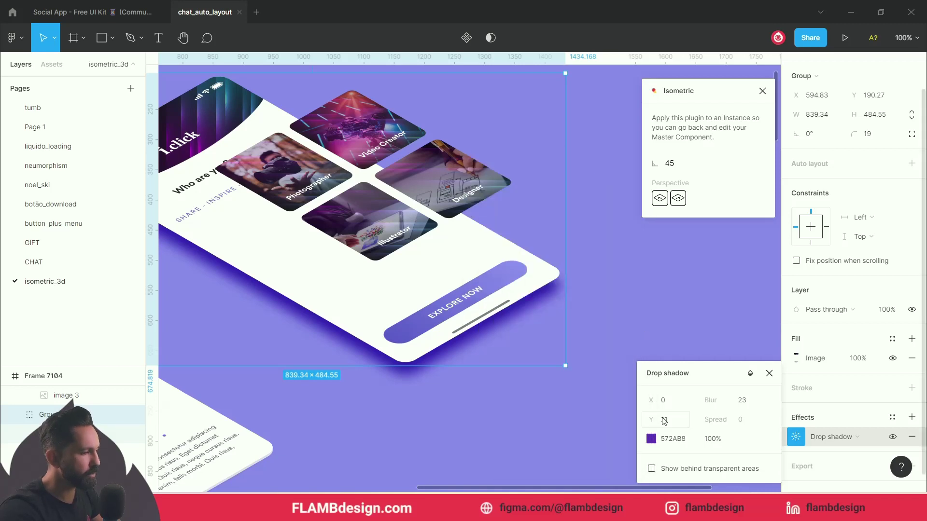
- Set the drop shadow's opacity to 50%, its Y offset to 30 and its blur to 24
{"action": "left_click", "coordinate": [713, 442]}
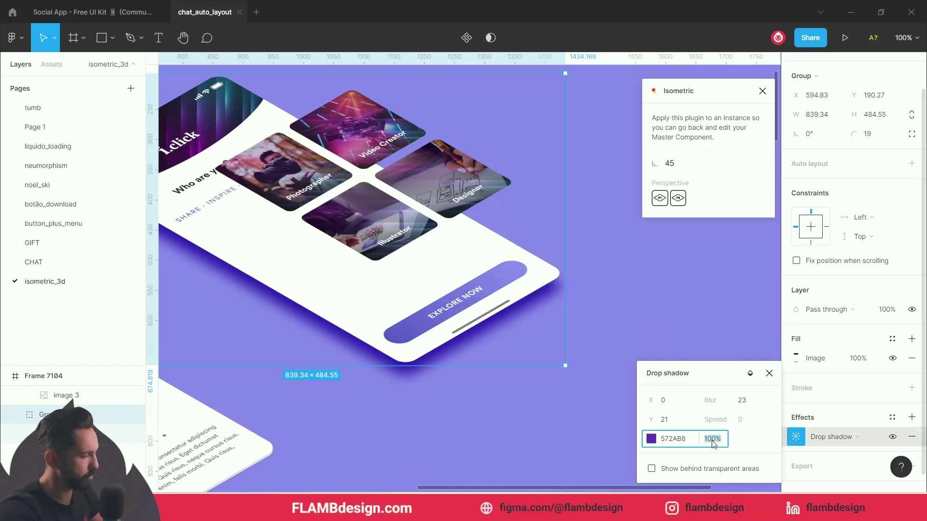
{"action": "key", "text": "Return"}
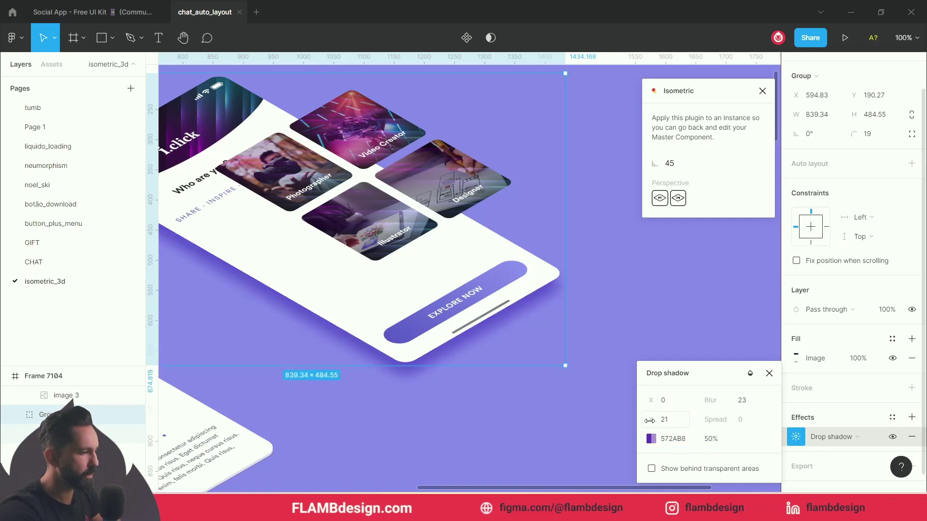
{"action": "left_click_drag", "start_coordinate": [649, 420], "coordinate": [654, 420]}
{"action": "left_click_drag", "start_coordinate": [707, 402], "coordinate": [716, 402]}
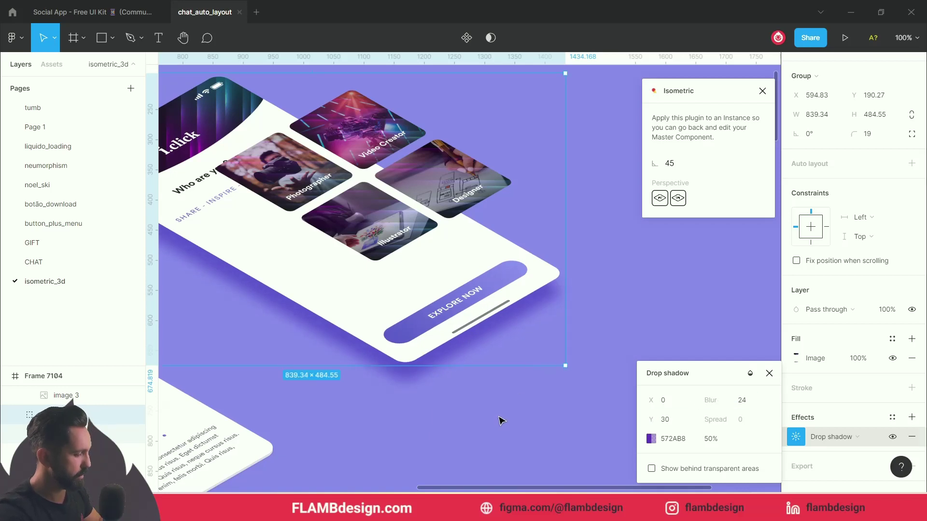
{"action": "scroll", "coordinate": [548, 397], "scroll_direction": "left", "scroll_amount": 4}
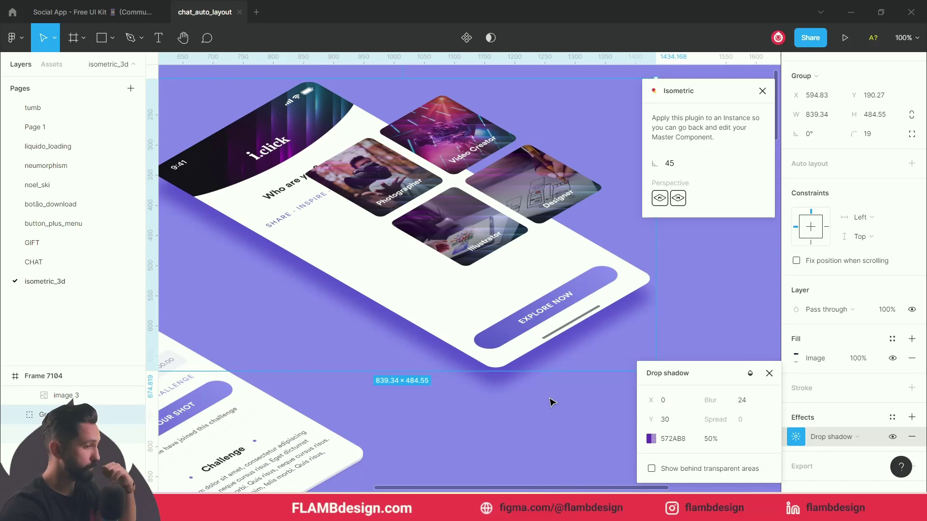
{"action": "scroll", "coordinate": [517, 403], "scroll_direction": "left", "scroll_amount": 2}
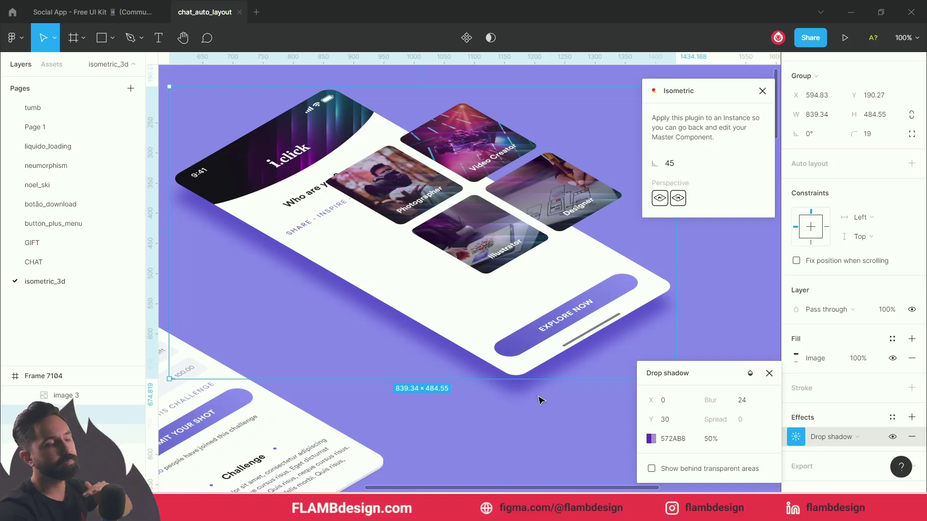
- Set the Select Category screen's drop shadow to Y offset 110, blur 34 and 20% opacity
{"action": "left_click_drag", "start_coordinate": [652, 420], "coordinate": [823, 404]}
{"action": "left_click", "coordinate": [712, 440]}
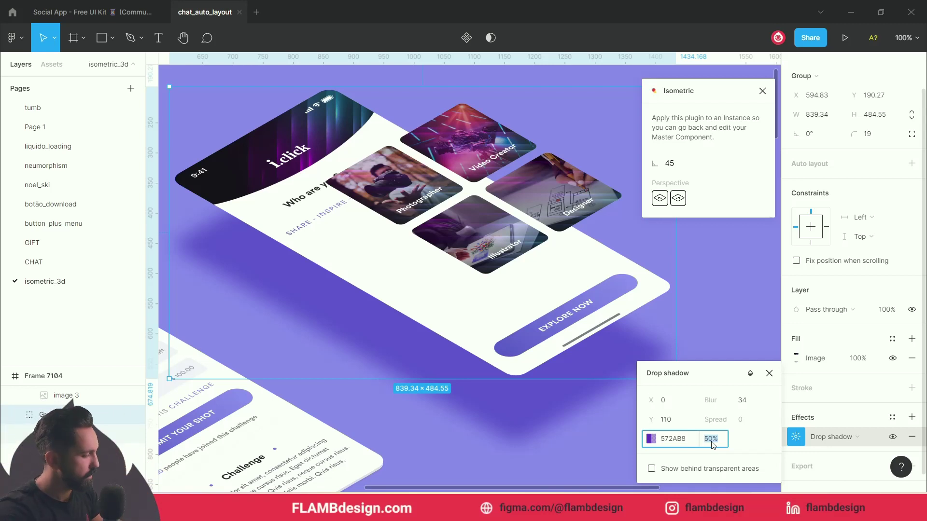
{"action": "key", "text": "Return"}
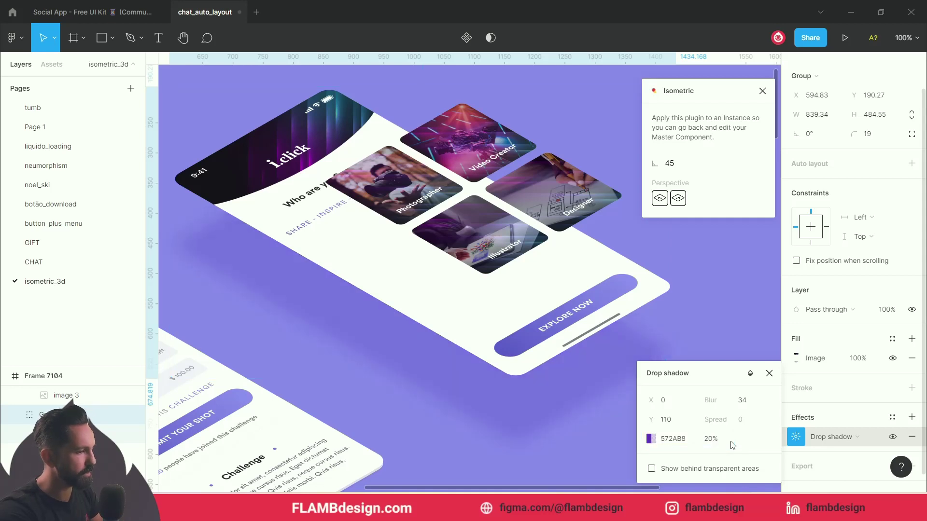
{"action": "left_click", "coordinate": [712, 439]}
{"action": "type", "text": "1"}
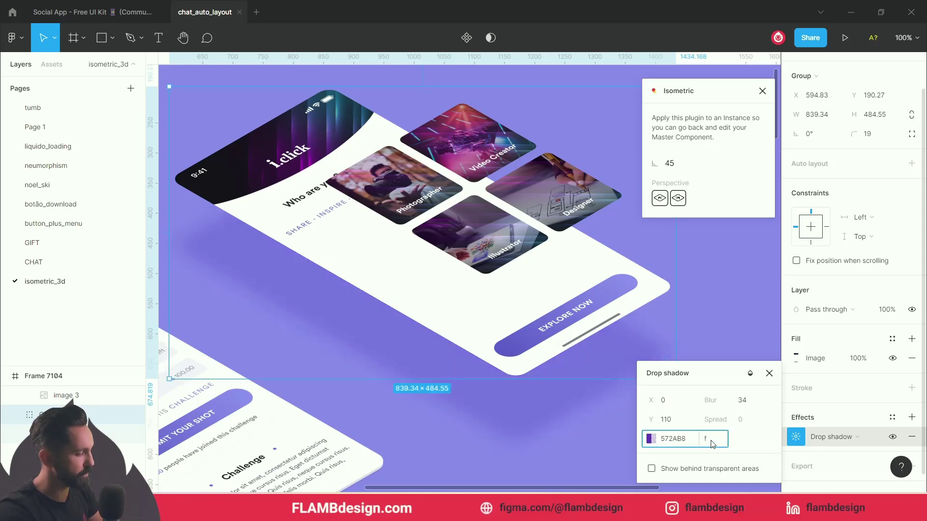
{"action": "key", "text": "Escape"}
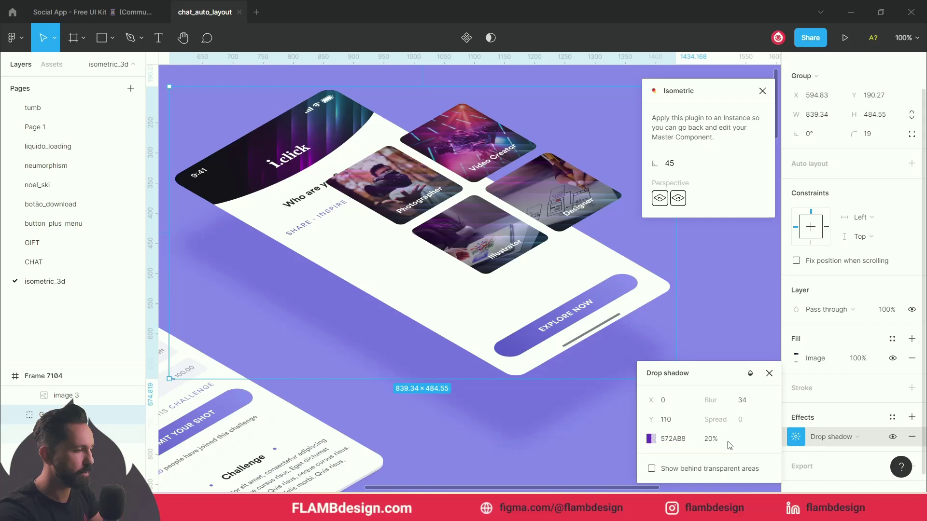
- Set the i.click screen's drop shadow to Y offset 10, blur 16 and 80% opacity
{"action": "left_click", "coordinate": [684, 427]}
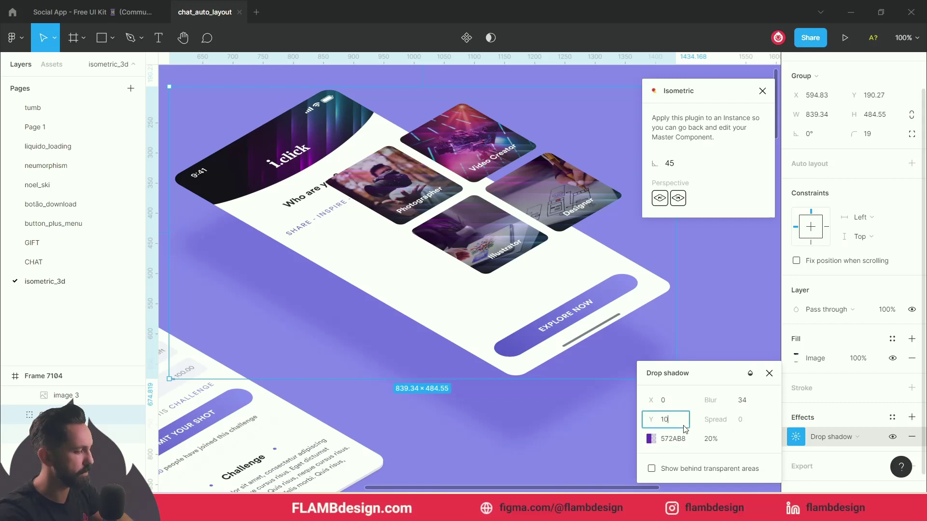
{"action": "type", "text": "10"}
{"action": "key", "text": "Return"}
{"action": "left_click_drag", "start_coordinate": [706, 401], "coordinate": [496, 409]}
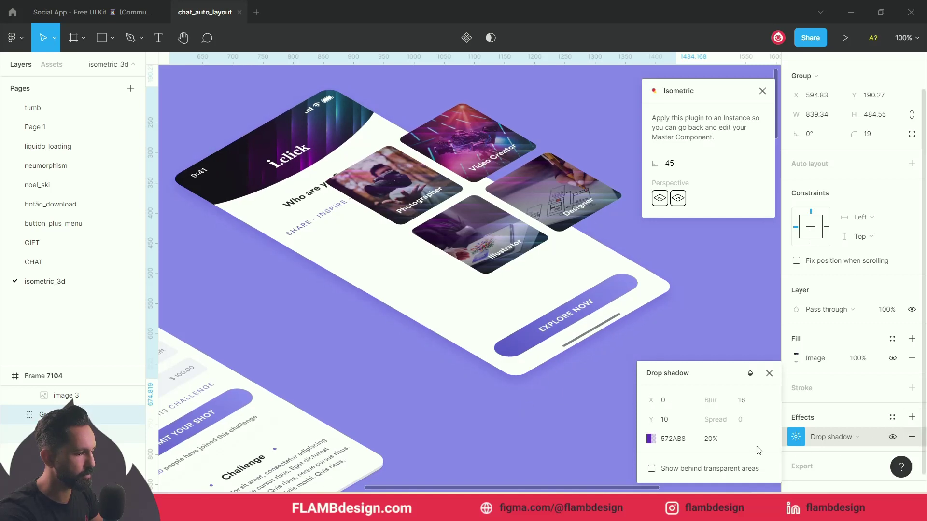
{"action": "type", "text": "80"}
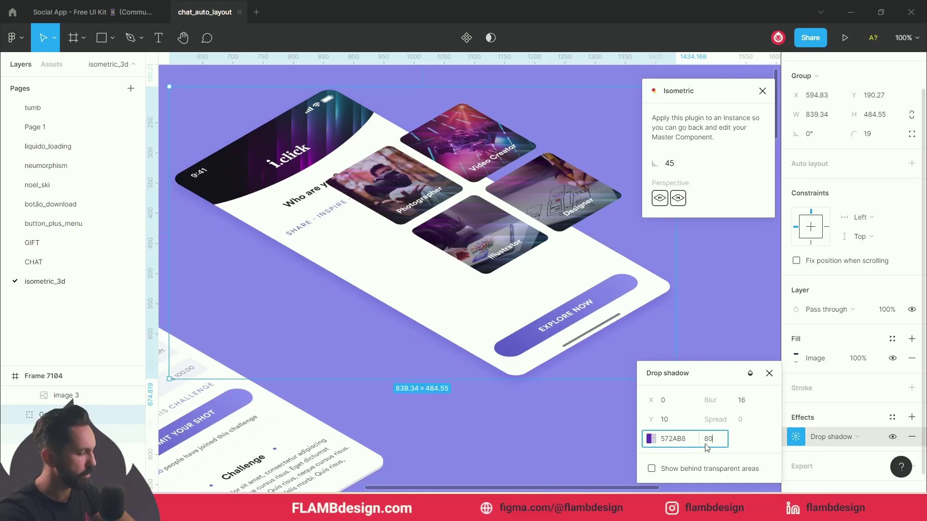
{"action": "key", "text": "Return"}
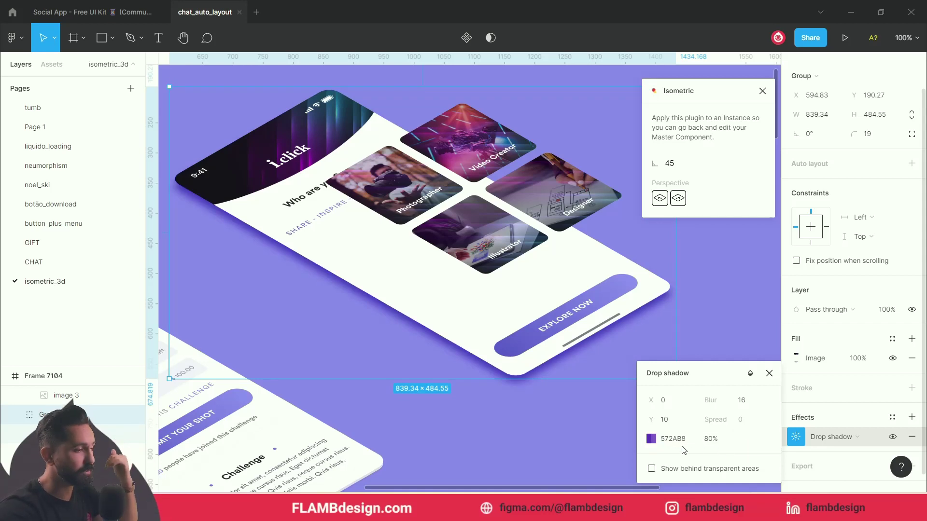
- Adjust the i.click screen's drop shadow to Y offset 42, blur 20 and 30% opacity
{"action": "mouse_move", "coordinate": [651, 420]}
{"action": "left_mouse_down"}
{"action": "mouse_move", "coordinate": [677, 420]}
{"action": "mouse_move", "coordinate": [665, 420]}
{"action": "left_mouse_up"}
{"action": "mouse_move", "coordinate": [707, 399]}
{"action": "left_mouse_down"}
{"action": "mouse_move", "coordinate": [732, 403]}
{"action": "mouse_move", "coordinate": [703, 401]}
{"action": "mouse_move", "coordinate": [721, 402]}
{"action": "left_mouse_up"}
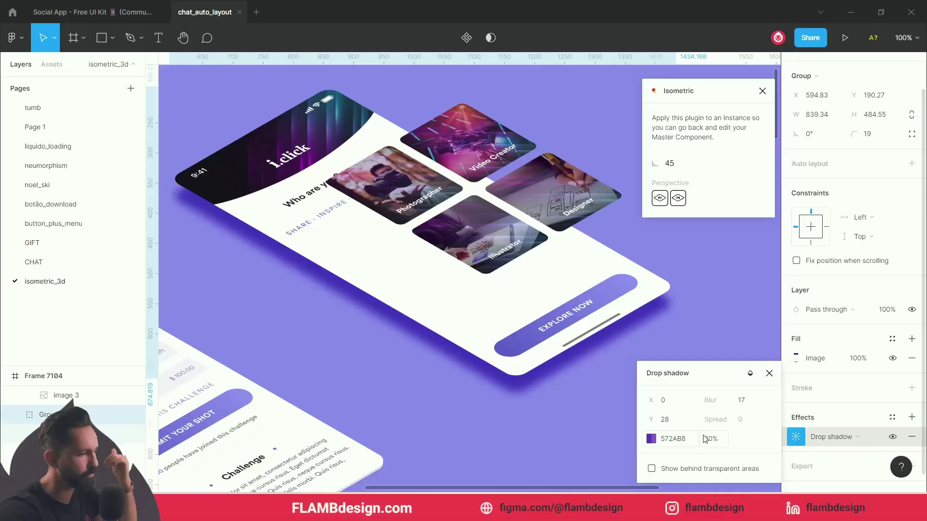
{"action": "left_click", "coordinate": [707, 443]}
{"action": "type", "text": "30"}
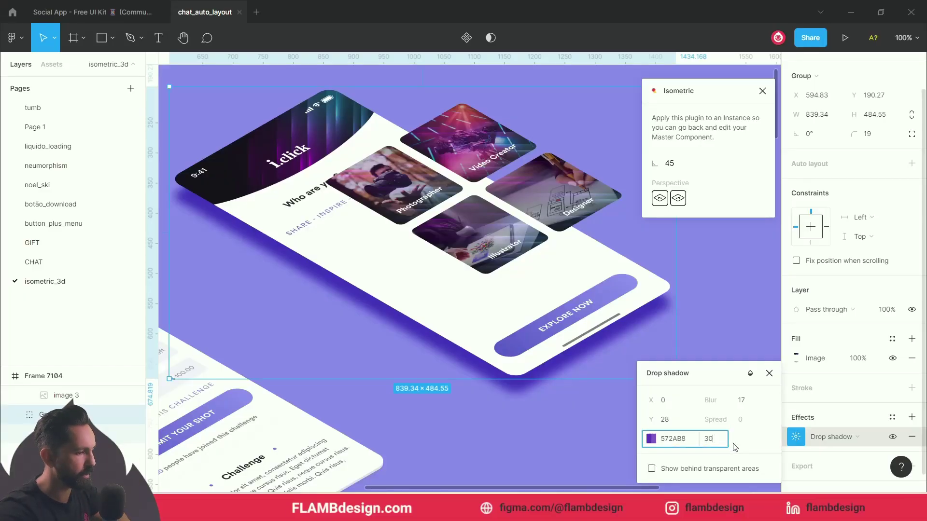
{"action": "key", "text": "Return"}
{"action": "left_click_drag", "start_coordinate": [713, 402], "coordinate": [748, 406]}
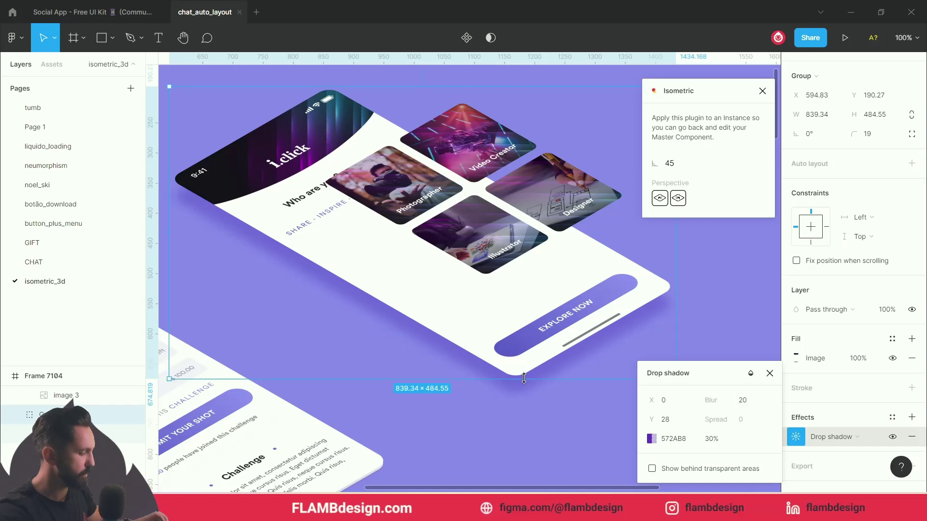
{"action": "key", "text": "ctrl+minus"}
{"action": "key", "text": "ctrl+plus"}
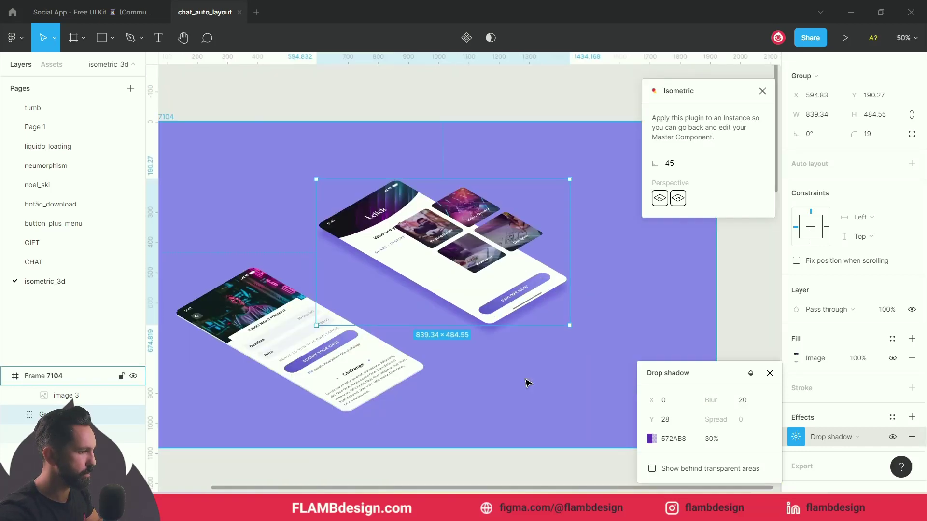
{"action": "left_click_drag", "start_coordinate": [648, 418], "coordinate": [661, 421]}
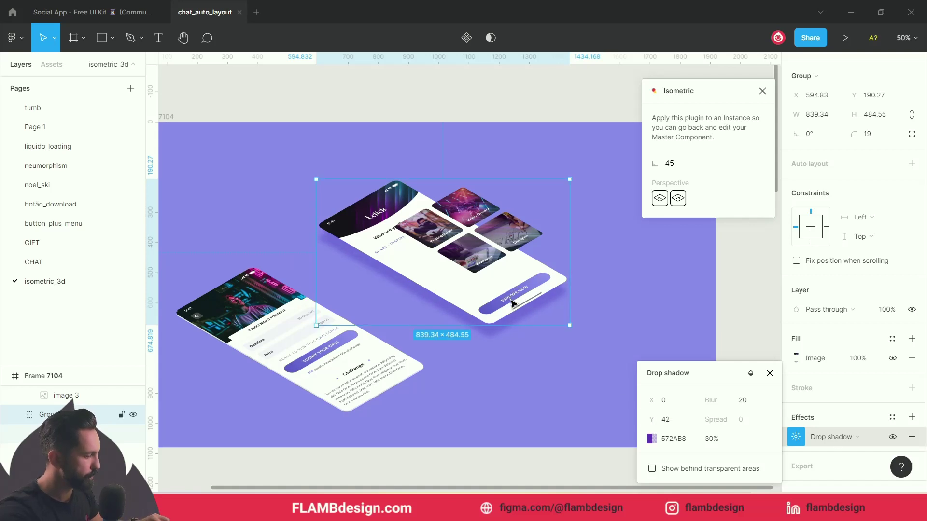
{"action": "scroll", "coordinate": [511, 303], "scroll_direction": "up", "scroll_amount": 3}
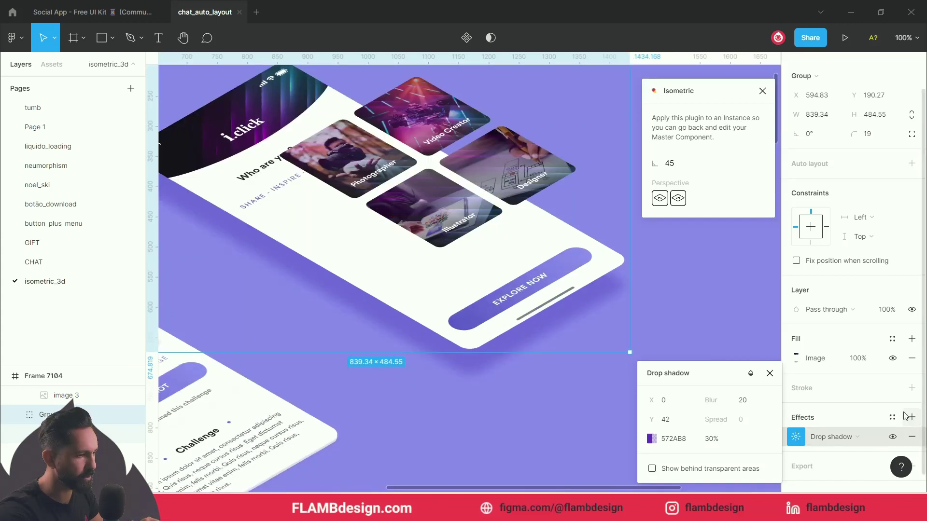
{"action": "left_click", "coordinate": [769, 374]}
- Add a second drop shadow to the i.click screen with blur 0 and 100% opacity
{"action": "left_click", "coordinate": [910, 418]}
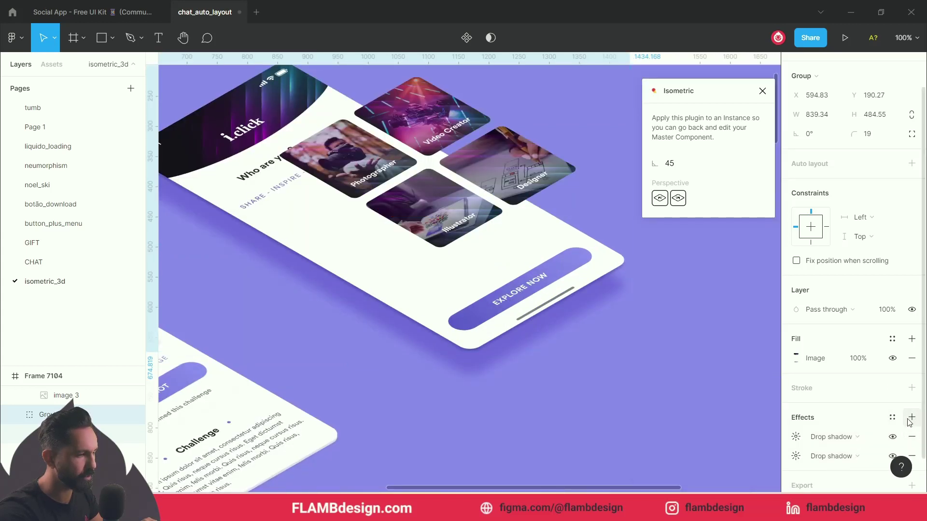
{"action": "left_click", "coordinate": [797, 440]}
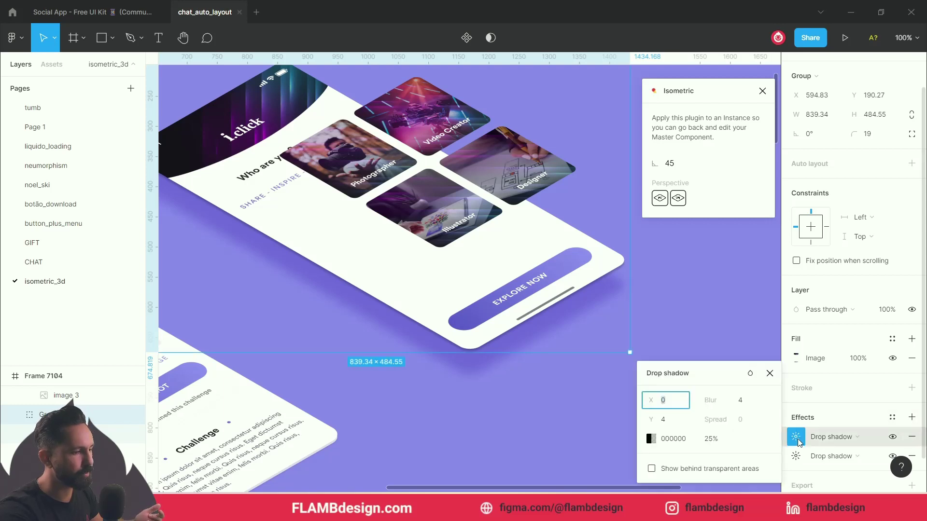
{"action": "left_click", "coordinate": [738, 404]}
{"action": "type", "text": "0"}
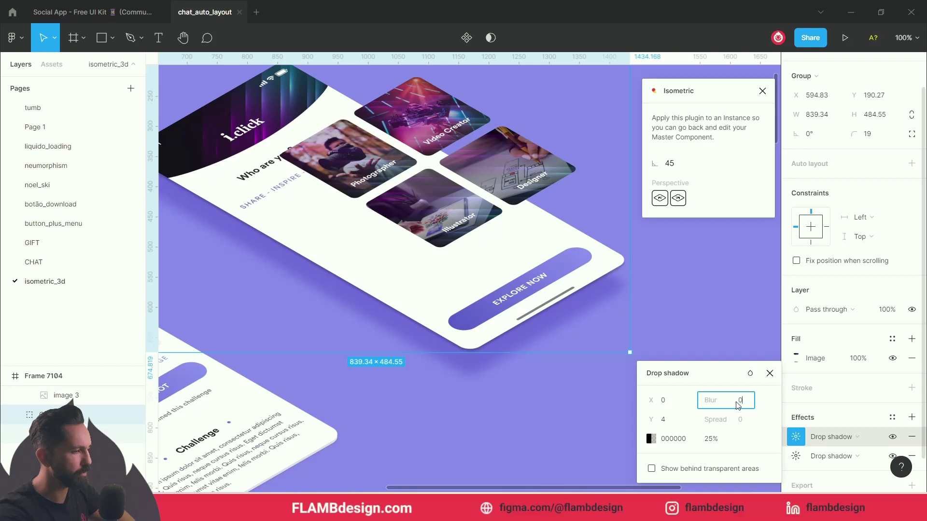
{"action": "key", "text": "Return"}
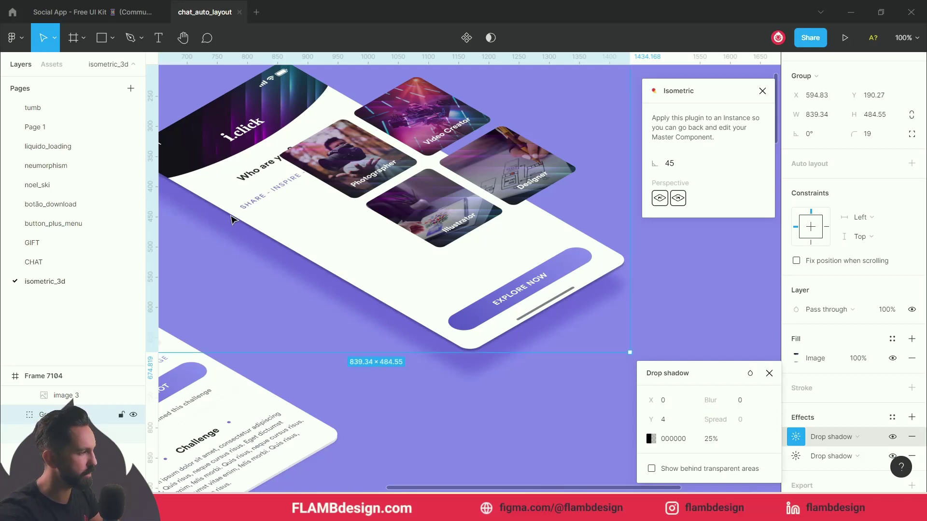
{"action": "left_click", "coordinate": [717, 445]}
{"action": "type", "text": "100"}
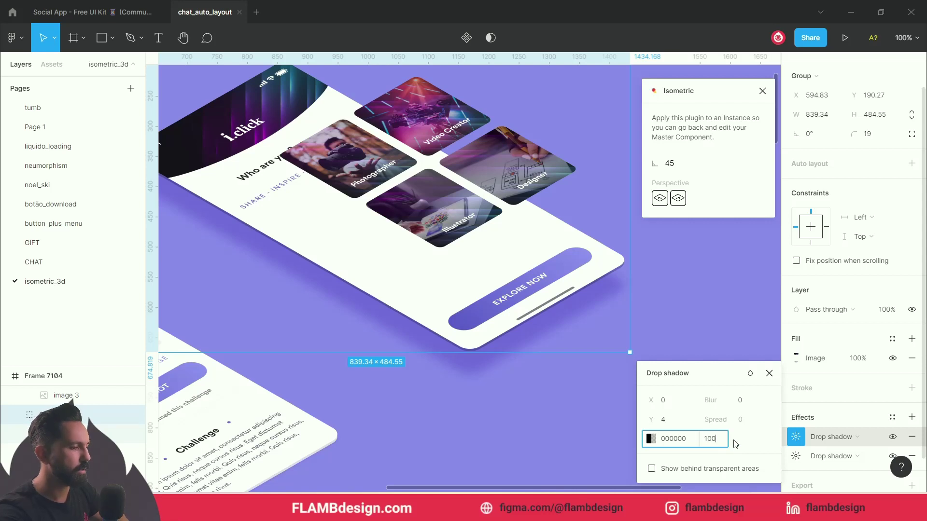
{"action": "key", "text": "Return"}
- Change the second drop shadow's colour to the light lavender grey D4D2E0
{"action": "left_click", "coordinate": [651, 439]}
{"action": "left_click_drag", "start_coordinate": [530, 263], "coordinate": [493, 231]}
{"action": "left_click", "coordinate": [594, 350]}
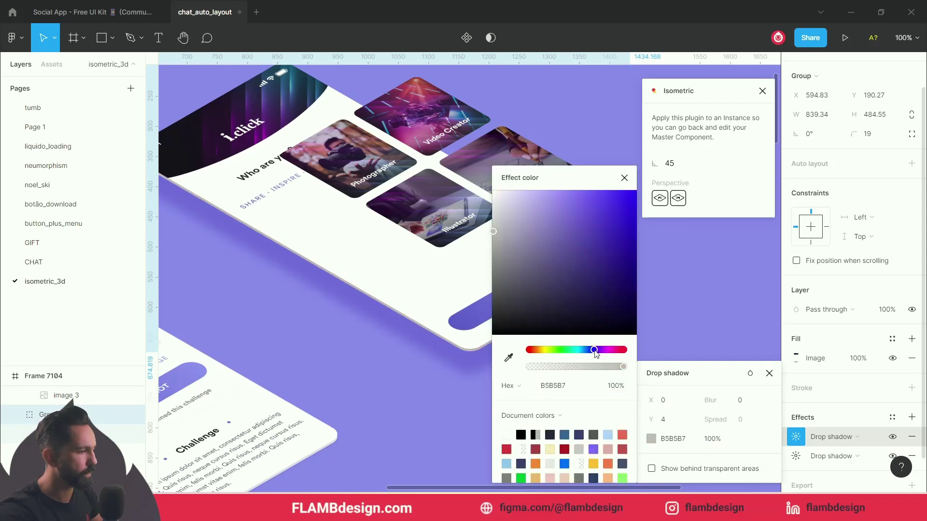
{"action": "left_click_drag", "start_coordinate": [495, 214], "coordinate": [498, 209]}
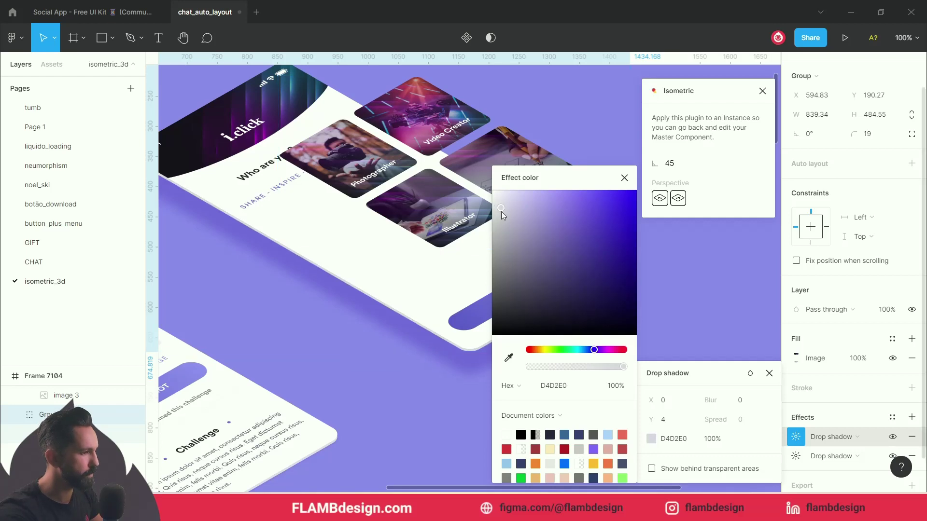
{"action": "left_click", "coordinate": [624, 177]}
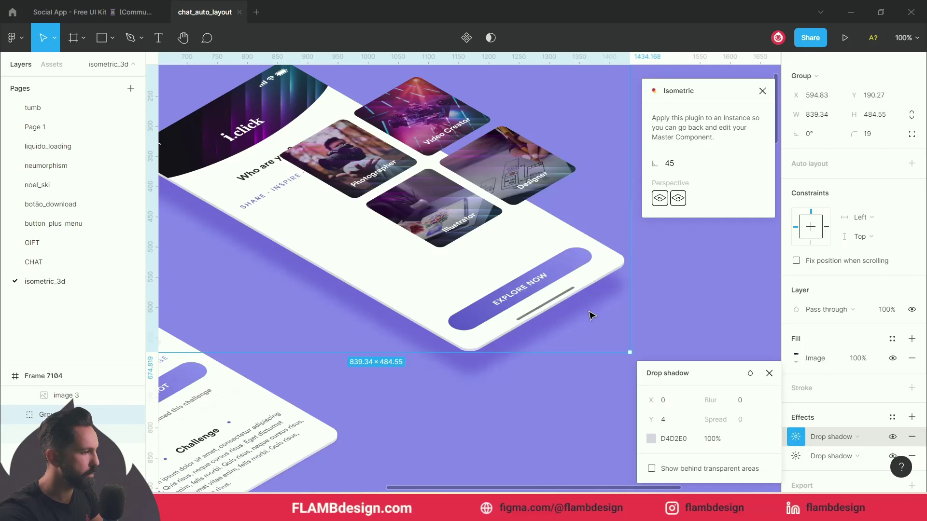
- Copy both drop shadows from the i.click screen onto the floating category cards group
{"action": "scroll", "coordinate": [486, 304], "scroll_direction": "left", "scroll_amount": 5}
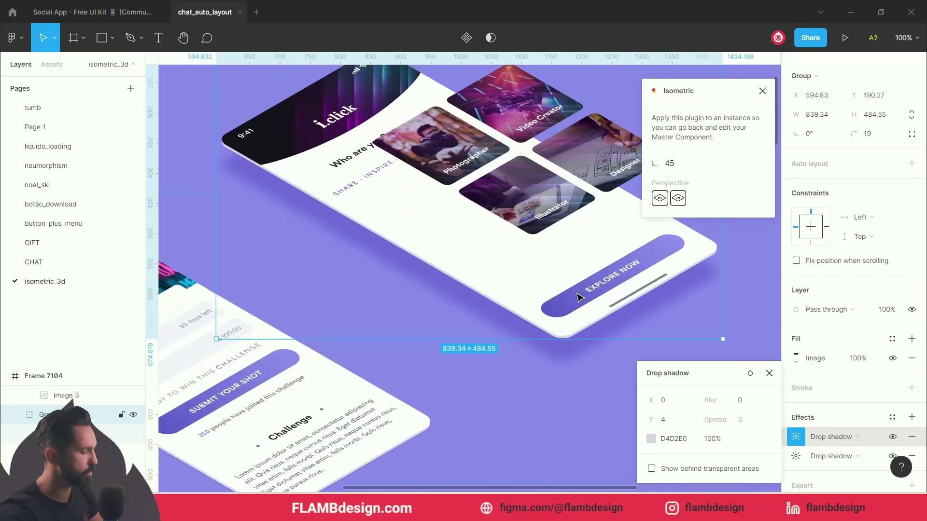
{"action": "key", "text": "minus"}
{"action": "key", "text": "minus"}
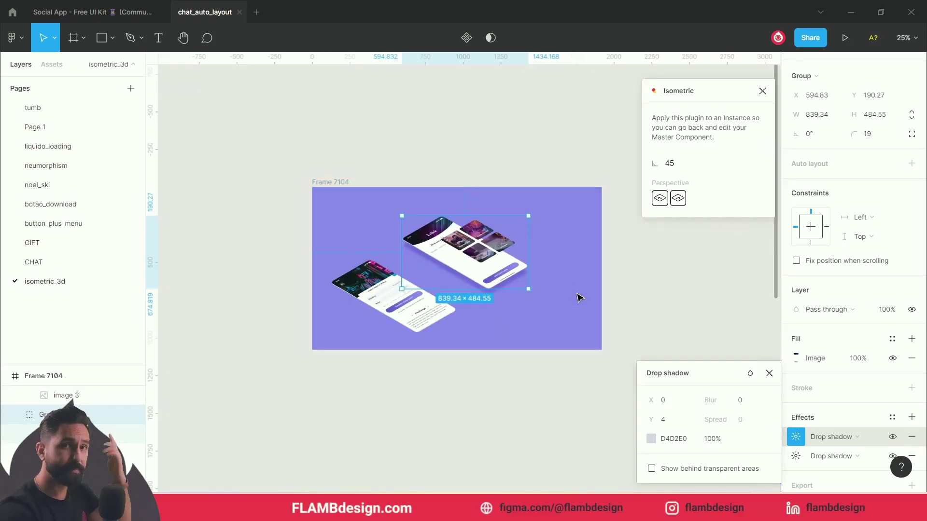
{"action": "left_click", "coordinate": [460, 261]}
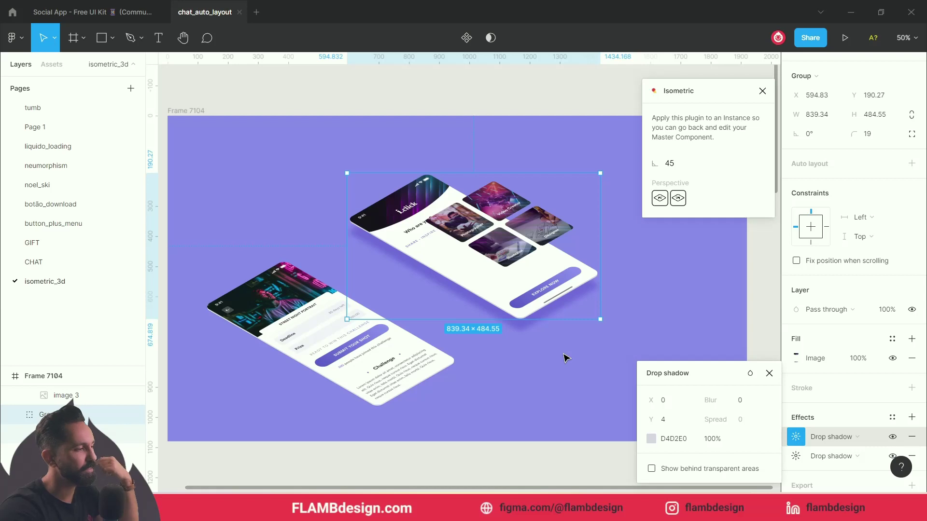
{"action": "left_click", "coordinate": [822, 433]}
{"action": "left_click", "coordinate": [784, 437]}
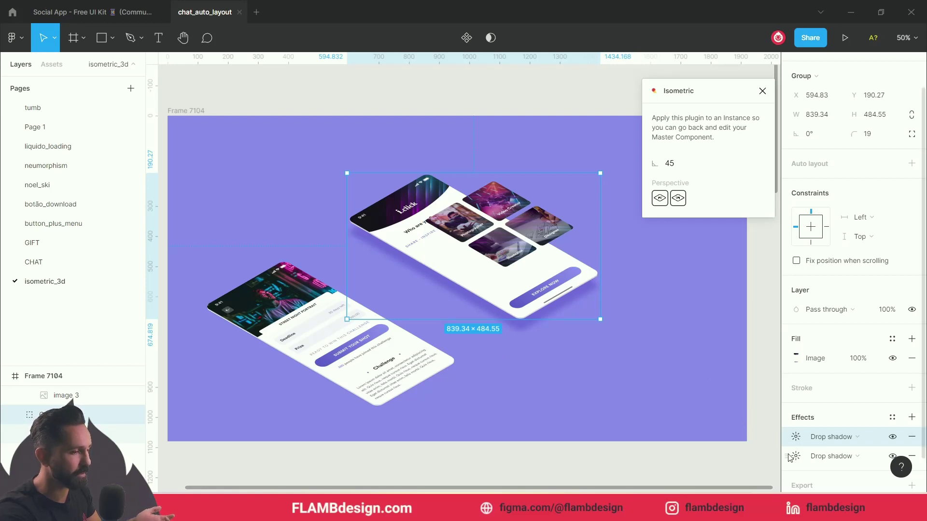
{"action": "scroll", "coordinate": [785, 449], "scroll_direction": "down", "scroll_amount": 1}
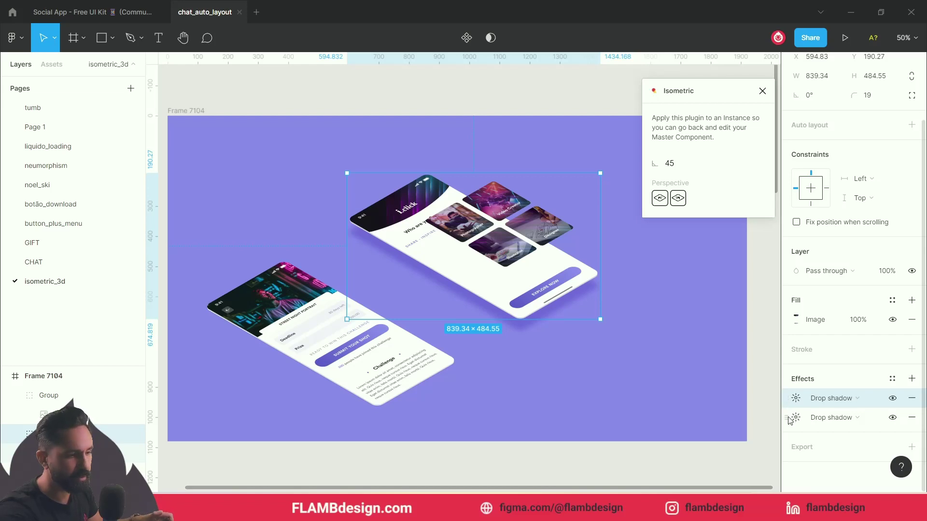
{"action": "left_click", "coordinate": [788, 420], "text": "shift"}
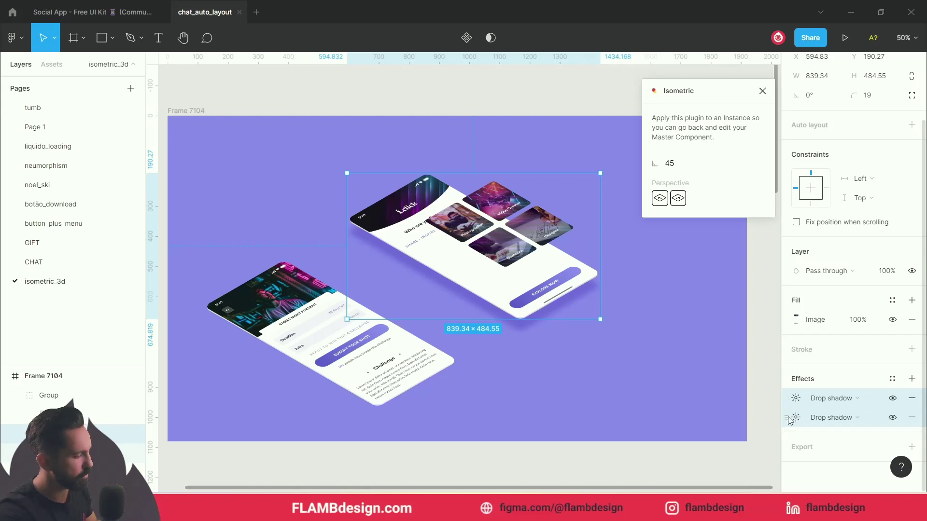
{"action": "left_click", "coordinate": [520, 239]}
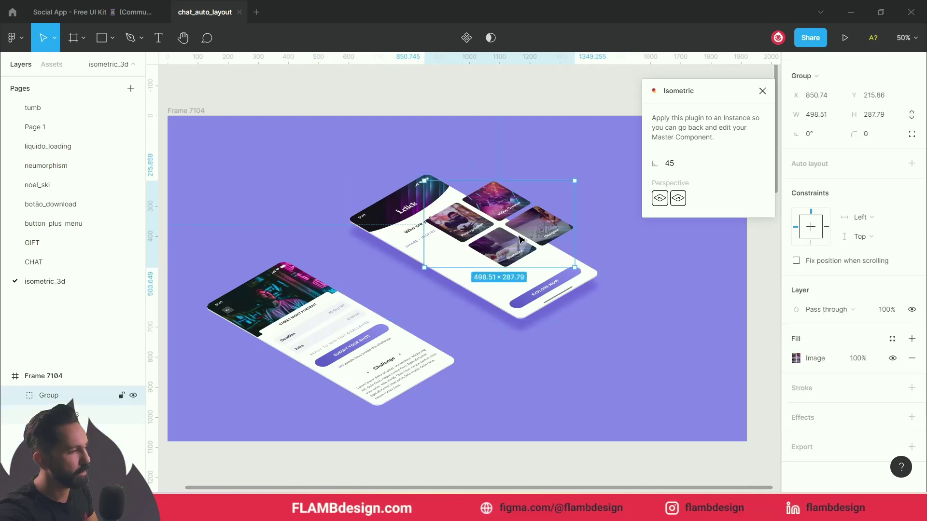
{"action": "key", "text": "ctrl+v"}
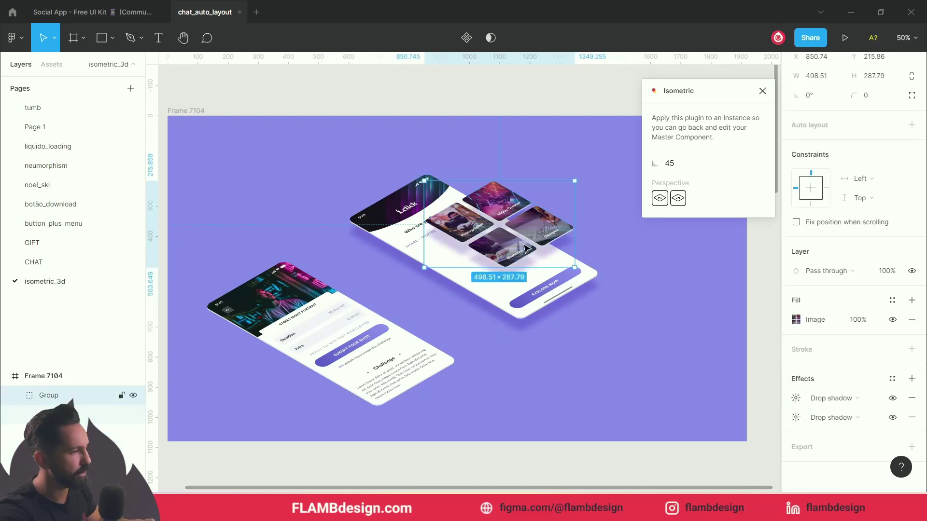
- Move the category cards group down and slightly left over the i.click screen, to about X 828, Y 276
{"action": "left_click", "coordinate": [567, 220]}
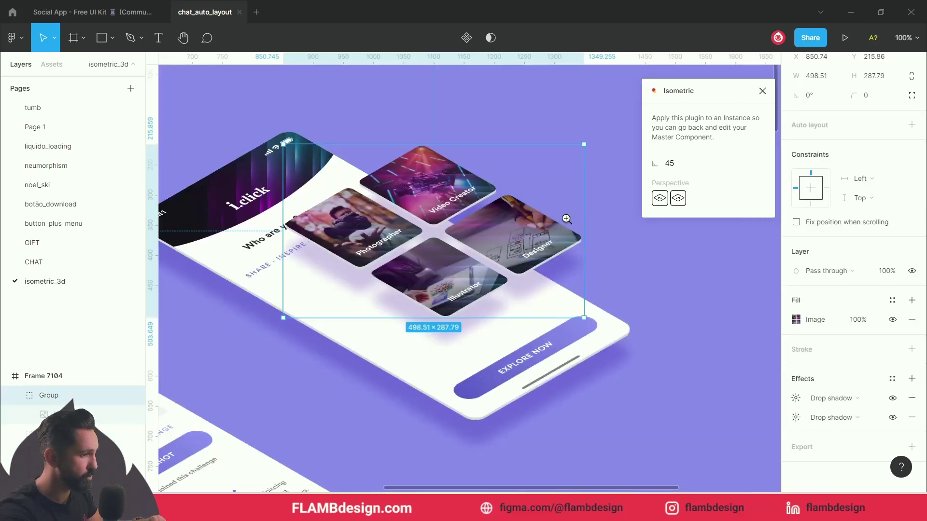
{"action": "left_click", "coordinate": [513, 248]}
{"action": "left_click", "coordinate": [514, 248]}
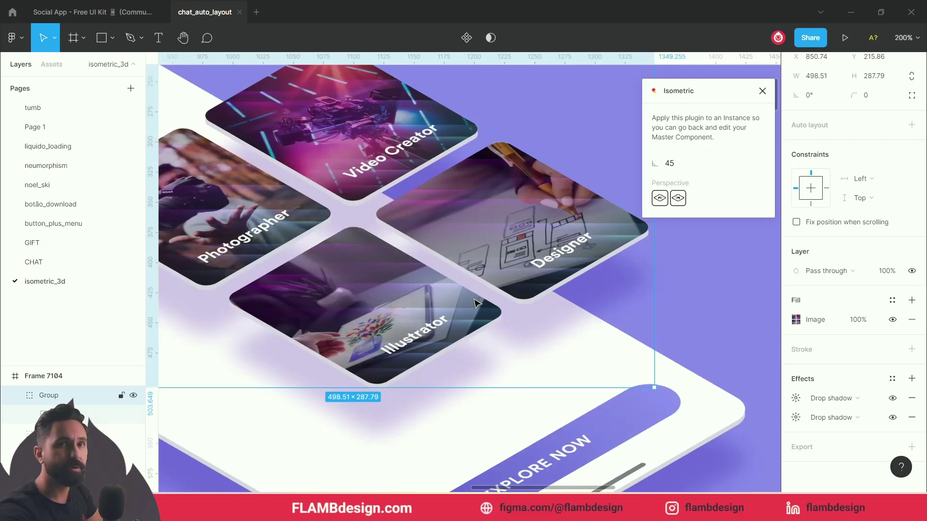
{"action": "scroll", "coordinate": [477, 302], "scroll_direction": "down", "scroll_amount": 2}
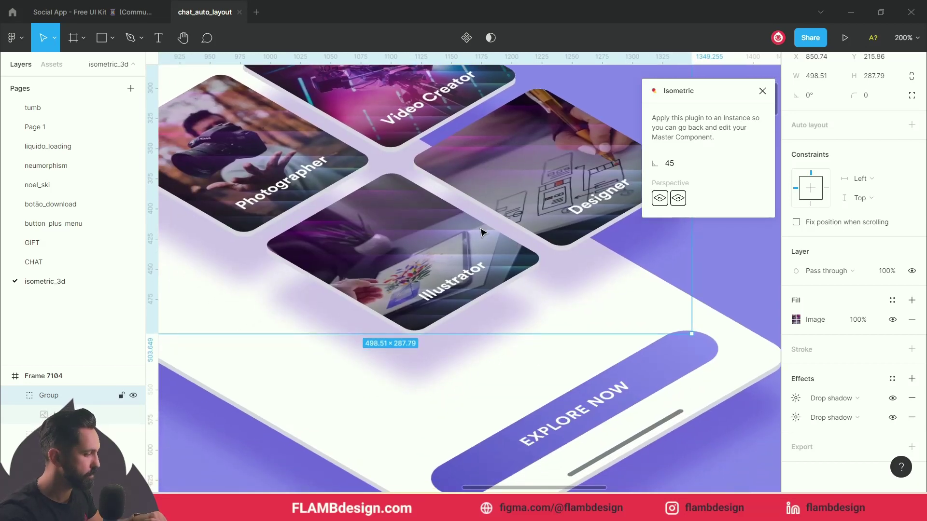
{"action": "key", "text": "shift+0"}
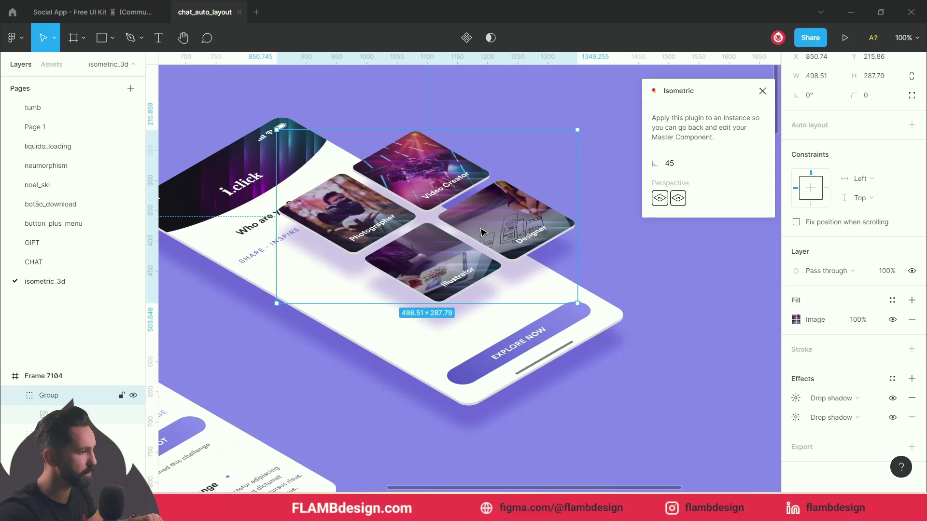
{"action": "key", "text": "shift+Down"}
{"action": "key", "text": "shift+Down"}
{"action": "key", "text": "shift+Left"}
{"action": "key", "text": "Down"}
{"action": "key", "text": "Down"}
{"action": "key", "text": "Down"}
{"action": "key", "text": "Down"}
{"action": "key", "text": "Down"}
{"action": "key", "text": "Down"}
{"action": "key", "text": "Down"}
{"action": "key", "text": "Down"}
{"action": "key", "text": "Down"}
{"action": "key", "text": "Left"}
{"action": "key", "text": "Left"}
{"action": "key", "text": "Left"}
{"action": "key", "text": "Left"}
{"action": "mouse_move", "coordinate": [490, 240]}
{"action": "left_mouse_down"}
{"action": "mouse_move", "coordinate": [490, 257]}
{"action": "mouse_move", "coordinate": [482, 248]}
{"action": "left_mouse_up"}
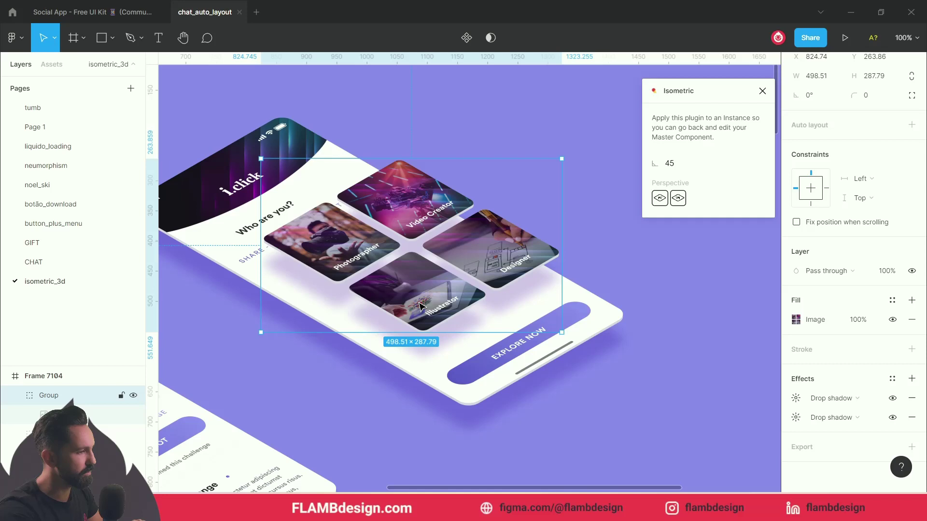
{"action": "mouse_move", "coordinate": [364, 269]}
{"action": "left_mouse_down"}
{"action": "mouse_move", "coordinate": [373, 272]}
{"action": "mouse_move", "coordinate": [366, 276]}
{"action": "left_mouse_up"}
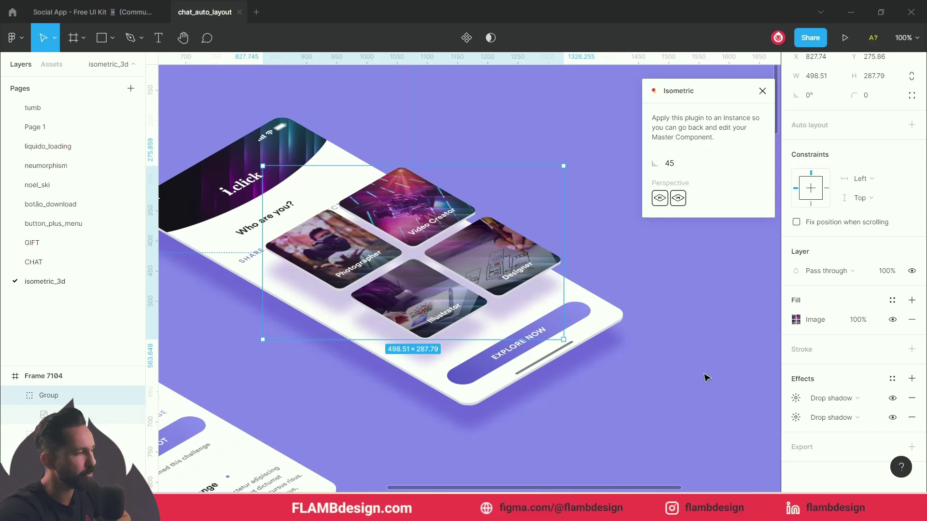
- Change the colour of the cards' large blurred drop shadow to the greyish purple A99DC1
{"action": "left_click", "coordinate": [795, 418]}
{"action": "left_click", "coordinate": [651, 439]}
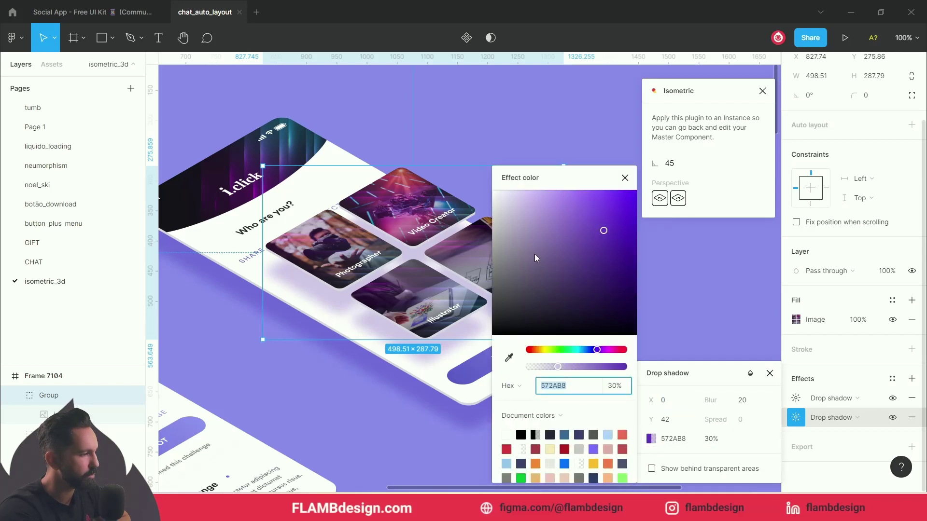
{"action": "left_click_drag", "start_coordinate": [544, 226], "coordinate": [519, 229]}
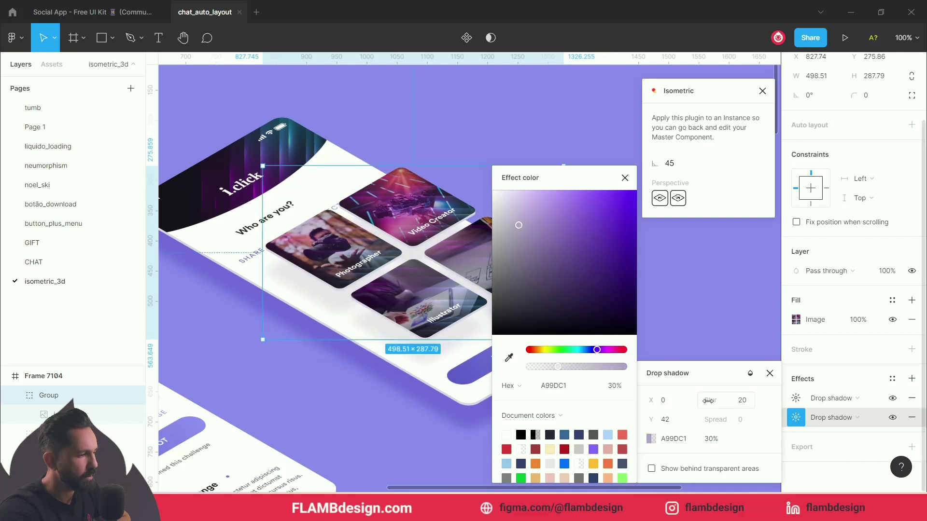
{"action": "left_click", "coordinate": [624, 178]}
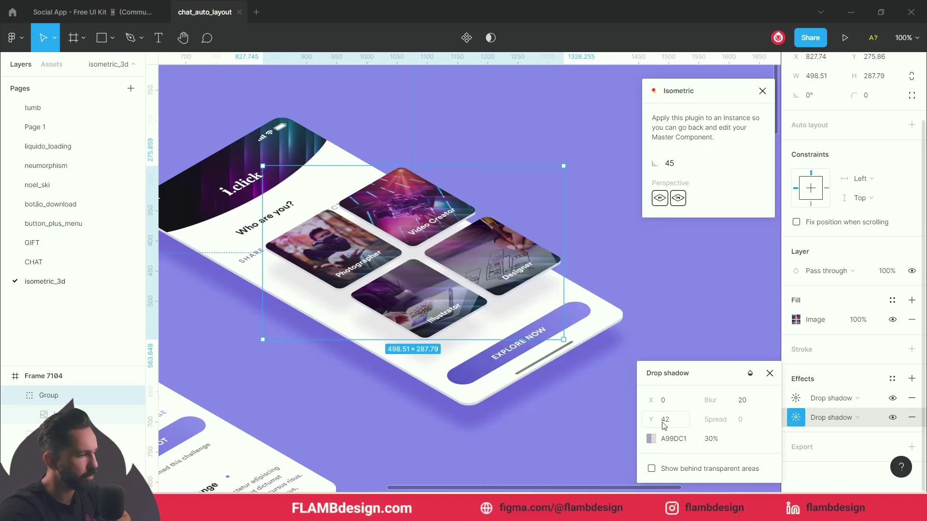
- Adjust the cards group's blurred drop shadow to a Y offset of 39, 50% opacity and a blur of 23
{"action": "mouse_move", "coordinate": [653, 420]}
{"action": "left_mouse_down"}
{"action": "mouse_move", "coordinate": [638, 421]}
{"action": "mouse_move", "coordinate": [649, 421]}
{"action": "left_mouse_up"}
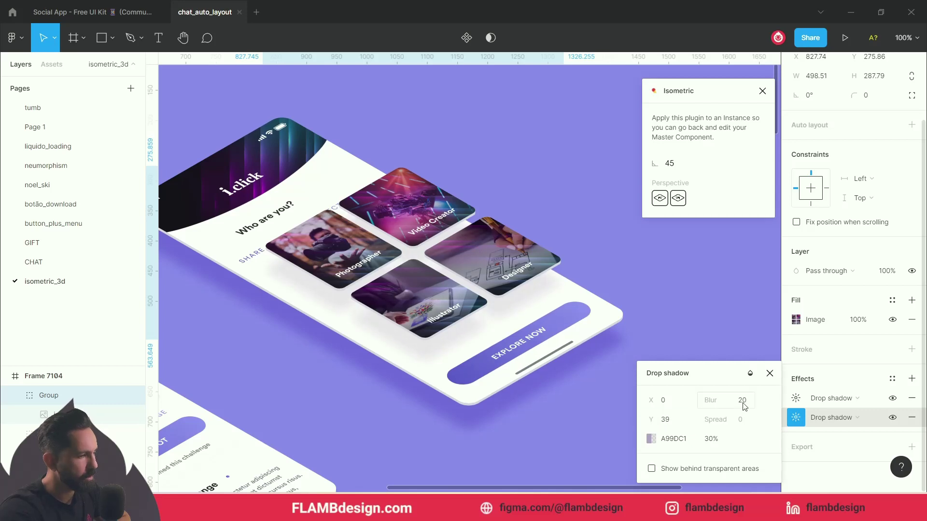
{"action": "left_click", "coordinate": [711, 438]}
{"action": "type", "text": "50"}
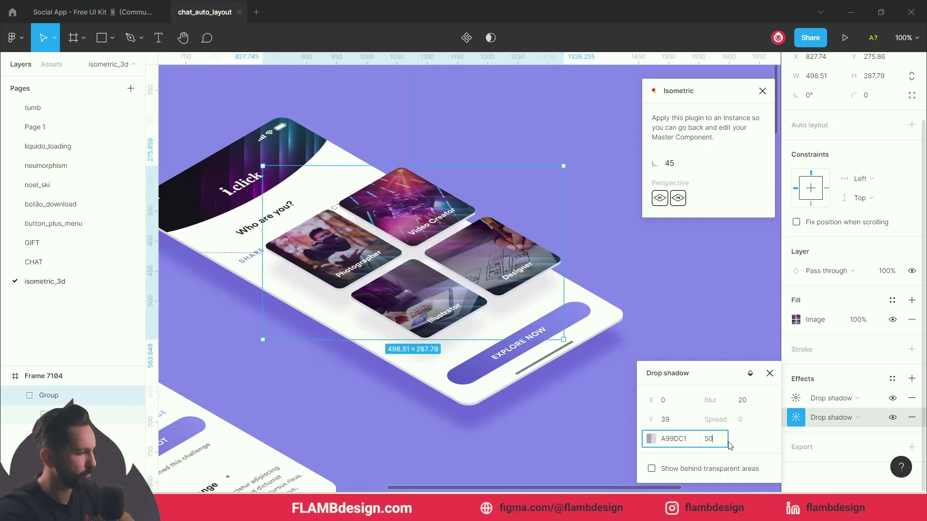
{"action": "key", "text": "Return"}
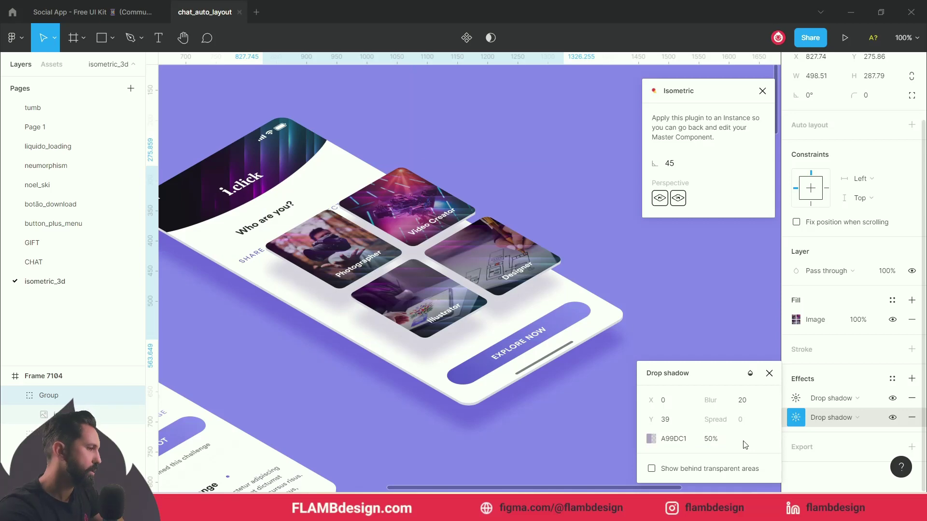
{"action": "key", "text": "minus"}
{"action": "key", "text": "minus"}
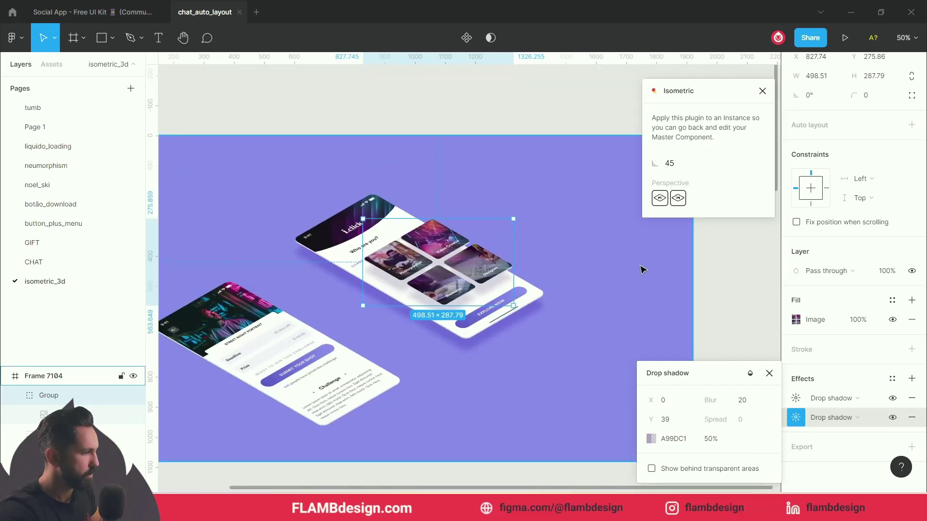
{"action": "key", "text": "shift+0"}
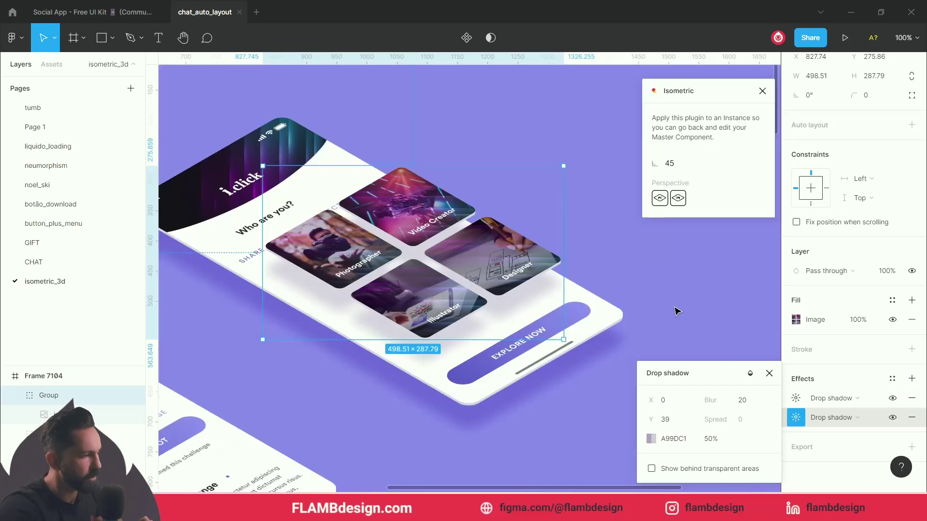
{"action": "left_click_drag", "start_coordinate": [709, 394], "coordinate": [724, 399]}
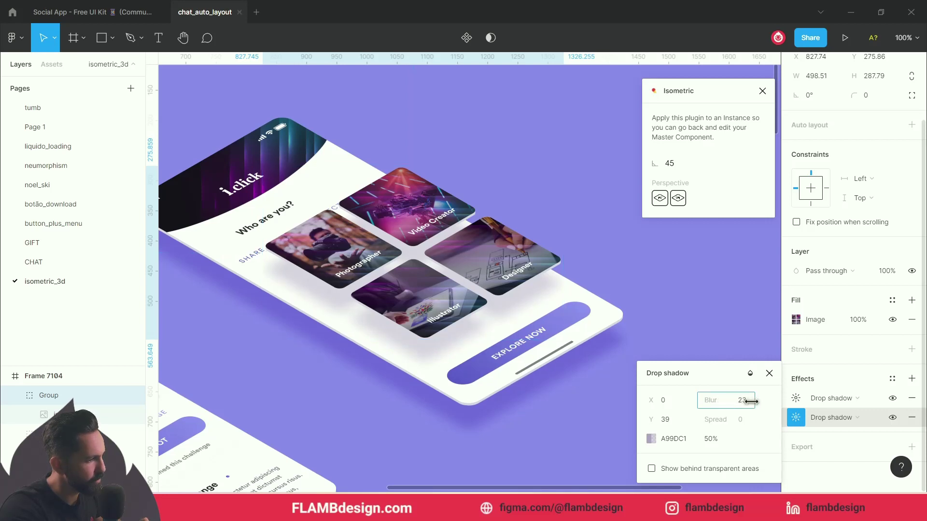
- Change the cards' blurred drop shadow colour to the slightly more saturated purple AA98D1
{"action": "left_click", "coordinate": [658, 439]}
{"action": "left_click", "coordinate": [652, 439]}
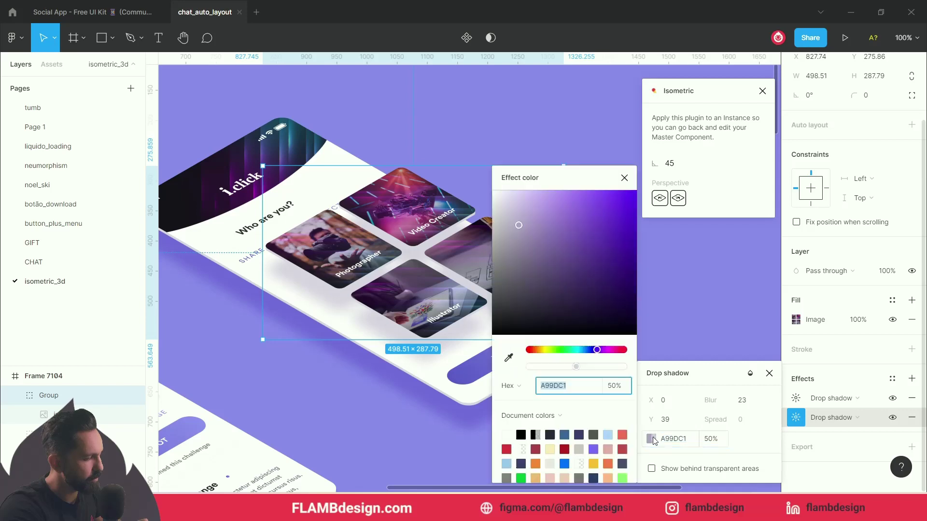
{"action": "left_click", "coordinate": [557, 221]}
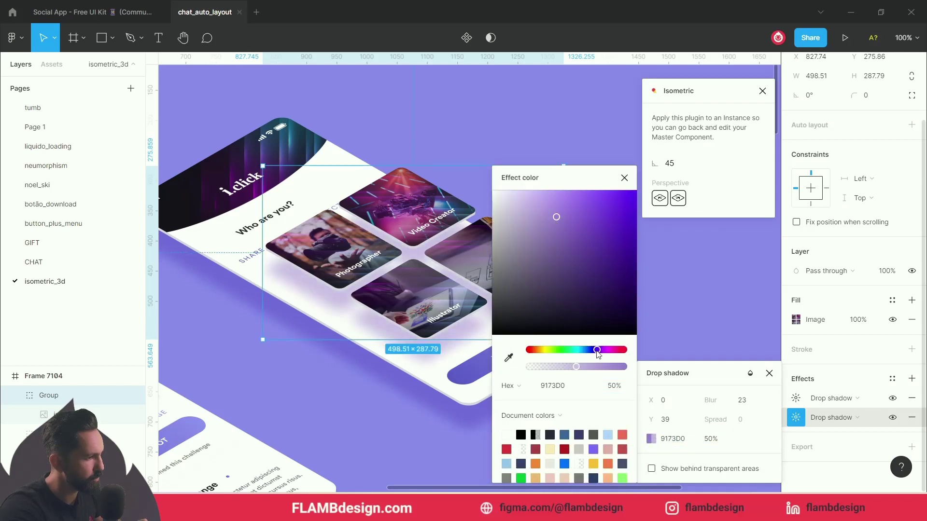
{"action": "left_click_drag", "start_coordinate": [598, 353], "coordinate": [599, 354]}
{"action": "mouse_move", "coordinate": [564, 203]}
{"action": "left_mouse_down"}
{"action": "mouse_move", "coordinate": [560, 191]}
{"action": "mouse_move", "coordinate": [532, 220]}
{"action": "left_mouse_up"}
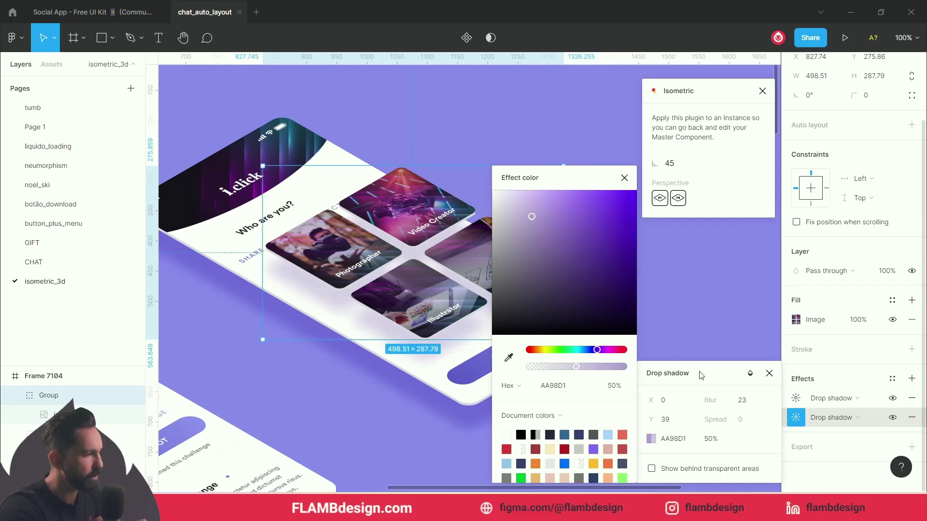
{"action": "left_click", "coordinate": [624, 177]}
{"action": "left_click", "coordinate": [655, 315]}
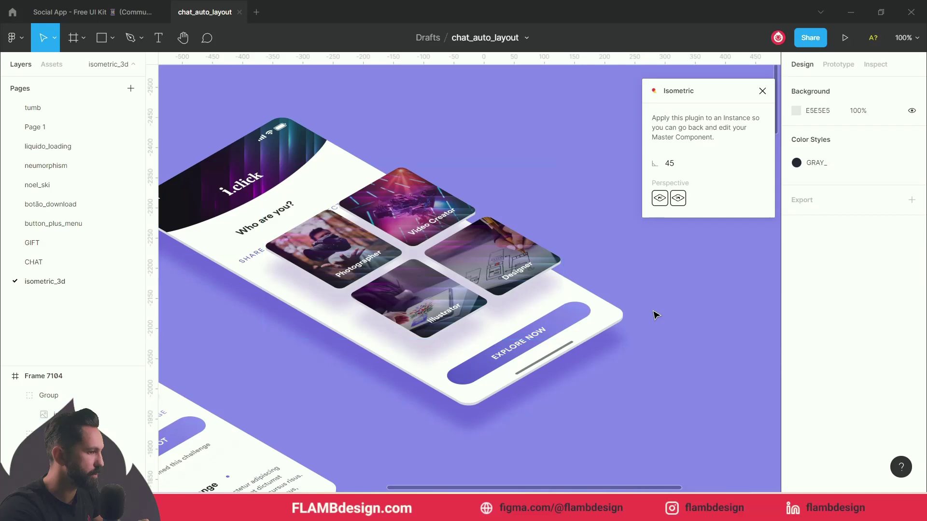
- Compare the cards group close up with each of its two drop shadows hidden and shown
{"action": "key", "text": "minus"}
{"action": "key", "text": "plus"}
{"action": "key", "text": "plus"}
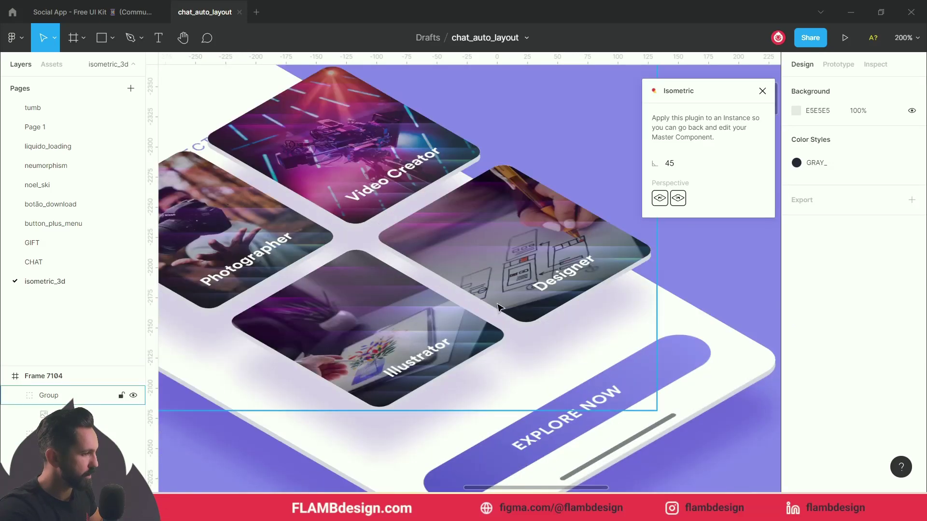
{"action": "left_click", "coordinate": [499, 307]}
{"action": "left_click_drag", "start_coordinate": [498, 307], "coordinate": [534, 221]}
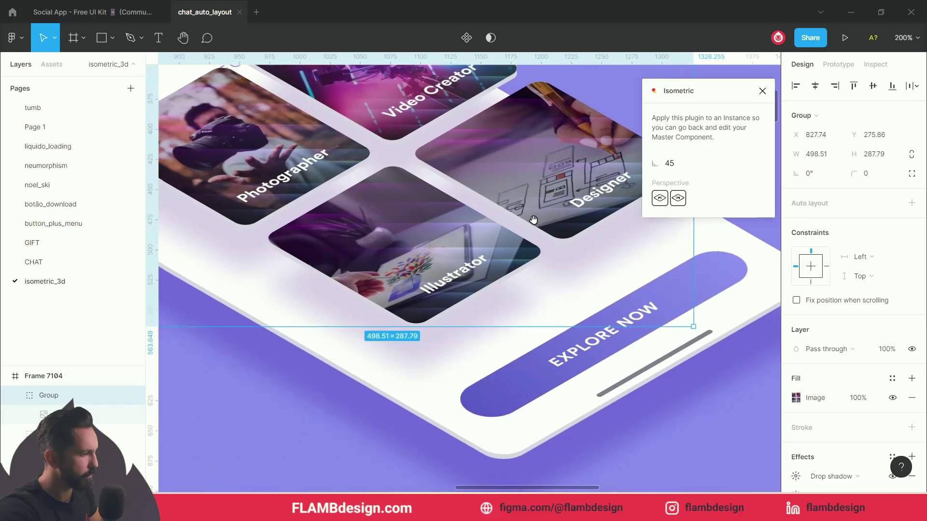
{"action": "scroll", "coordinate": [816, 424], "scroll_direction": "down", "scroll_amount": 3}
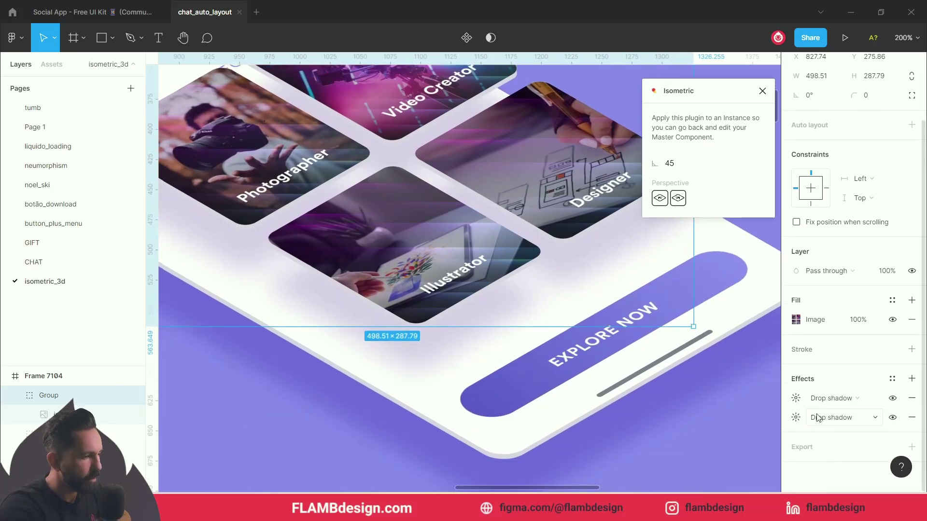
{"action": "left_click", "coordinate": [801, 403]}
{"action": "left_click", "coordinate": [800, 403]}
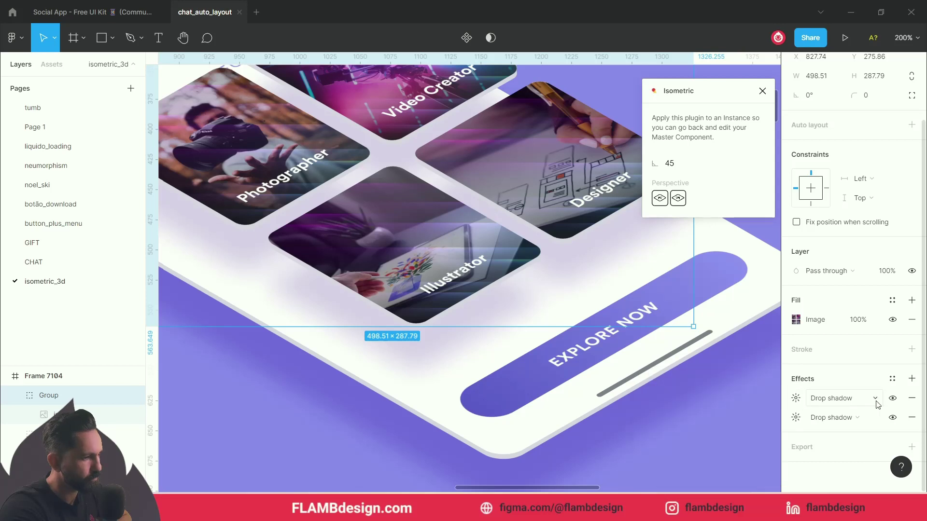
{"action": "left_click", "coordinate": [892, 399]}
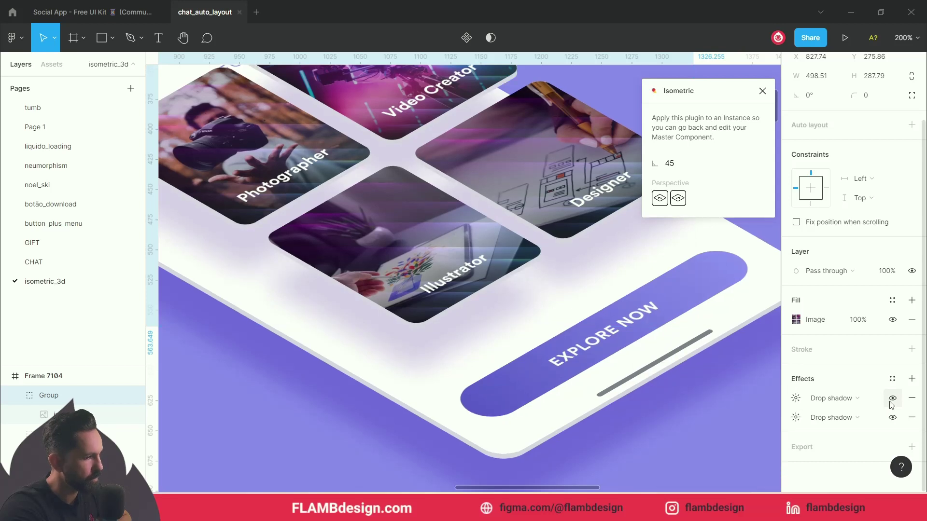
{"action": "left_click", "coordinate": [892, 418]}
{"action": "left_click", "coordinate": [892, 418]}
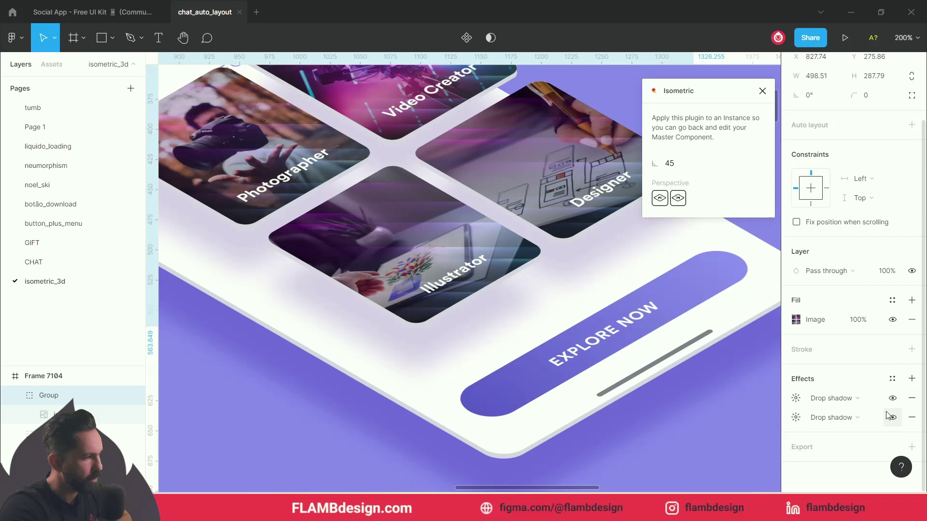
{"action": "left_click", "coordinate": [888, 416]}
- Set the cards' unblurred edge drop shadow to the light grey EFEFEF with a Y offset of 2
{"action": "left_click", "coordinate": [797, 400]}
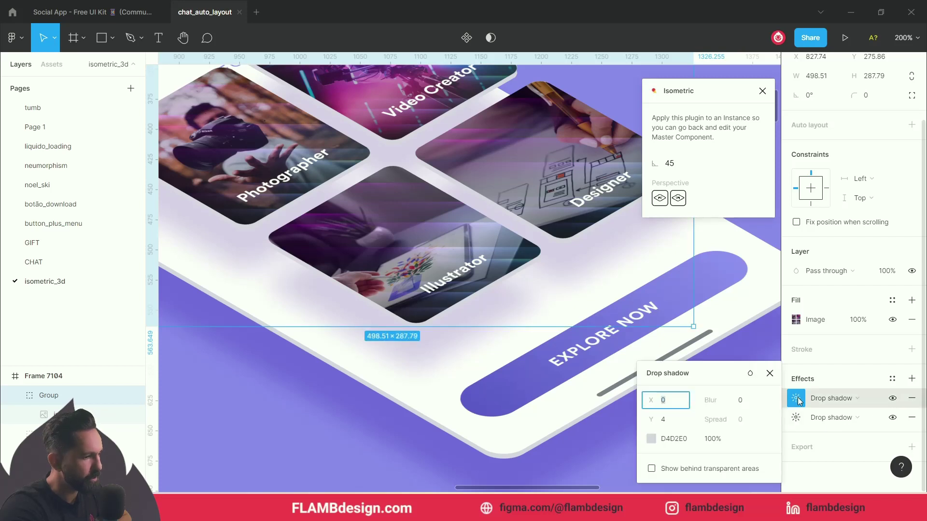
{"action": "left_click", "coordinate": [651, 439]}
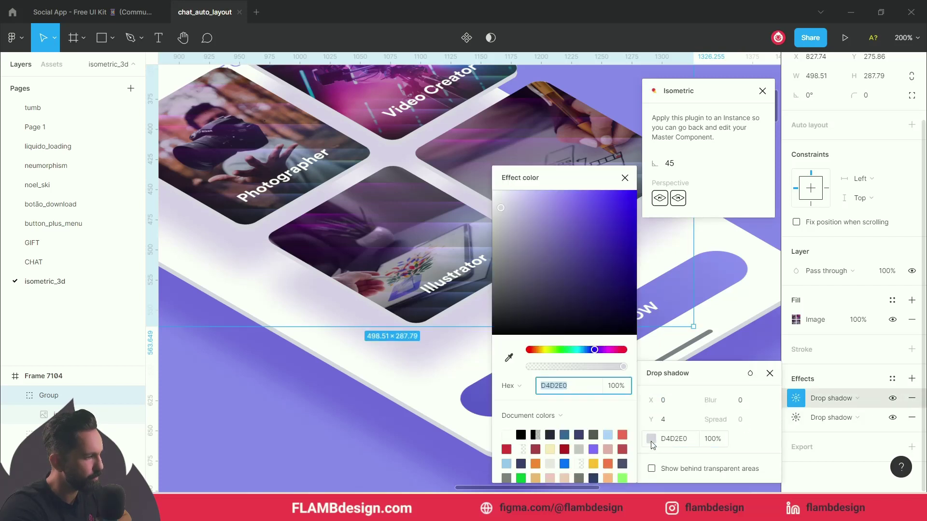
{"action": "left_click_drag", "start_coordinate": [494, 201], "coordinate": [492, 206]}
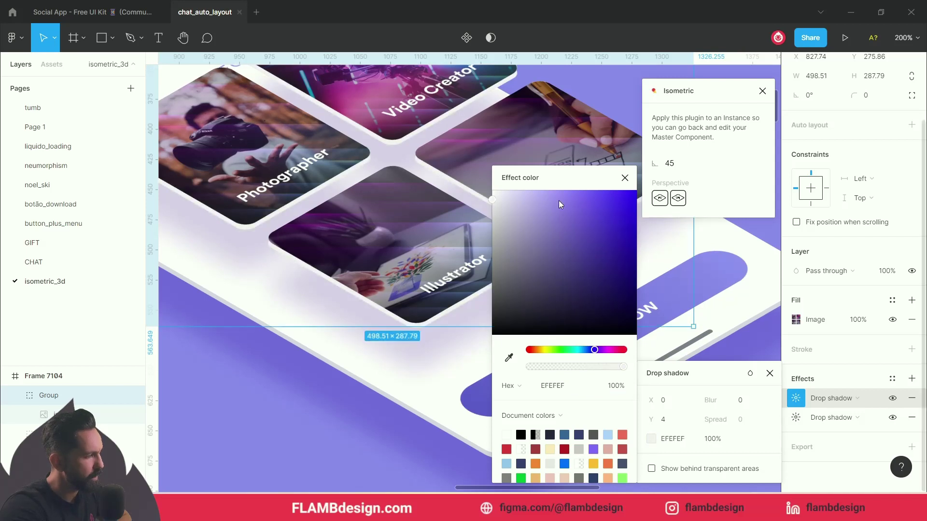
{"action": "left_click", "coordinate": [624, 178]}
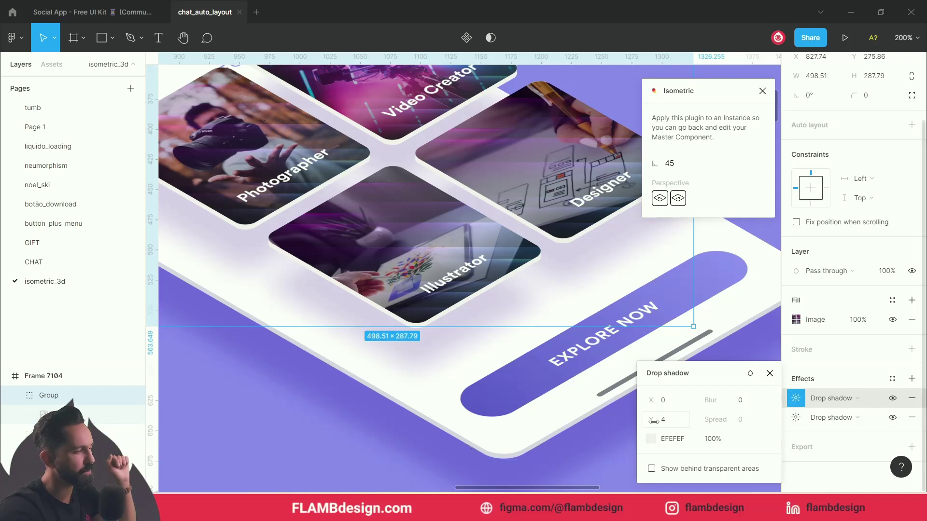
{"action": "left_click_drag", "start_coordinate": [645, 422], "coordinate": [643, 423]}
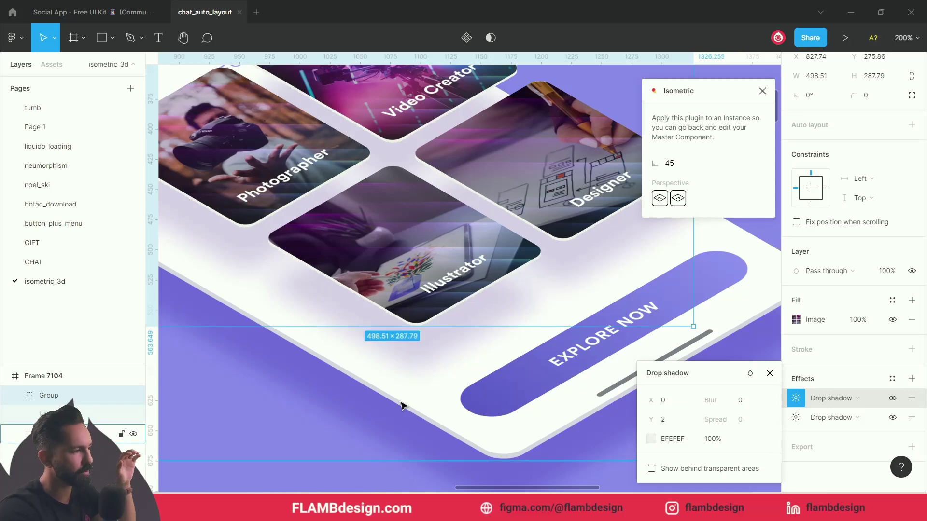
{"action": "left_click", "coordinate": [375, 424]}
- Group the floating category cards together with the i.click screen beneath them
{"action": "scroll", "coordinate": [376, 427], "scroll_direction": "up", "scroll_amount": 1}
{"action": "key", "text": "minus"}
{"action": "key", "text": "minus"}
{"action": "key", "text": "minus"}
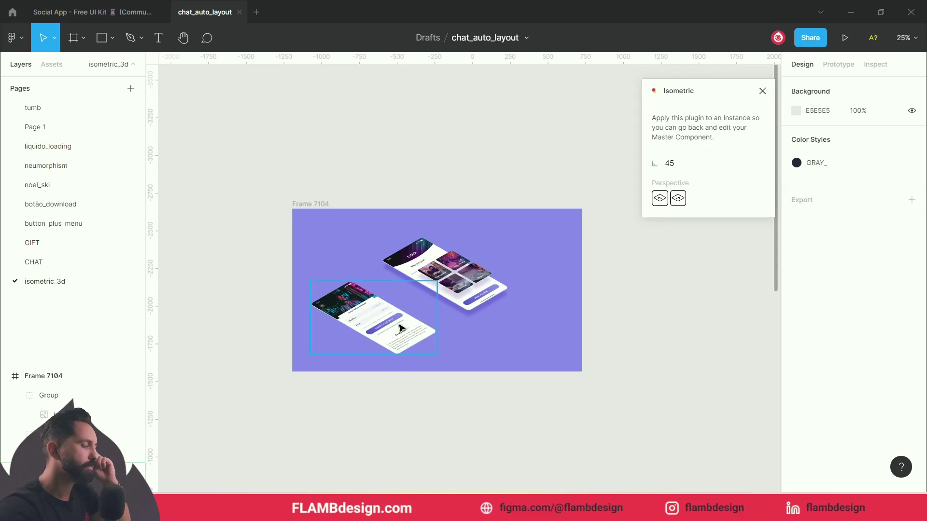
{"action": "left_click", "coordinate": [414, 297]}
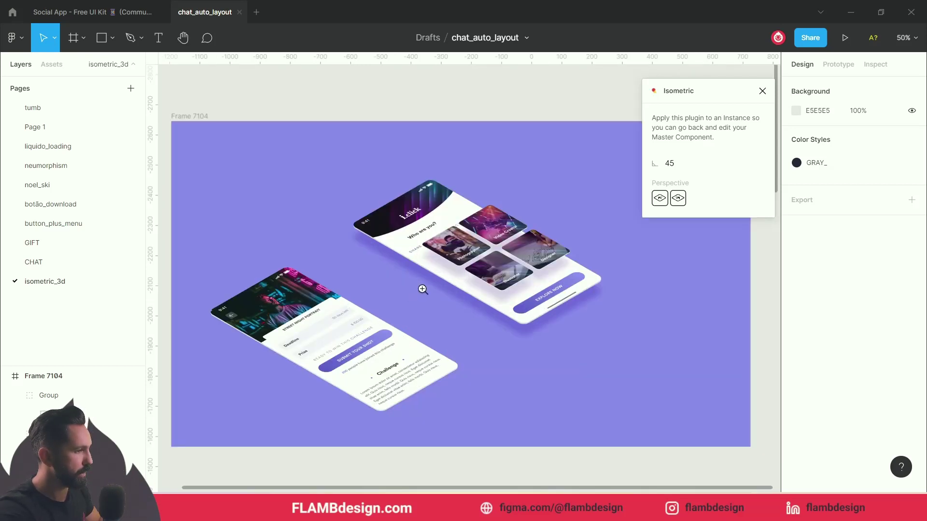
{"action": "left_click", "coordinate": [422, 289]}
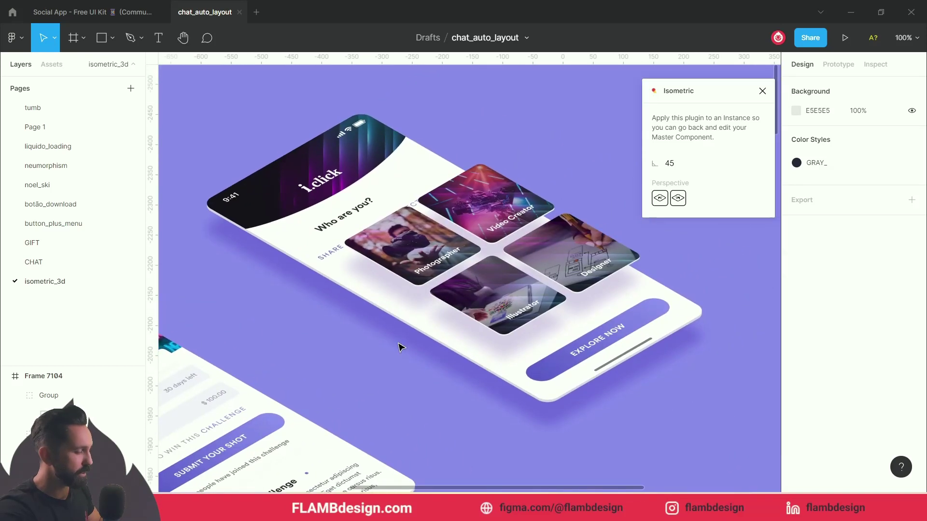
{"action": "key", "text": "minus"}
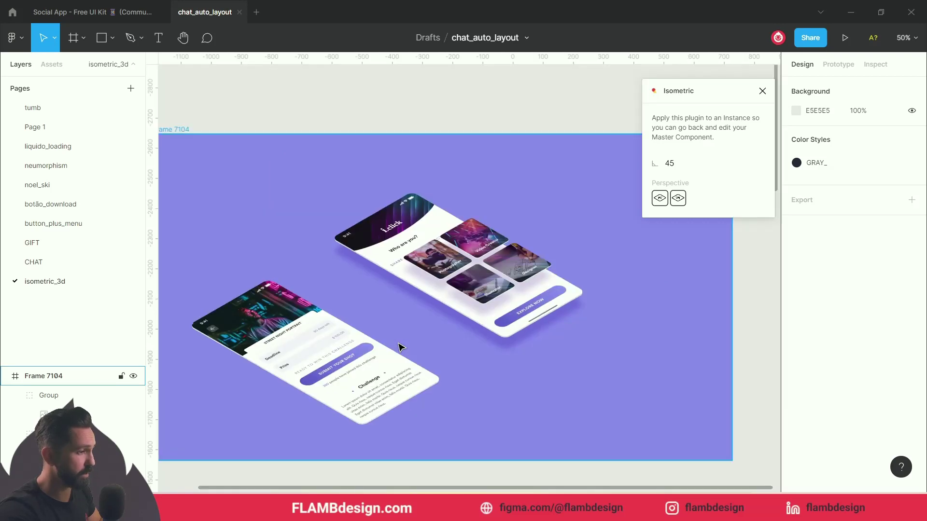
{"action": "left_click", "coordinate": [467, 261]}
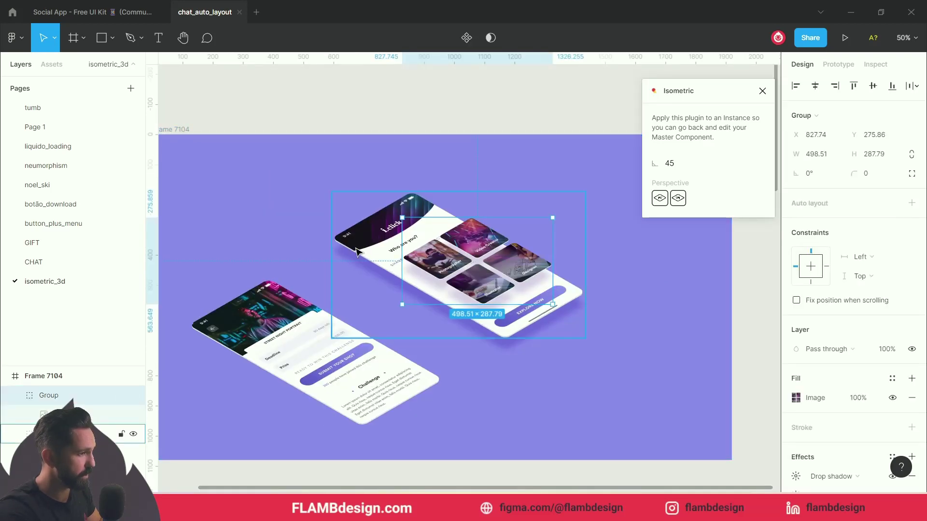
{"action": "left_click", "coordinate": [357, 252], "text": "shift"}
{"action": "key", "text": "ctrl+g"}
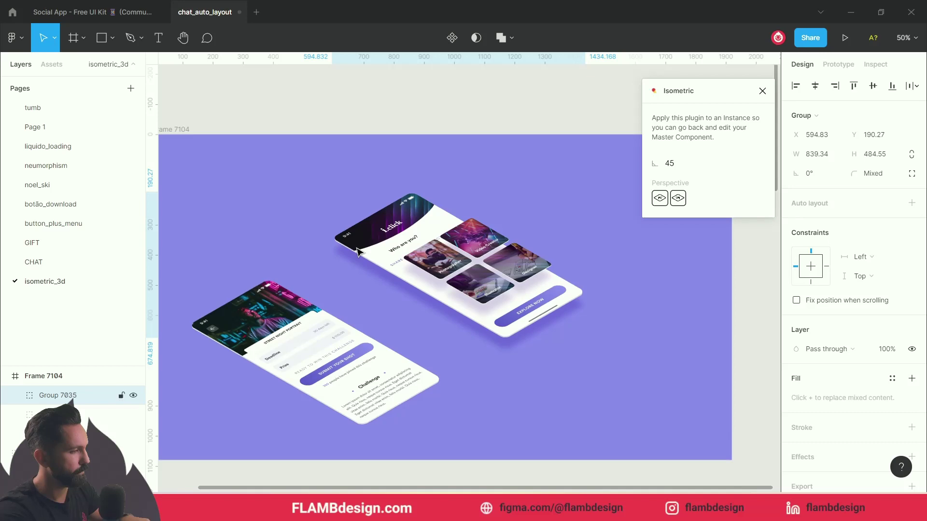
- Move the i.click group down and right in Frame 7104, and the challenge screen up to about X 133, Y 55
{"action": "left_click_drag", "start_coordinate": [550, 297], "coordinate": [566, 338]}
{"action": "left_click_drag", "start_coordinate": [327, 348], "coordinate": [336, 230]}
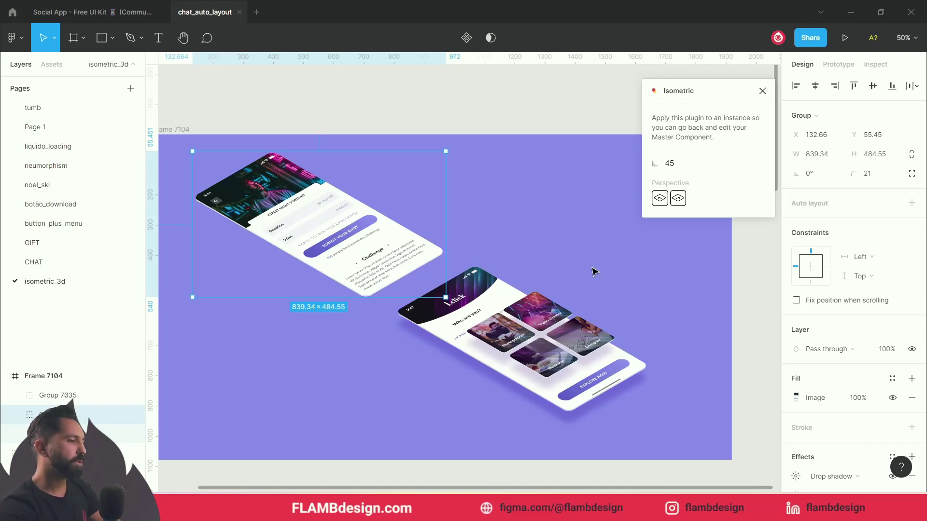
- Move the four-card category list out of the Search screen onto the canvas beside it, at about X -231, Y -547
{"action": "scroll", "coordinate": [595, 271], "scroll_direction": "down", "scroll_amount": 10}
{"action": "scroll", "coordinate": [414, 244], "scroll_direction": "right", "scroll_amount": 5}
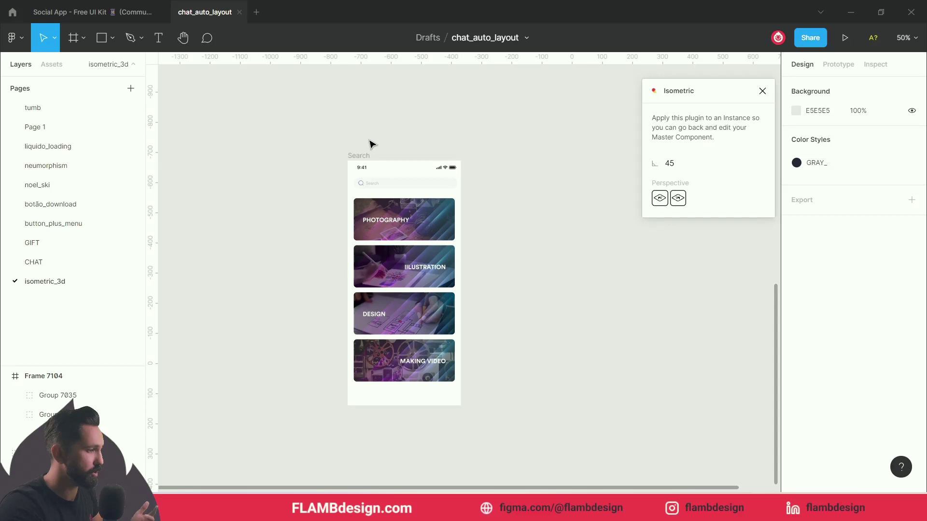
{"action": "left_click_drag", "start_coordinate": [325, 216], "coordinate": [398, 212]}
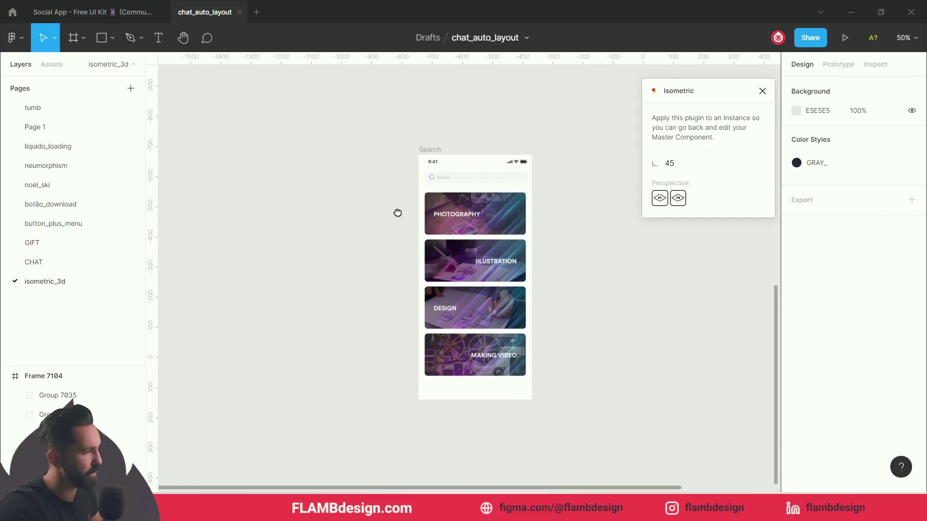
{"action": "left_click", "coordinate": [467, 233]}
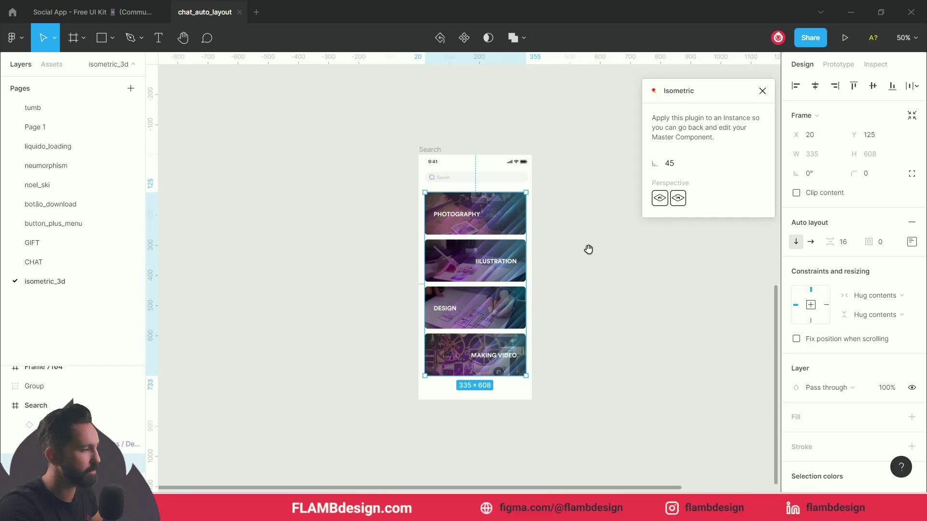
{"action": "left_click_drag", "start_coordinate": [590, 250], "coordinate": [457, 240]}
{"action": "left_click_drag", "start_coordinate": [386, 213], "coordinate": [535, 216]}
- Copy the emptied Search screen as a PNG and paste it onto the canvas as an image
{"action": "left_click", "coordinate": [333, 144]}
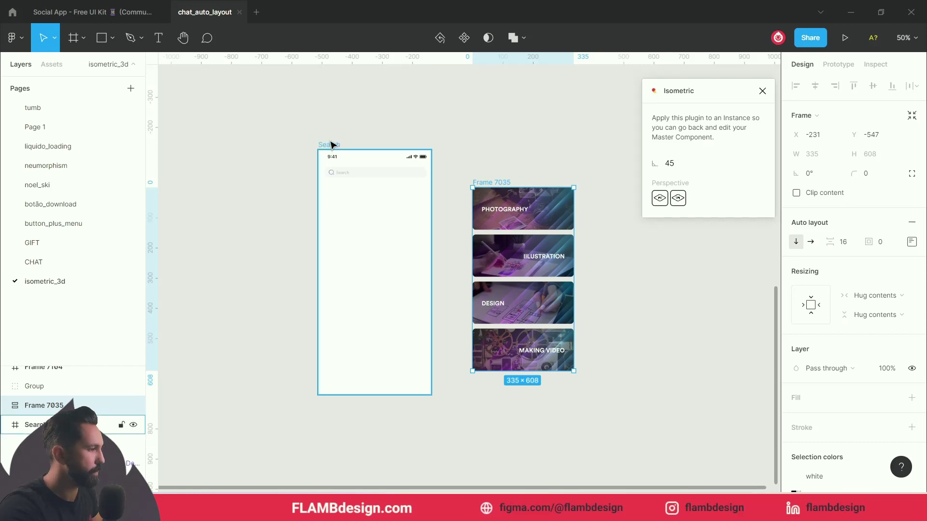
{"action": "key", "text": "ctrl+shift+c"}
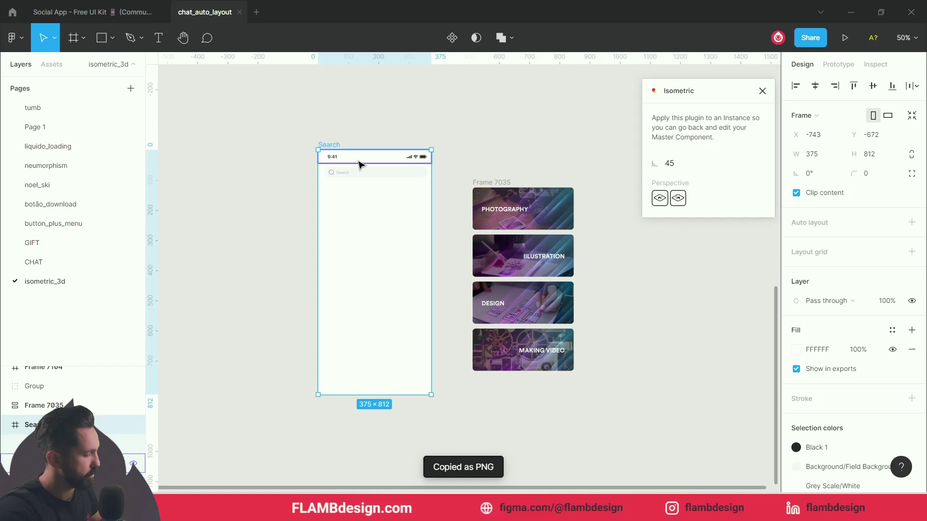
{"action": "left_click", "coordinate": [275, 180]}
{"action": "scroll", "coordinate": [329, 188], "scroll_direction": "left", "scroll_amount": 5}
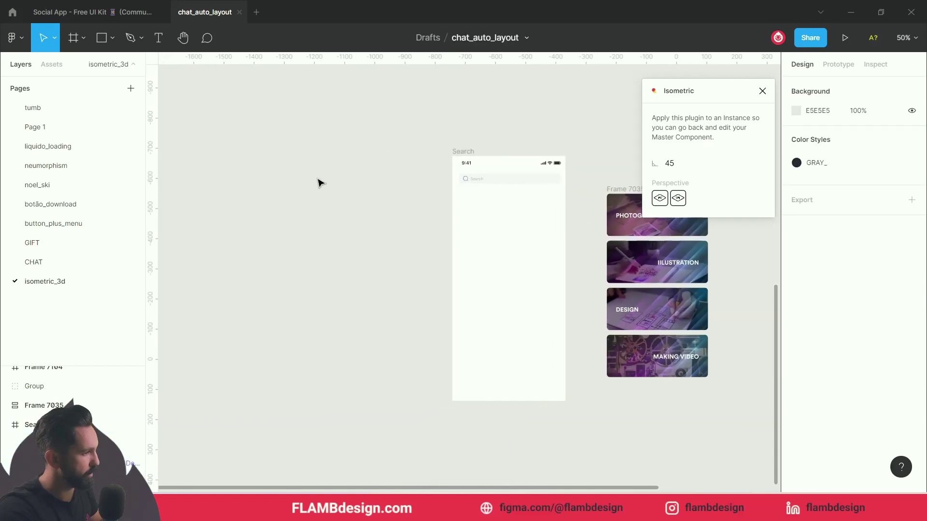
{"action": "key", "text": "ctrl+v"}
- Set the pasted Search image's width to 375 and move it beside the original screen, at about X -1315, Y -994
{"action": "left_click", "coordinate": [815, 136]}
{"action": "type", "text": "375"}
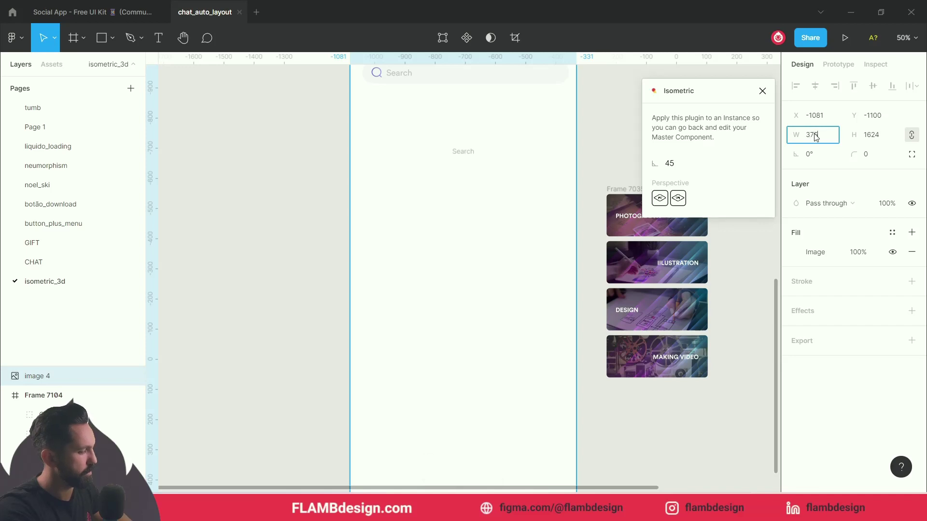
{"action": "key", "text": "Return"}
{"action": "left_click_drag", "start_coordinate": [418, 127], "coordinate": [349, 192]}
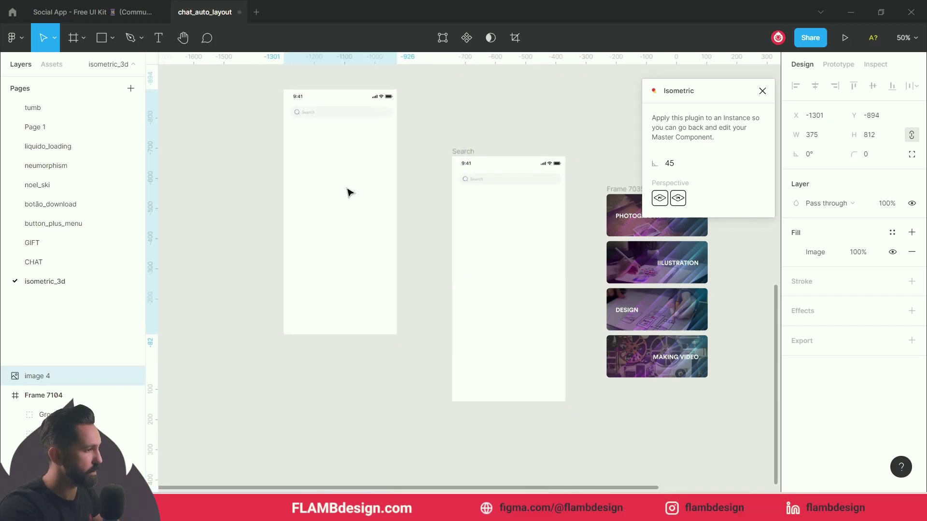
{"action": "left_click_drag", "start_coordinate": [345, 140], "coordinate": [343, 111]}
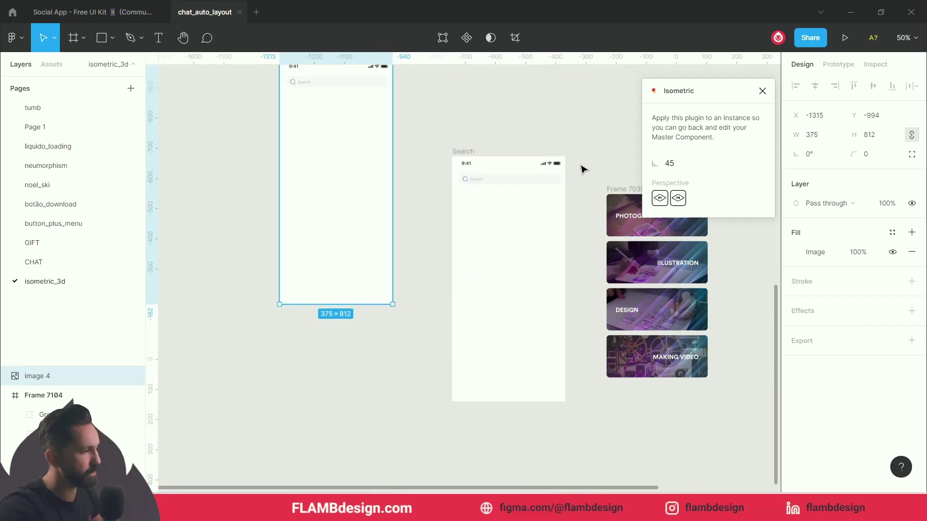
- Copy the four-card list Frame 7035 as a PNG, paste it onto the canvas above the originals and scale it to about 334 × 606
{"action": "left_click", "coordinate": [611, 189]}
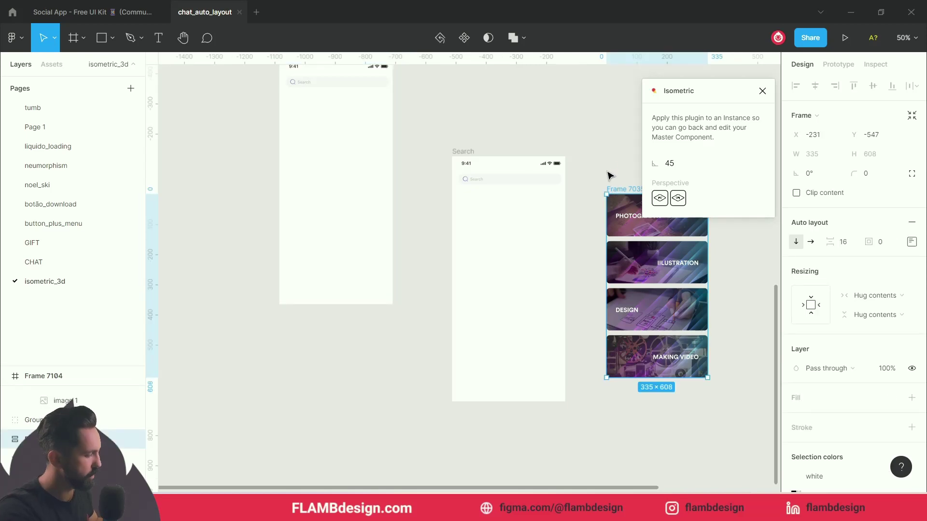
{"action": "key", "text": "ctrl+shift+c"}
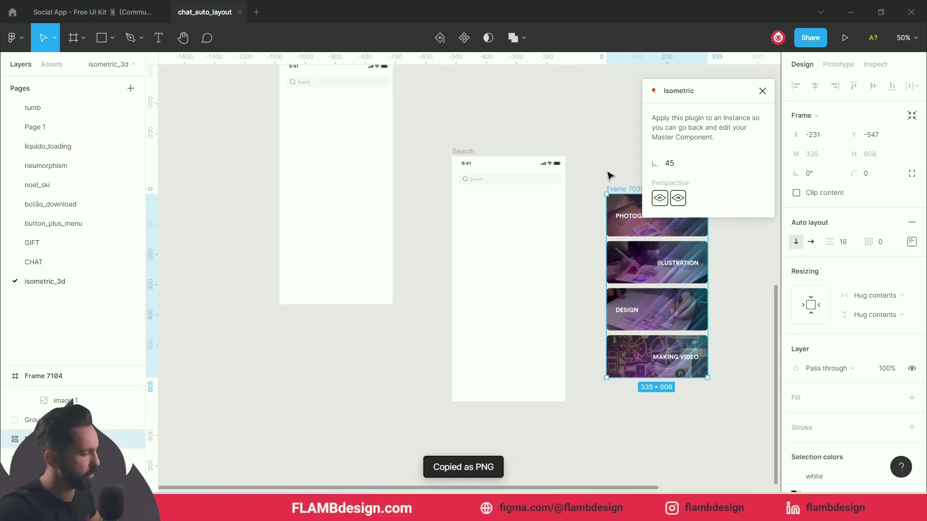
{"action": "scroll", "coordinate": [600, 173], "scroll_direction": "right", "scroll_amount": 3}
{"action": "scroll", "coordinate": [599, 173], "scroll_direction": "up", "scroll_amount": 3}
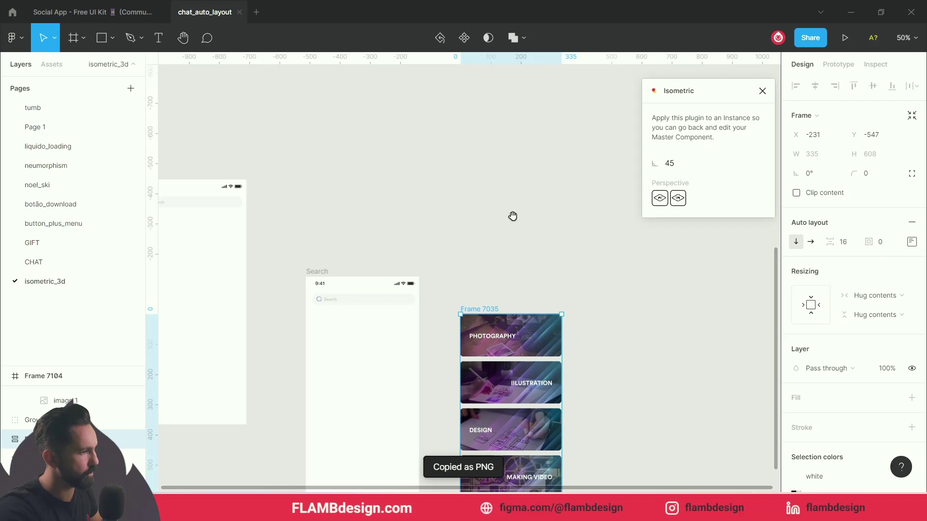
{"action": "left_click", "coordinate": [511, 221]}
{"action": "key", "text": "ctrl+v"}
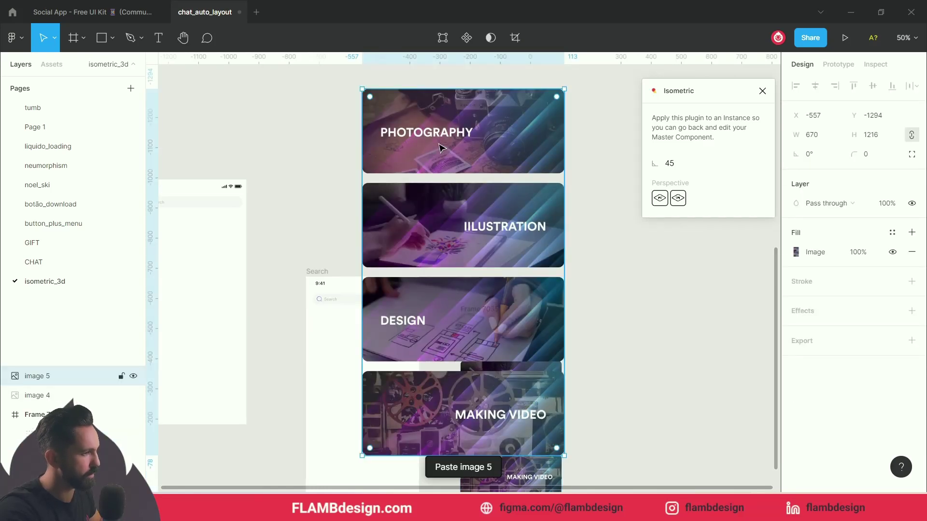
{"action": "left_click_drag", "start_coordinate": [362, 89], "coordinate": [496, 266]}
{"action": "left_click_drag", "start_coordinate": [564, 268], "coordinate": [411, 116]}
- Move the Search image up to about X -1369, Y -1456, and the card list image beside it at about X -790, Y -1388
{"action": "scroll", "coordinate": [334, 354], "scroll_direction": "up", "scroll_amount": 4}
{"action": "scroll", "coordinate": [334, 353], "scroll_direction": "left", "scroll_amount": 4}
{"action": "left_click_drag", "start_coordinate": [334, 354], "coordinate": [317, 214]}
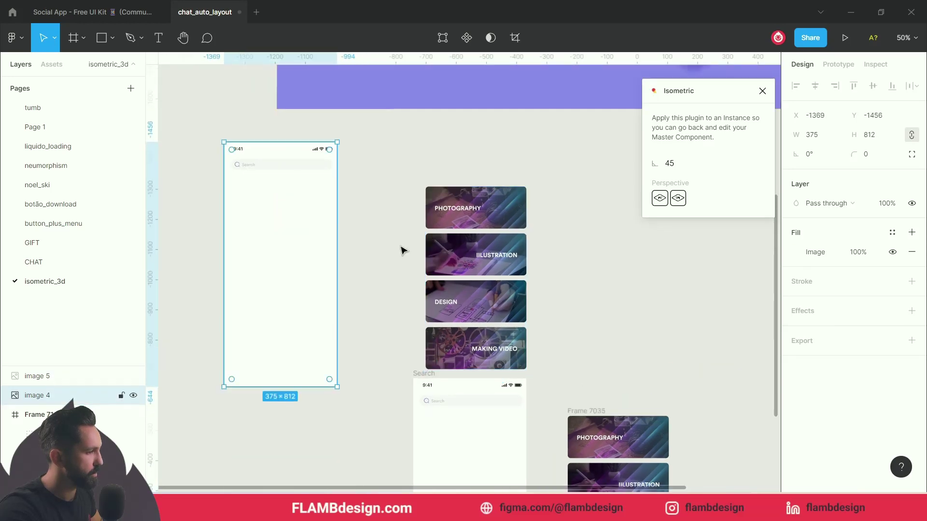
{"action": "left_click_drag", "start_coordinate": [434, 251], "coordinate": [408, 226]}
- Round the Search image's corners to a radius of 18 and apply the first Isometric plugin perspective at 45 degrees to it
{"action": "left_click", "coordinate": [296, 227]}
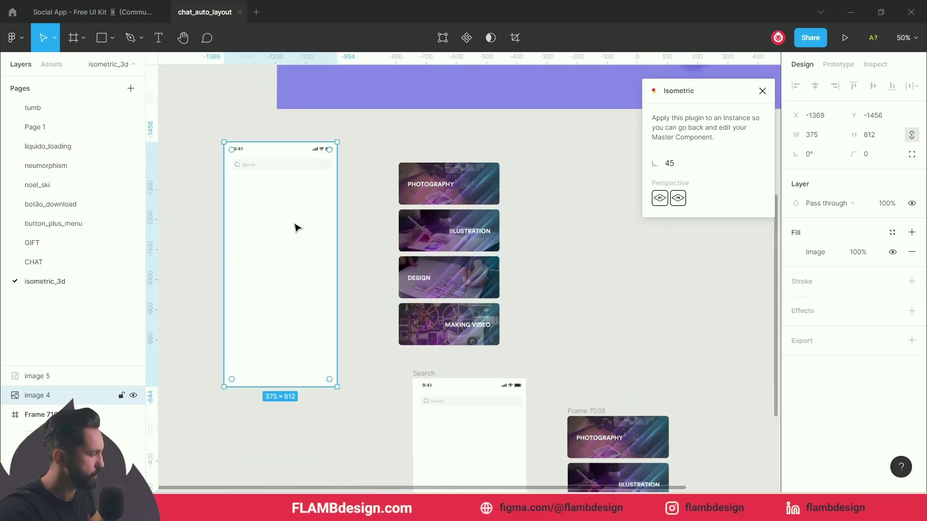
{"action": "left_click", "coordinate": [299, 190]}
{"action": "left_click_drag", "start_coordinate": [372, 102], "coordinate": [366, 109]}
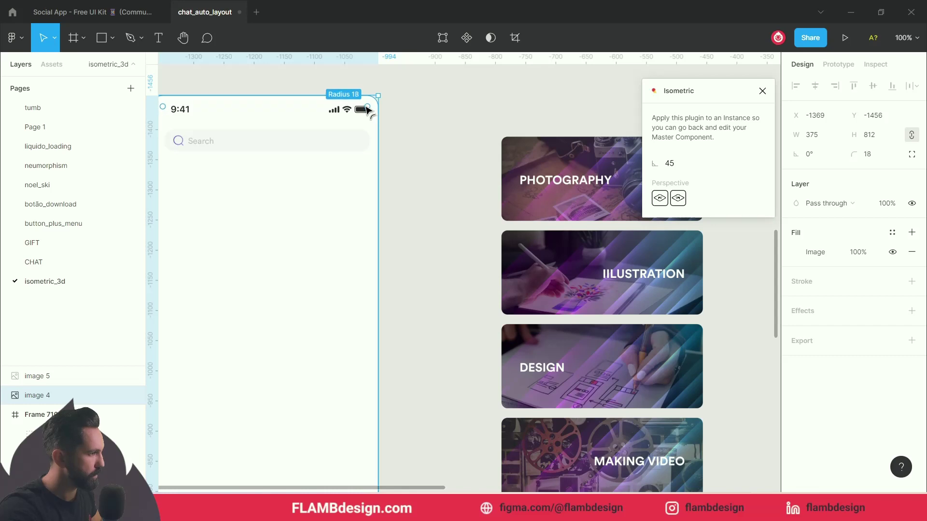
{"action": "left_click", "coordinate": [430, 137]}
{"action": "key", "text": "minus"}
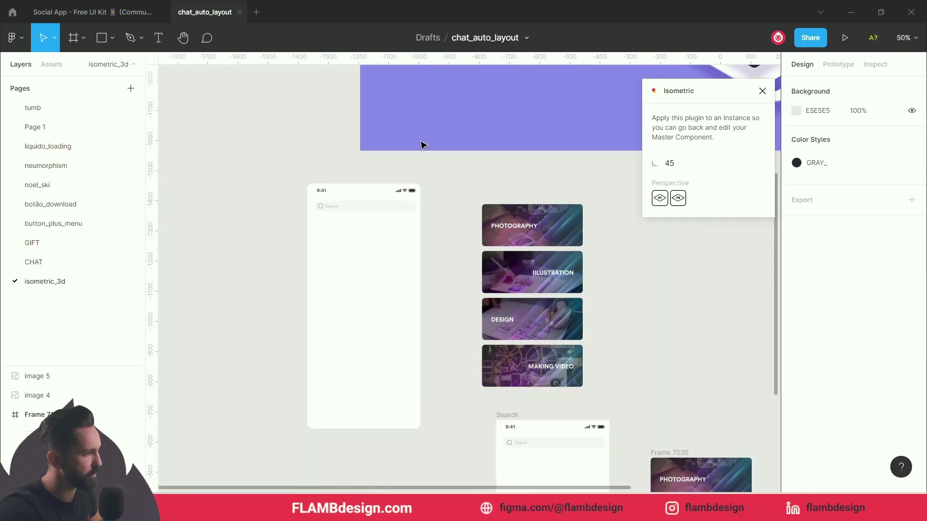
{"action": "left_click", "coordinate": [404, 257]}
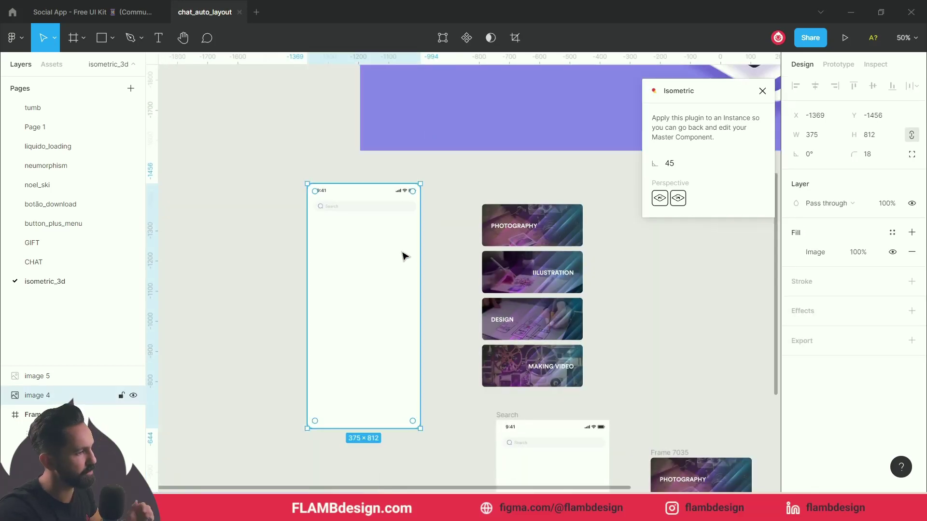
{"action": "left_click", "coordinate": [658, 199]}
- Try the first isometric perspective on a duplicate of the whole card list image, and delete that duplicate
{"action": "left_click", "coordinate": [521, 288]}
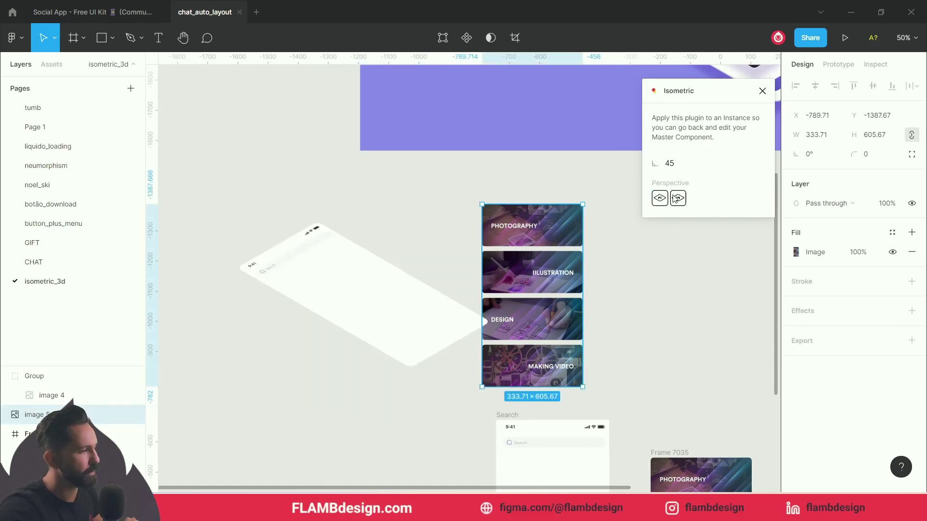
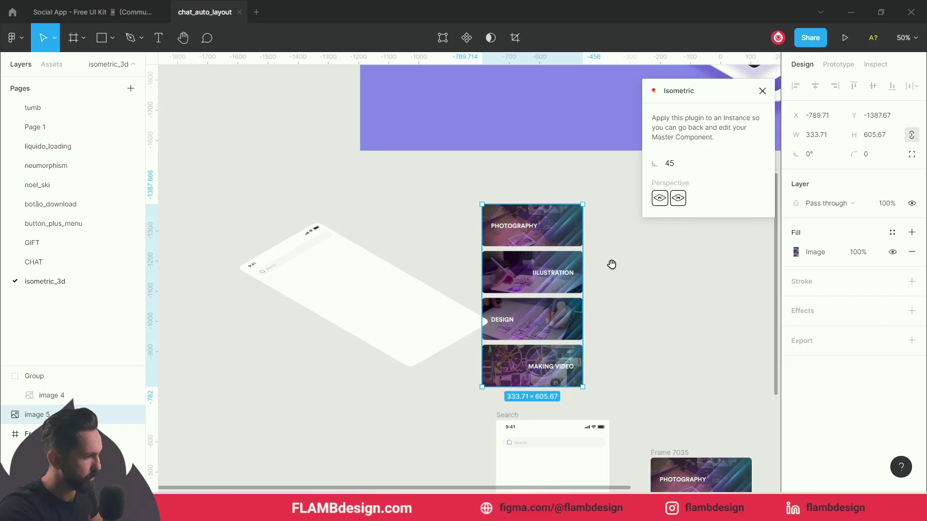
{"action": "left_click_drag", "start_coordinate": [612, 264], "coordinate": [501, 272]}
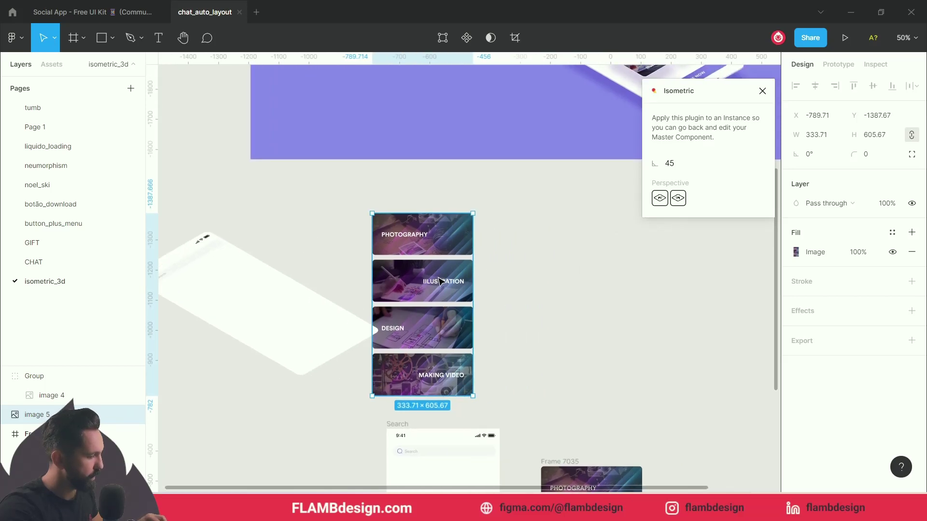
{"action": "left_click_drag", "start_coordinate": [439, 281], "coordinate": [571, 281]}
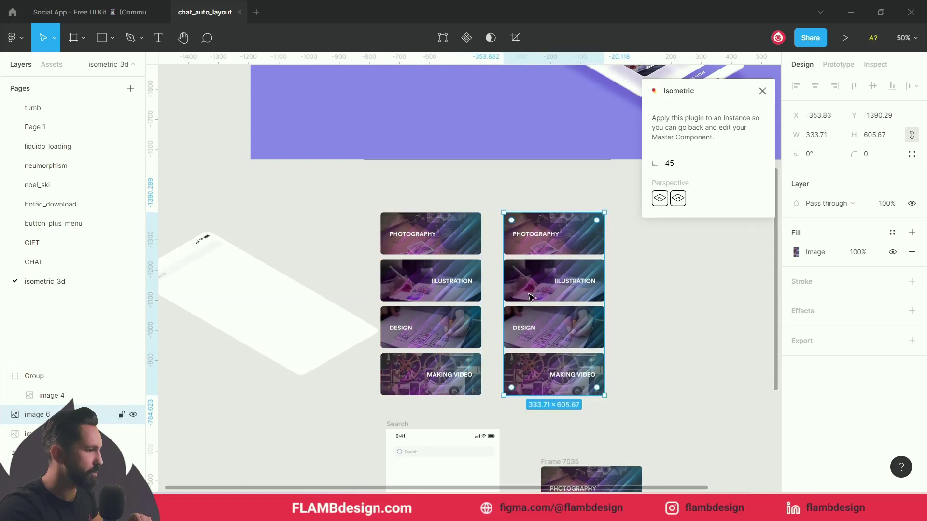
{"action": "left_click", "coordinate": [656, 201]}
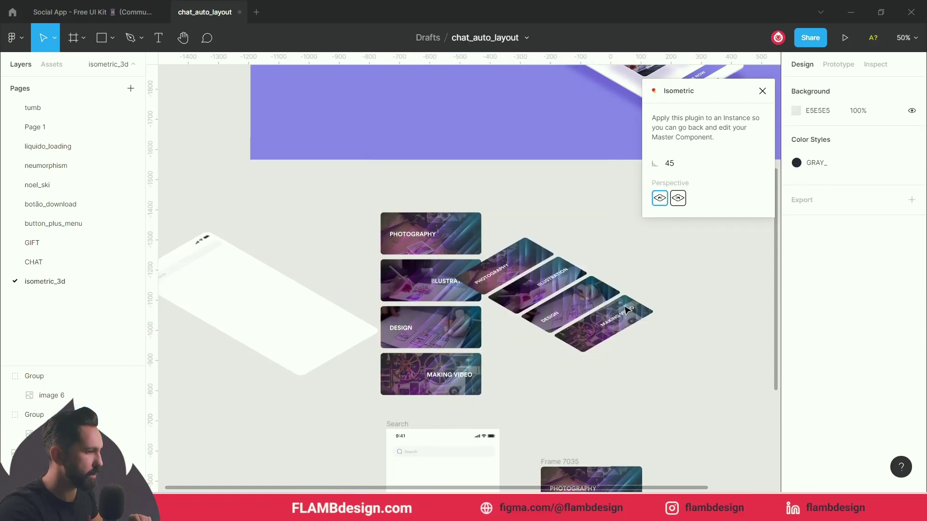
{"action": "left_click", "coordinate": [604, 330]}
{"action": "key", "text": "Delete"}
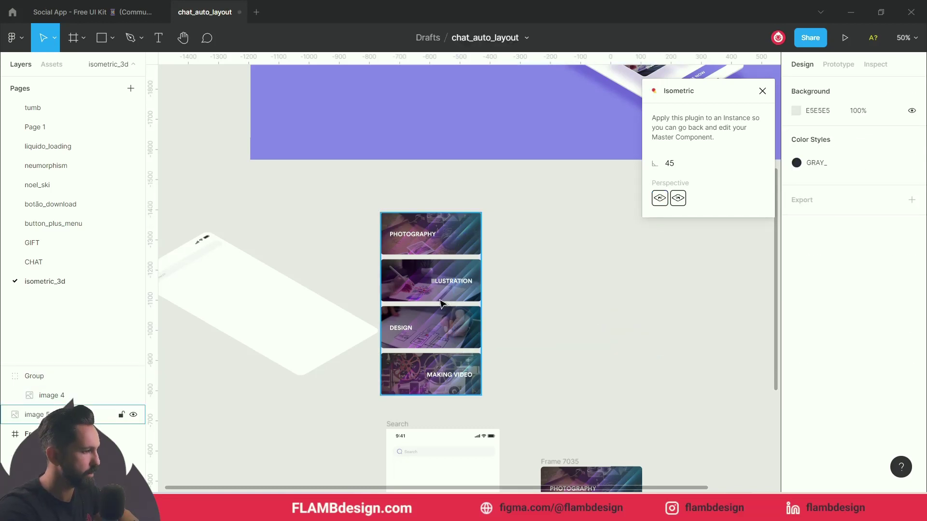
- Duplicate the card list image three times in an evenly spaced row beside the original
{"action": "left_click", "coordinate": [440, 303]}
{"action": "left_click_drag", "start_coordinate": [428, 288], "coordinate": [543, 293]}
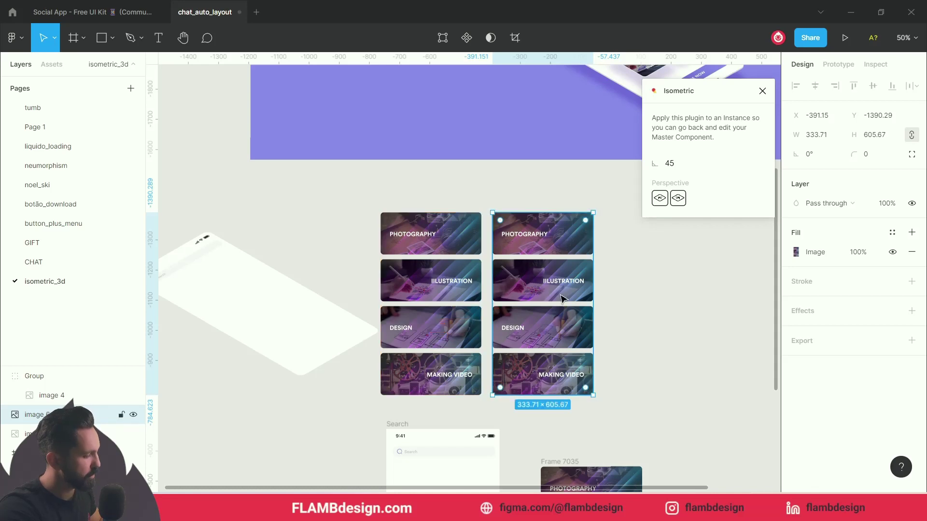
{"action": "left_click_drag", "start_coordinate": [629, 283], "coordinate": [554, 285]}
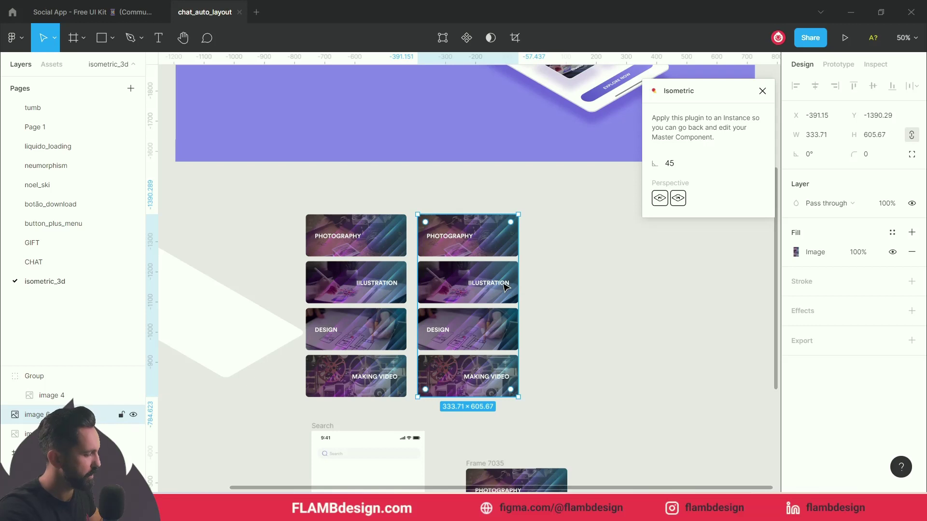
{"action": "key", "text": "ctrl+d"}
{"action": "key", "text": "ctrl+d"}
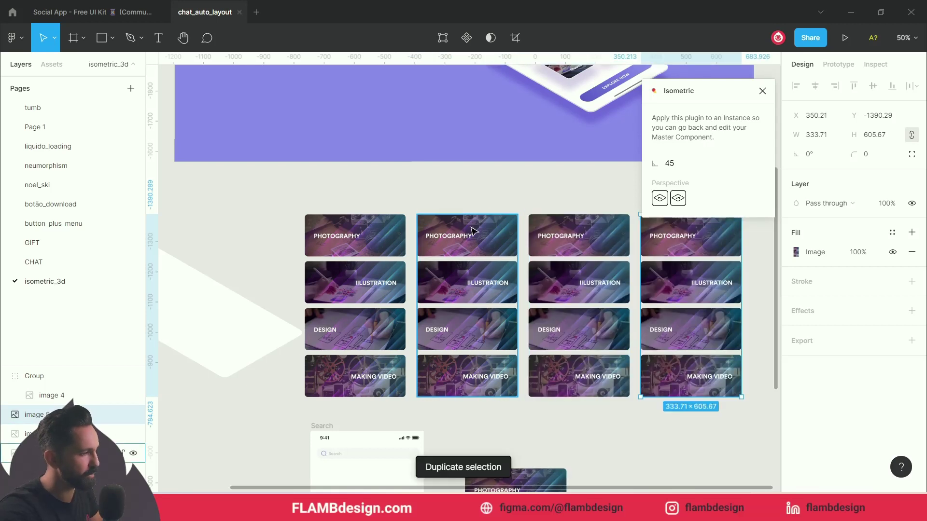
- Crop the first card list image to the Photography card and the second to the Illustration card
{"action": "scroll", "coordinate": [477, 242], "scroll_direction": "right", "scroll_amount": 2}
{"action": "left_click", "coordinate": [357, 239]}
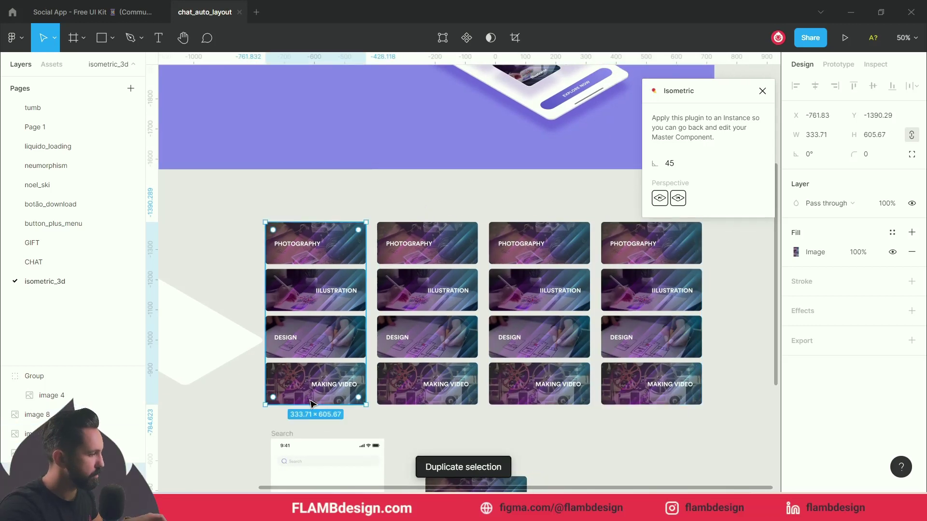
{"action": "left_click_drag", "start_coordinate": [310, 404], "coordinate": [331, 265]}
{"action": "left_click", "coordinate": [431, 259]}
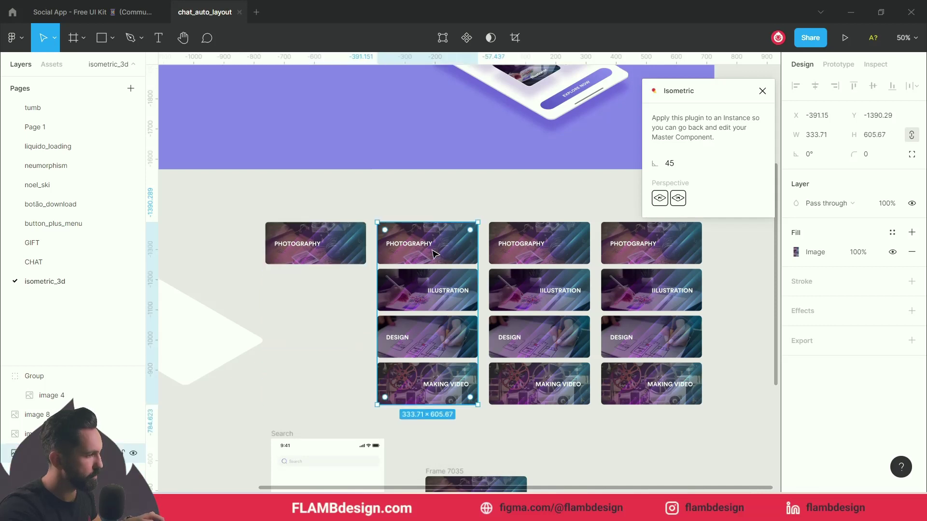
{"action": "left_click_drag", "start_coordinate": [442, 221], "coordinate": [447, 264]}
{"action": "left_click_drag", "start_coordinate": [436, 407], "coordinate": [442, 316]}
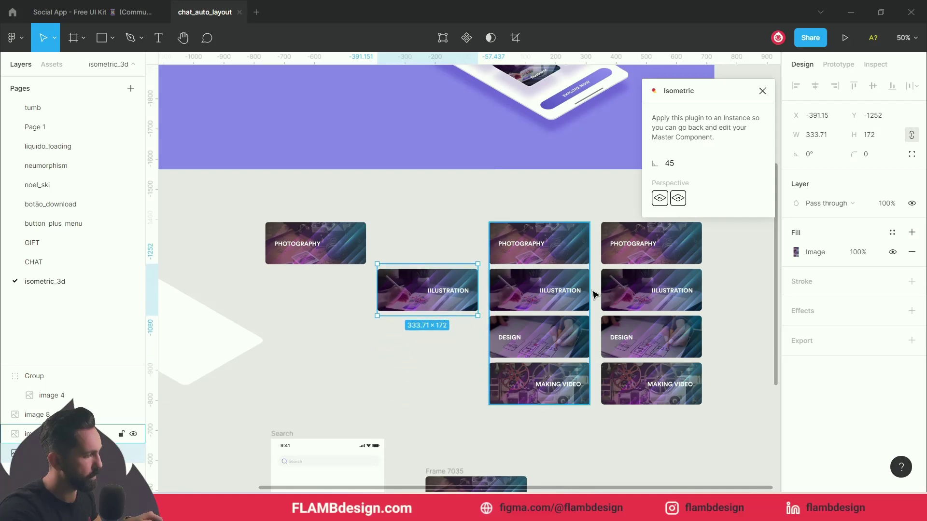
- Crop the third card list image to the Design card and the fourth to Making Video, and trim the Illustration crop to 168 high
{"action": "left_click", "coordinate": [574, 269]}
{"action": "left_click_drag", "start_coordinate": [543, 221], "coordinate": [559, 311]}
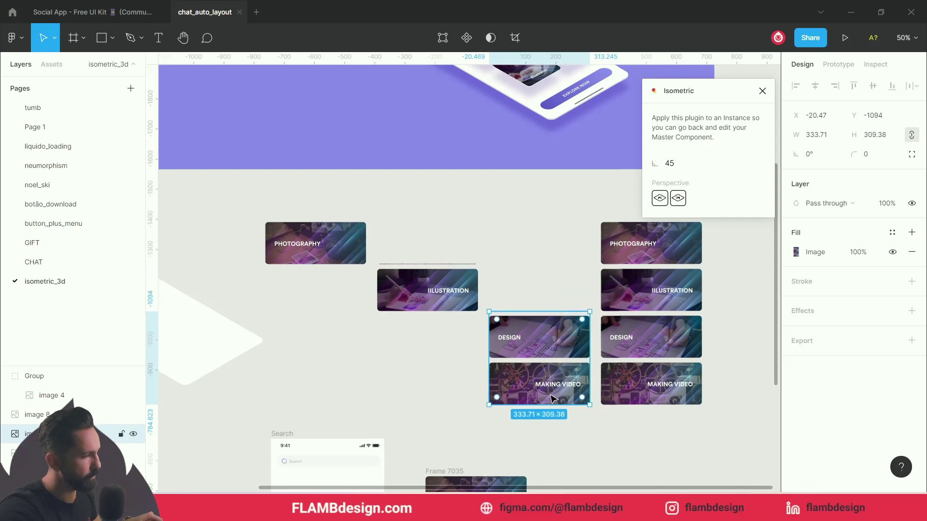
{"action": "left_click_drag", "start_coordinate": [552, 405], "coordinate": [552, 361]}
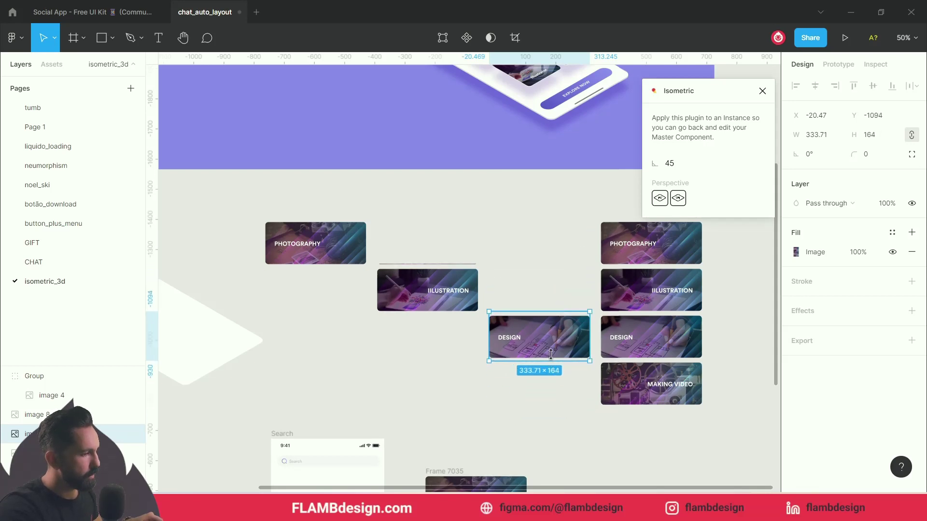
{"action": "left_click", "coordinate": [648, 274]}
{"action": "left_click_drag", "start_coordinate": [636, 223], "coordinate": [636, 352]}
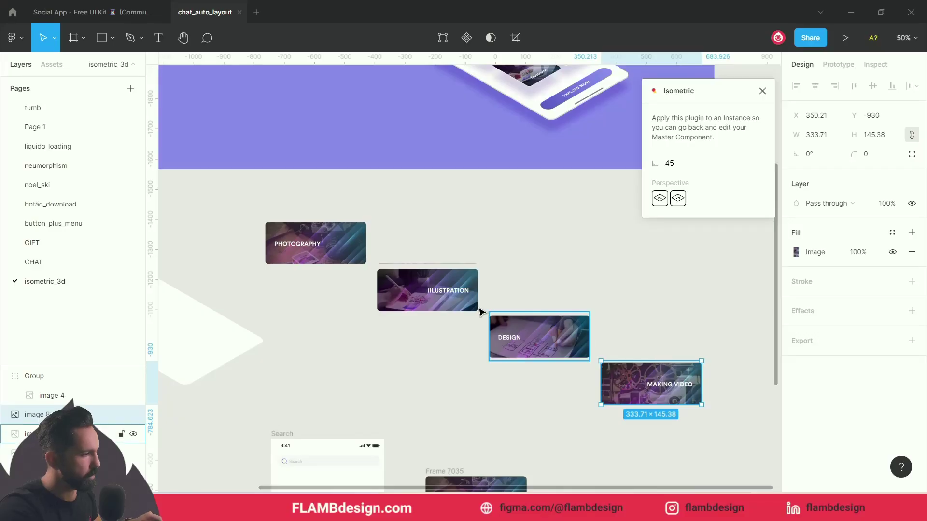
{"action": "left_click", "coordinate": [430, 274]}
{"action": "left_click_drag", "start_coordinate": [433, 261], "coordinate": [438, 263]}
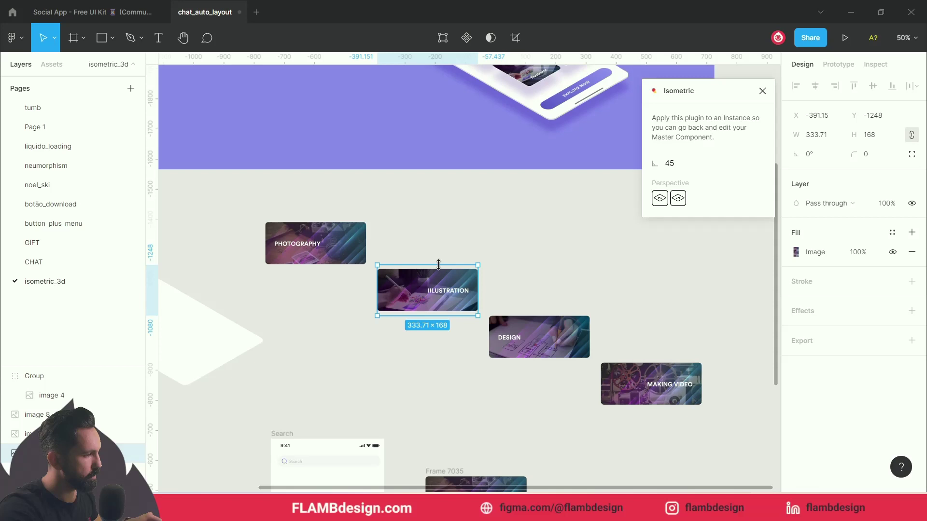
- Align the four cropped card images on their horizontal centres so they stack in one column
{"action": "left_click", "coordinate": [354, 255], "text": "shift"}
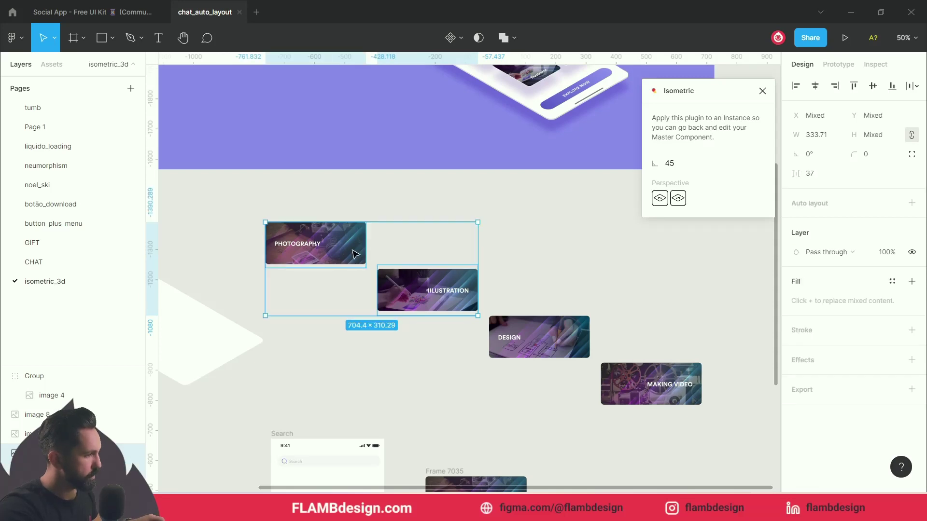
{"action": "left_click", "coordinate": [606, 366], "text": "shift"}
{"action": "left_click", "coordinate": [564, 346], "text": "shift"}
{"action": "left_click", "coordinate": [715, 296]}
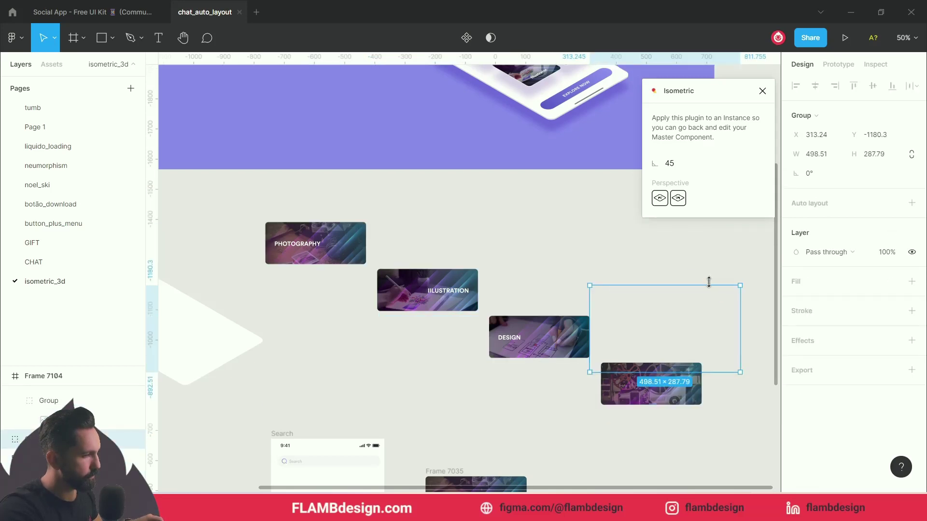
{"action": "left_click", "coordinate": [649, 261]}
{"action": "left_click_drag", "start_coordinate": [341, 201], "coordinate": [697, 408]}
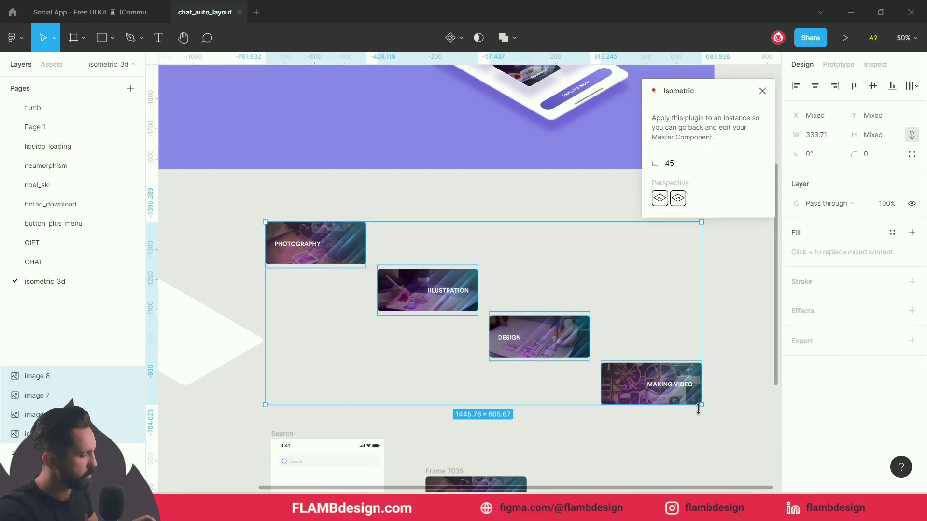
{"action": "key", "text": "alt+h"}
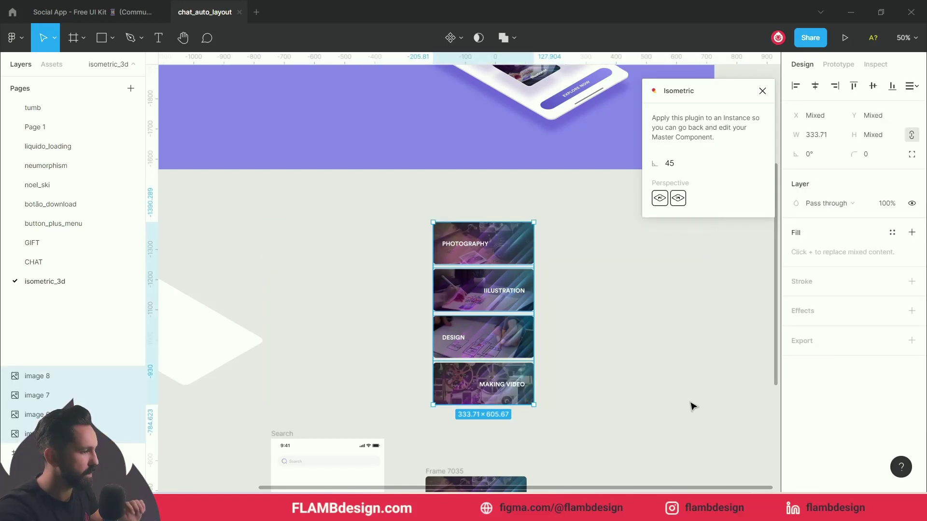
{"action": "left_click", "coordinate": [414, 290]}
{"action": "left_click", "coordinate": [502, 250]}
{"action": "left_click", "coordinate": [500, 293]}
{"action": "left_click", "coordinate": [499, 333]}
{"action": "left_click", "coordinate": [513, 399]}
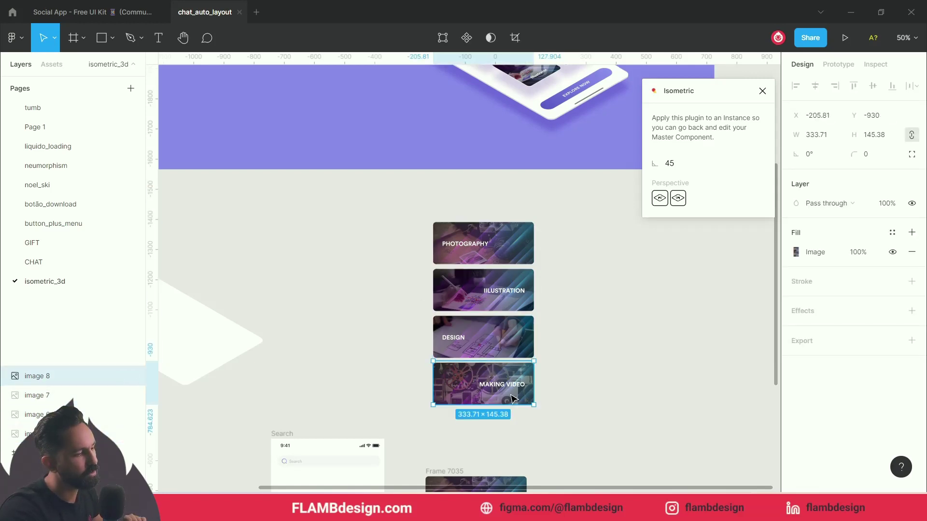
{"action": "left_click", "coordinate": [584, 309]}
- Apply the first Isometric perspective at 45 to the Photography, Illustration, Design and Making Video card images, one at a time
{"action": "left_click", "coordinate": [449, 241]}
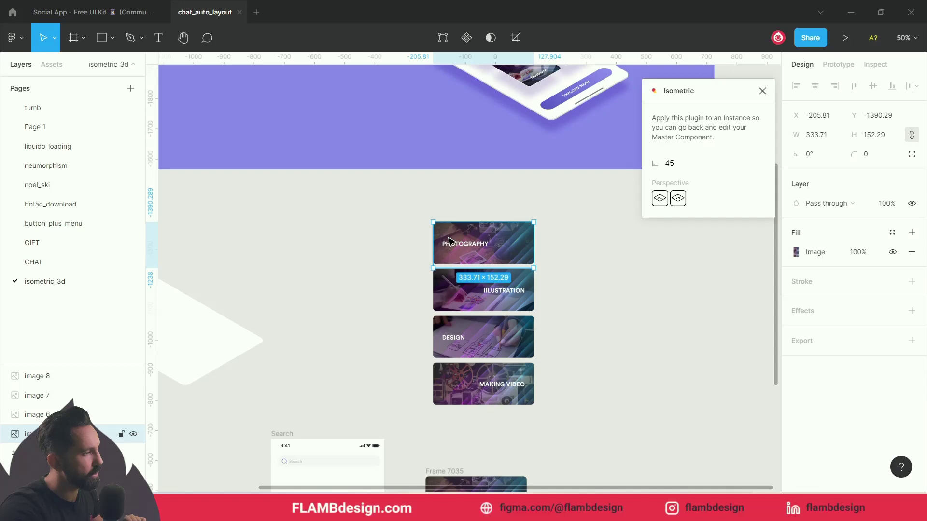
{"action": "left_click", "coordinate": [660, 198]}
{"action": "left_click", "coordinate": [495, 280]}
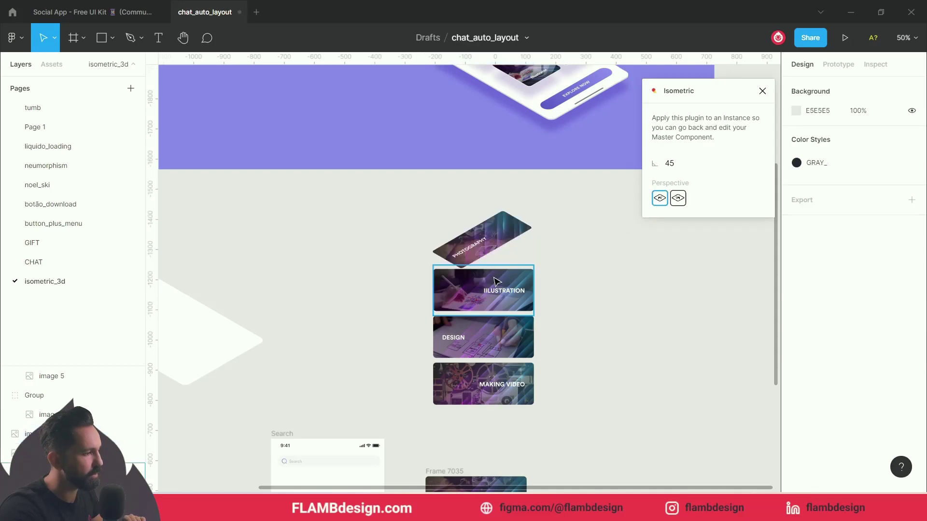
{"action": "left_click", "coordinate": [659, 201]}
{"action": "left_click", "coordinate": [475, 347]}
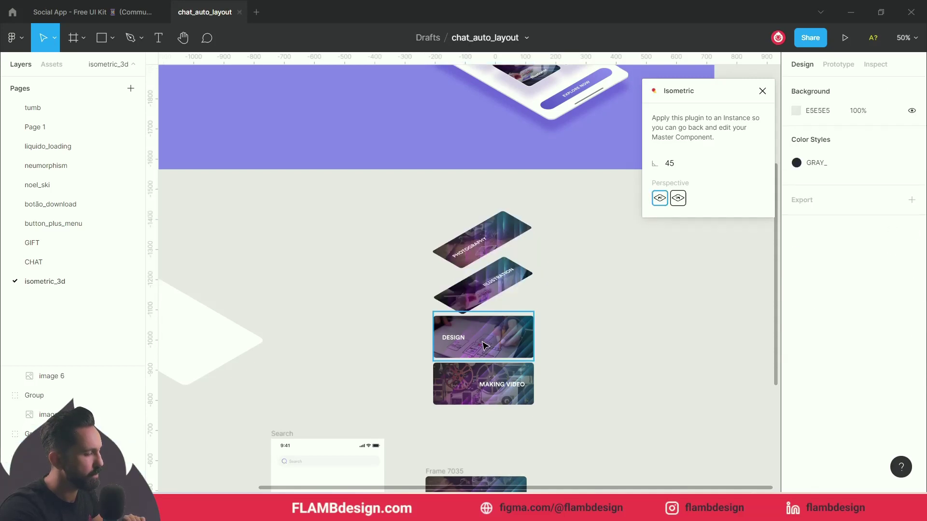
{"action": "left_click", "coordinate": [661, 203]}
{"action": "left_click", "coordinate": [476, 381]}
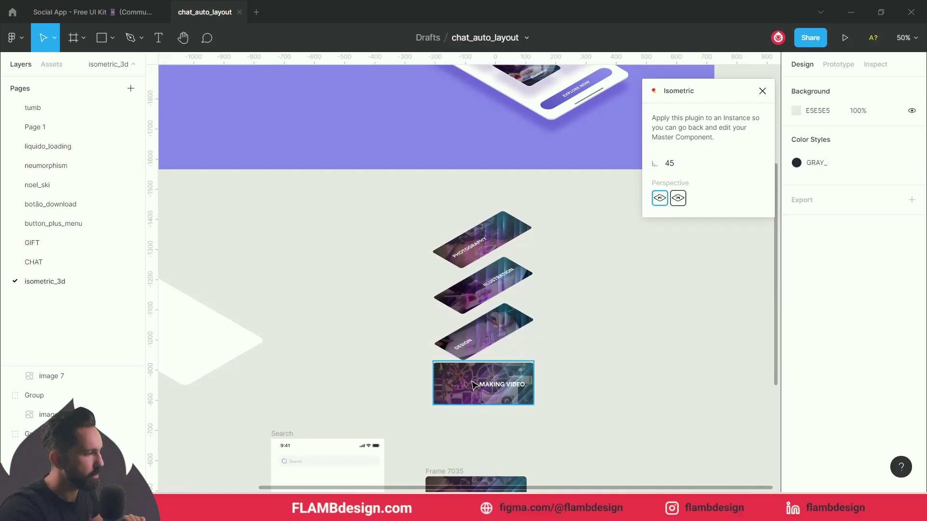
{"action": "left_click", "coordinate": [658, 202]}
- Move the isometric Search screen into the upper right of the purple Frame 7104, at about X 1038, Y 147
{"action": "left_click_drag", "start_coordinate": [390, 308], "coordinate": [482, 305]}
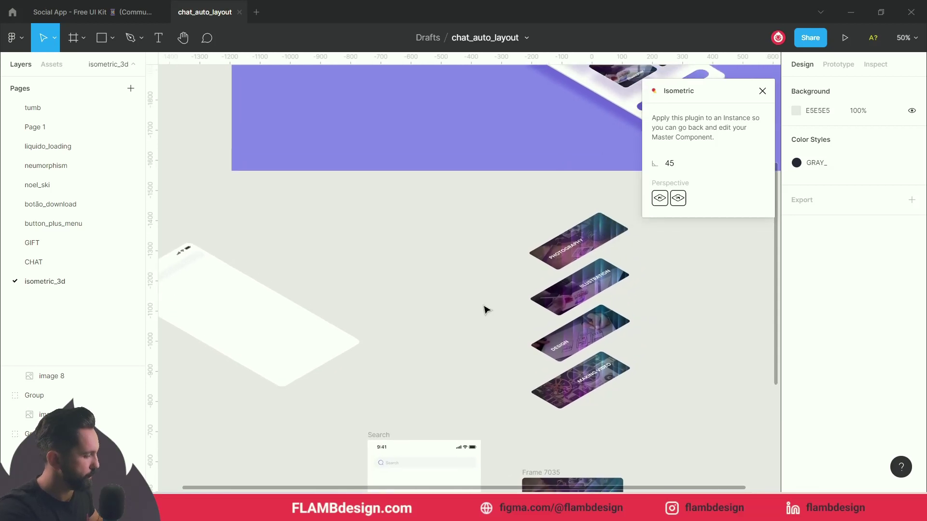
{"action": "scroll", "coordinate": [482, 306], "scroll_direction": "down", "scroll_amount": 5, "text": "ctrl"}
{"action": "left_click_drag", "start_coordinate": [483, 306], "coordinate": [321, 377]}
{"action": "left_click", "coordinate": [237, 342]}
{"action": "left_click_drag", "start_coordinate": [237, 342], "coordinate": [451, 166]}
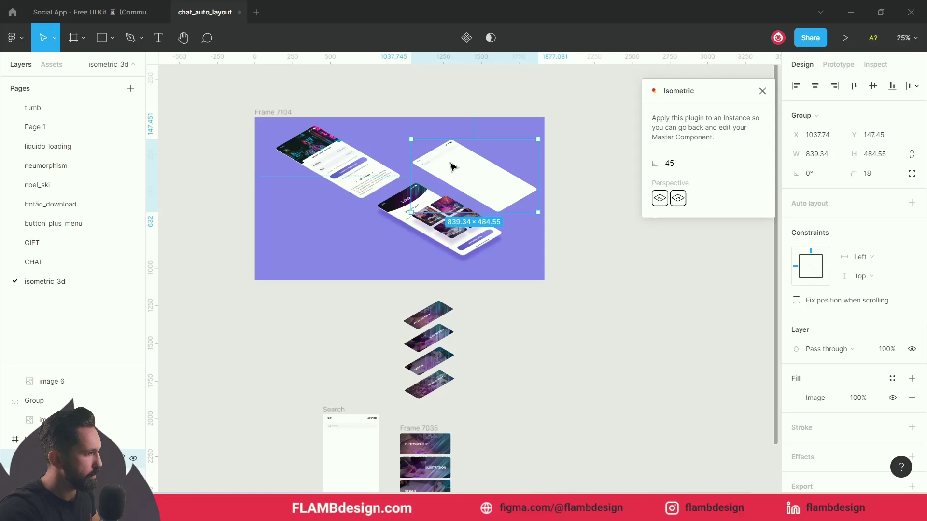
- Shift the two other screens lower in the purple frame and place the four isometric cards just outside its right edge
{"action": "left_click_drag", "start_coordinate": [337, 169], "coordinate": [307, 213]}
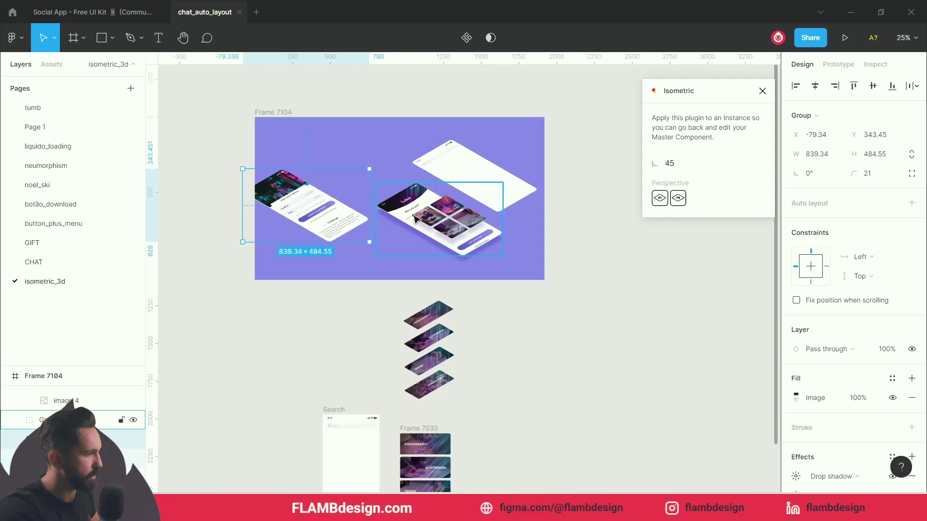
{"action": "left_click_drag", "start_coordinate": [428, 220], "coordinate": [425, 235]}
{"action": "left_click_drag", "start_coordinate": [387, 310], "coordinate": [455, 384]}
{"action": "left_click_drag", "start_coordinate": [449, 317], "coordinate": [603, 135]}
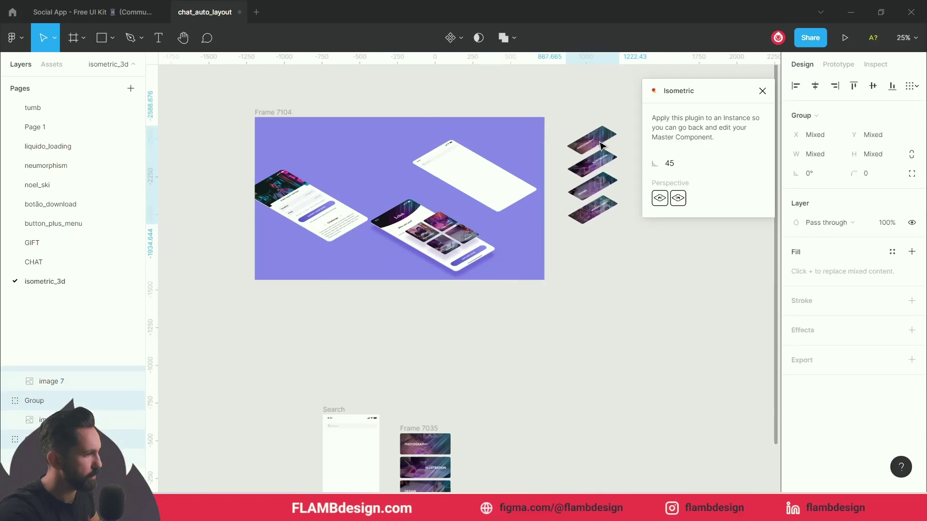
- Copy both drop shadows from the "Who are you?" screen and paste them onto the isometric Search screen
{"action": "scroll", "coordinate": [502, 170], "scroll_direction": "up", "scroll_amount": 5}
{"action": "scroll", "coordinate": [502, 180], "scroll_direction": "down", "scroll_amount": 5}
{"action": "scroll", "coordinate": [502, 180], "scroll_direction": "left", "scroll_amount": 2}
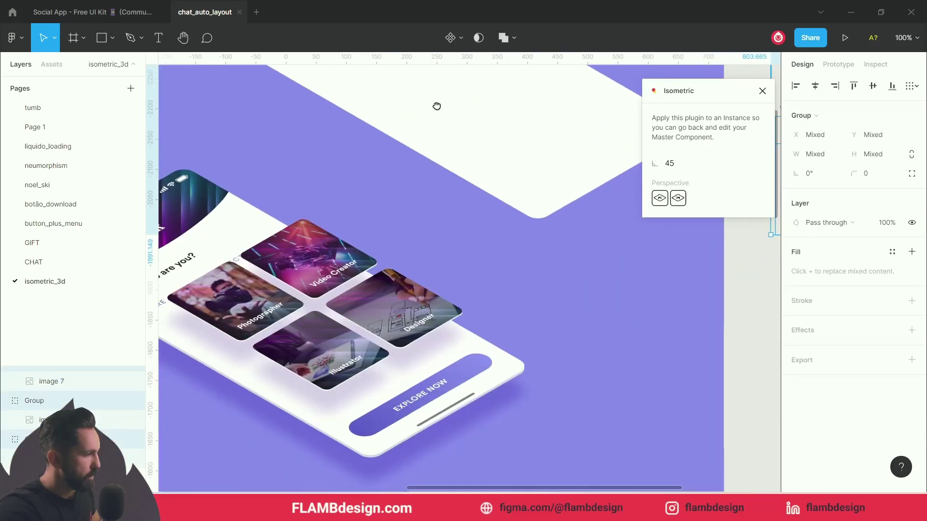
{"action": "left_click", "coordinate": [475, 397]}
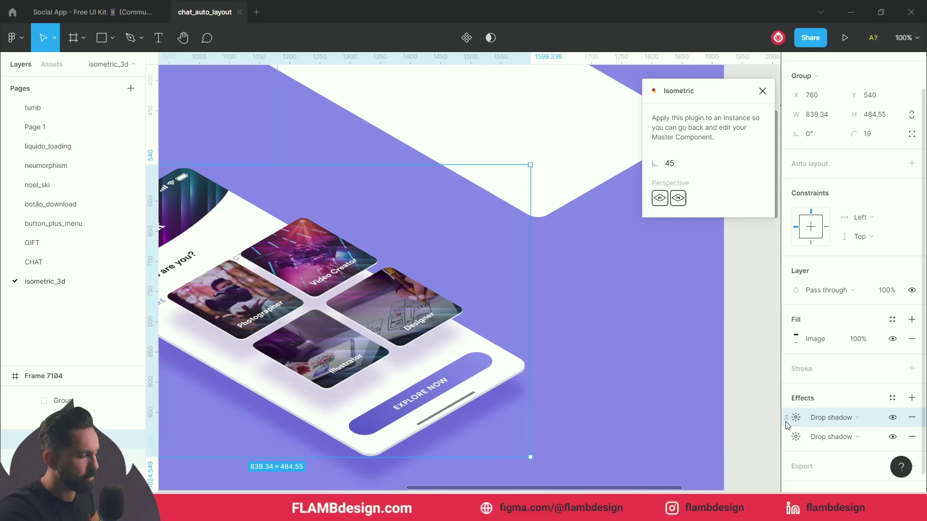
{"action": "left_click", "coordinate": [788, 441], "text": "shift"}
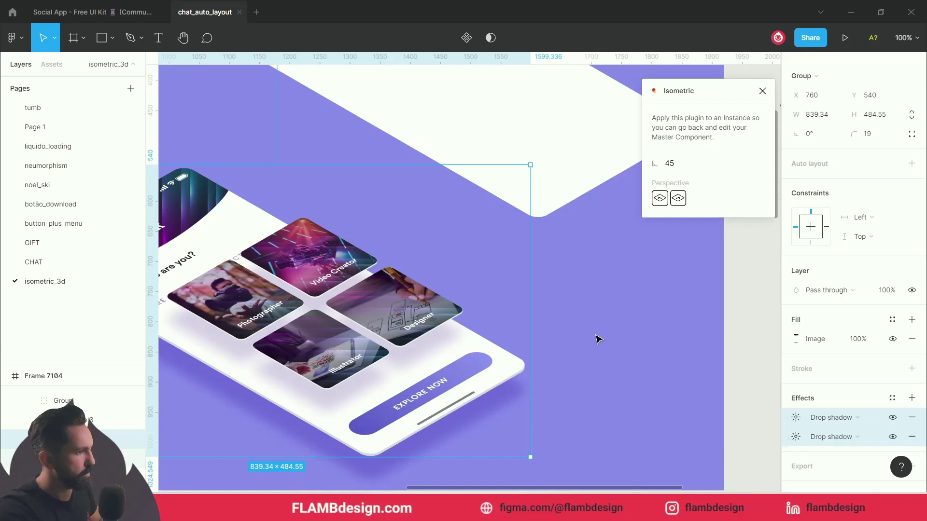
{"action": "scroll", "coordinate": [405, 310], "scroll_direction": "up", "scroll_amount": 3}
{"action": "left_click", "coordinate": [456, 213]}
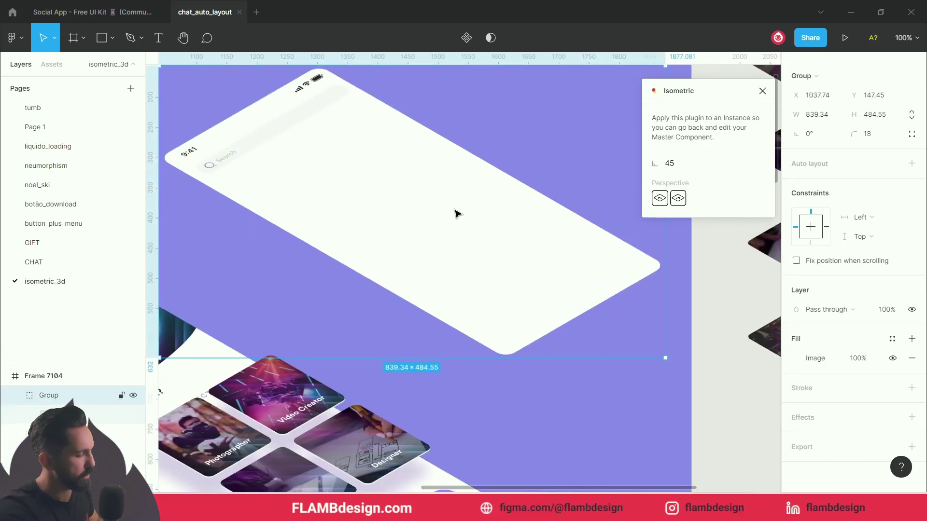
{"action": "key", "text": "ctrl+v"}
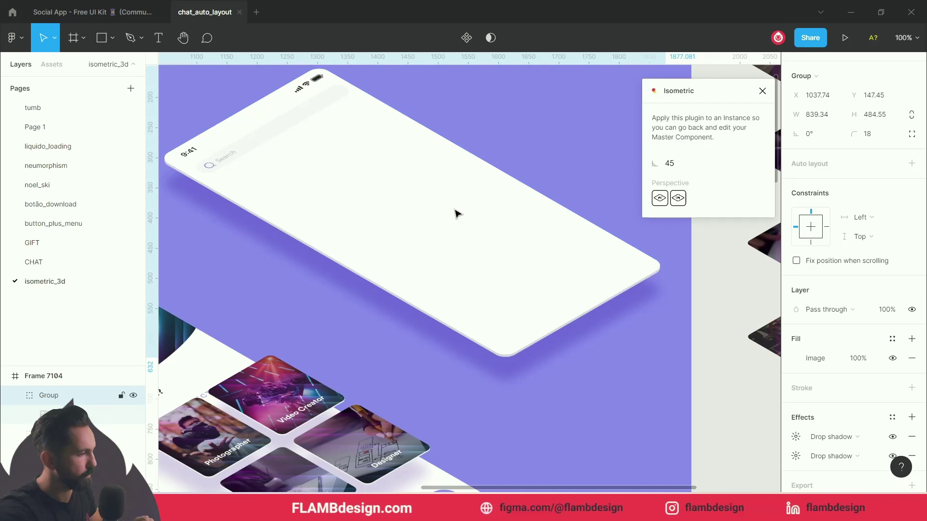
- Copy both drop shadows from the floating profile cards on the "Who are you?" screen and paste them onto the four category cards
{"action": "scroll", "coordinate": [456, 213], "scroll_direction": "down", "scroll_amount": 3}
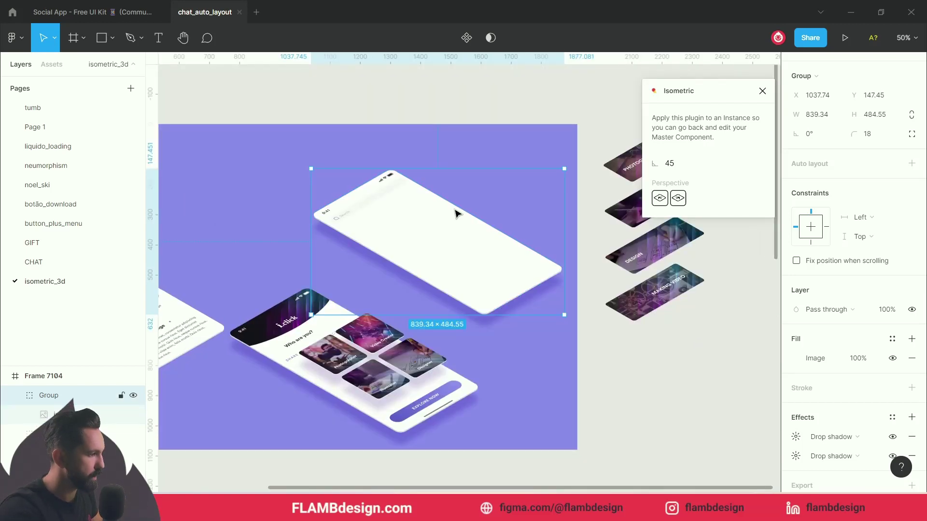
{"action": "left_click", "coordinate": [364, 379]}
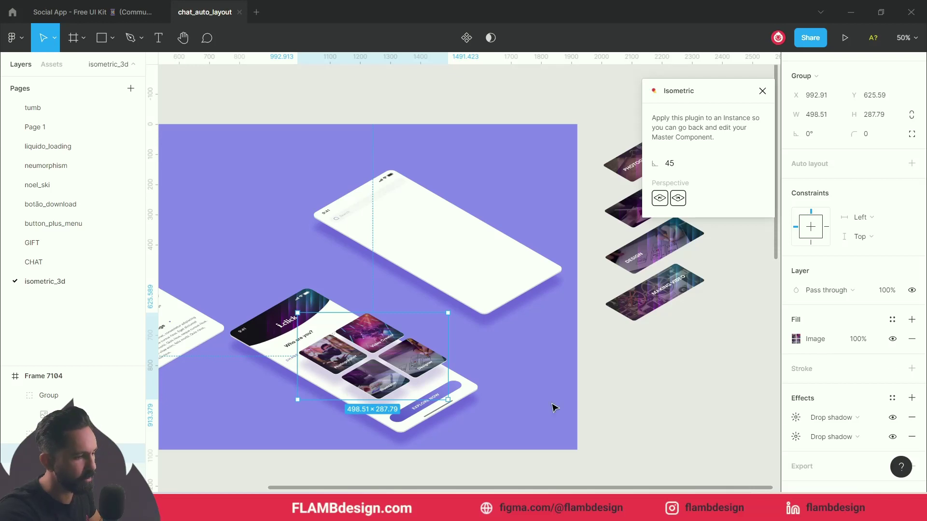
{"action": "right_click", "coordinate": [377, 365]}
{"action": "mouse_move", "coordinate": [418, 183]}
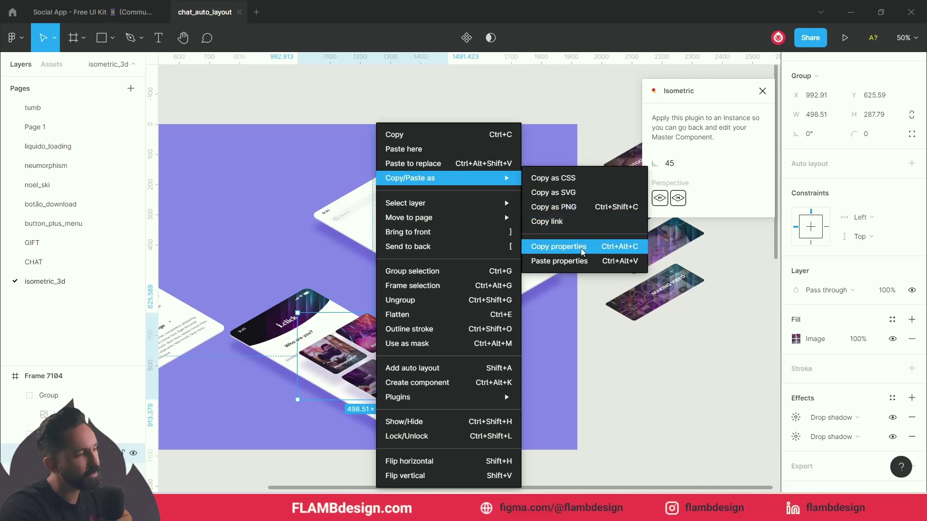
{"action": "left_click", "coordinate": [717, 442]}
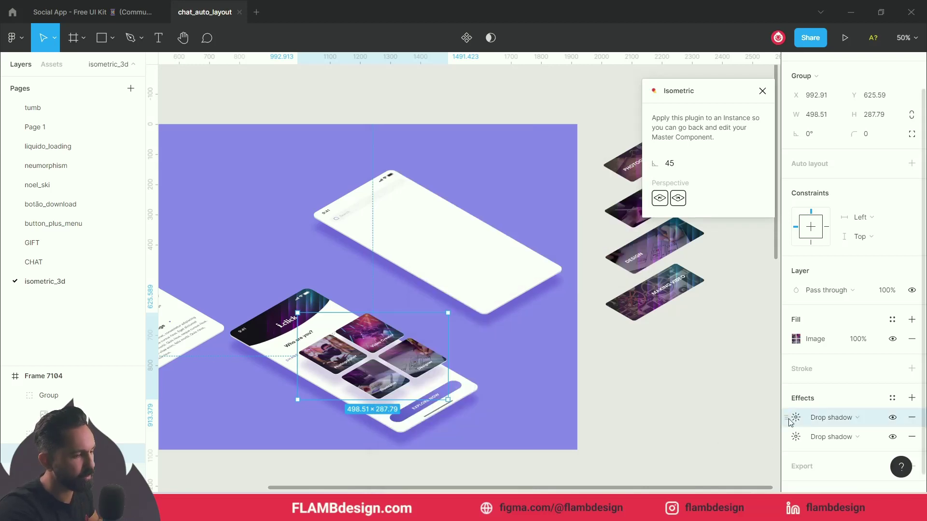
{"action": "left_click", "coordinate": [792, 443], "text": "shift"}
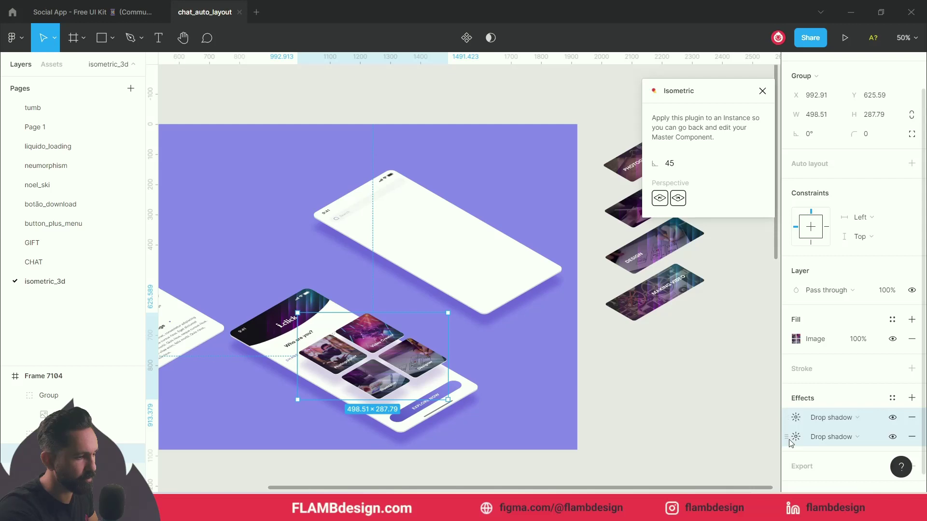
{"action": "left_click_drag", "start_coordinate": [598, 297], "coordinate": [416, 306]}
{"action": "left_click_drag", "start_coordinate": [539, 373], "coordinate": [540, 374]}
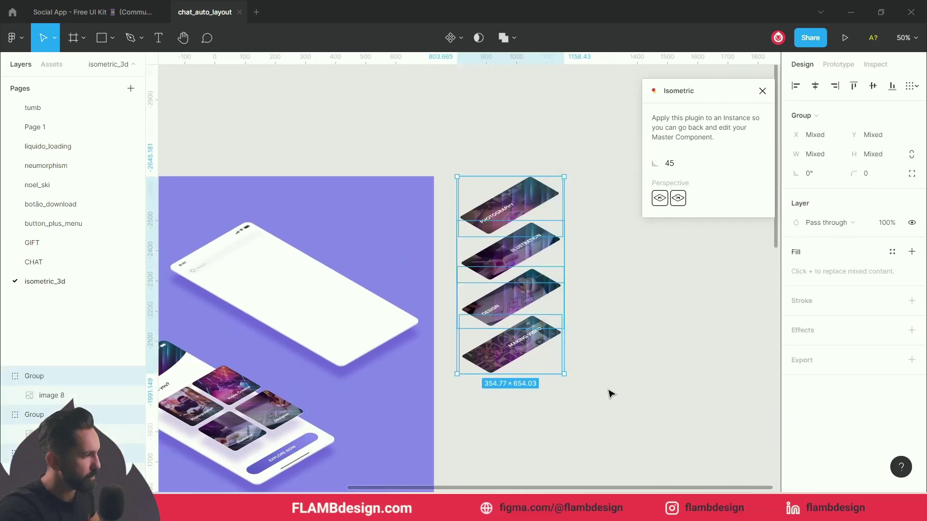
{"action": "key", "text": "ctrl+alt+v"}
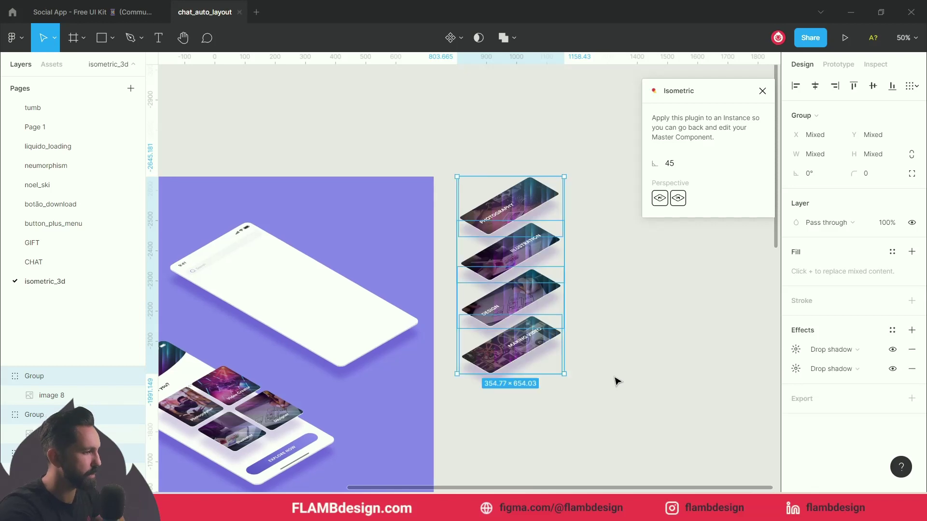
{"action": "left_click", "coordinate": [614, 377]}
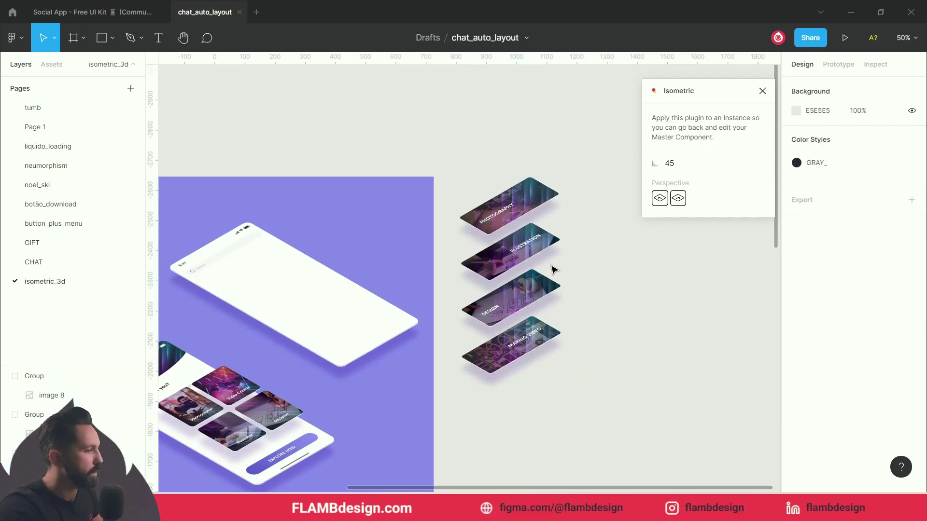
- Place the Photography, Illustration, Design and Making Video cards over the Search screen in descending order
{"action": "left_click_drag", "start_coordinate": [518, 204], "coordinate": [284, 243]}
{"action": "left_click_drag", "start_coordinate": [494, 258], "coordinate": [321, 275]}
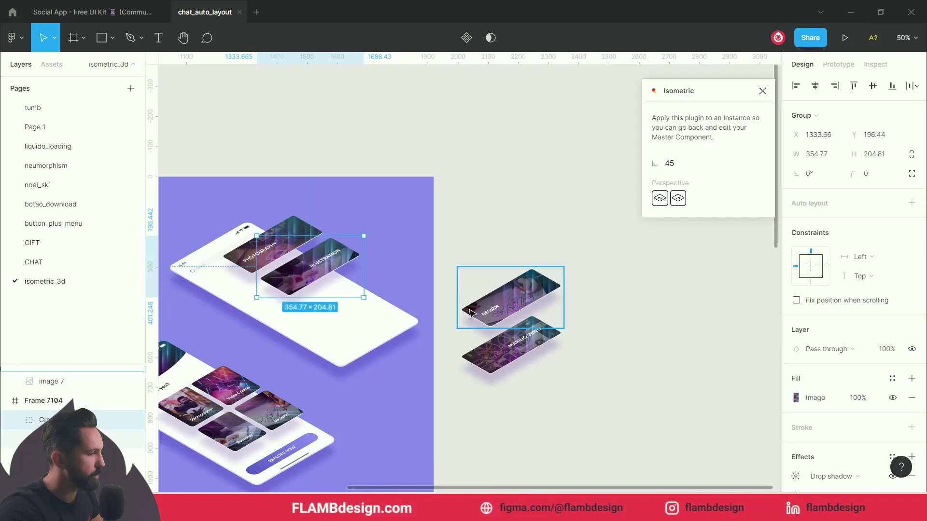
{"action": "left_click_drag", "start_coordinate": [484, 314], "coordinate": [319, 303]}
{"action": "scroll", "coordinate": [526, 319], "scroll_direction": "left", "scroll_amount": 5}
{"action": "left_click_drag", "start_coordinate": [522, 347], "coordinate": [513, 296]}
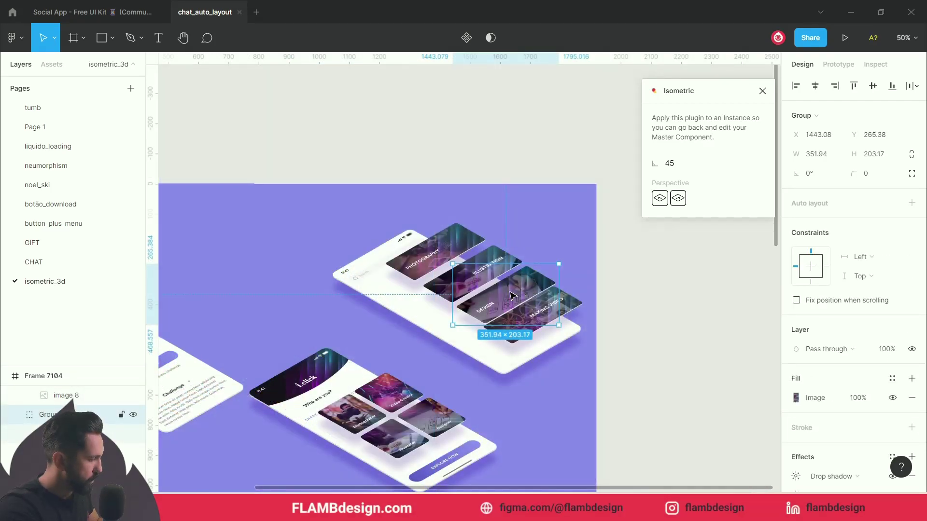
- Reposition the four category cards into an evenly spaced row along the isometric Search screen, starting just below the search bar
{"action": "scroll", "coordinate": [511, 293], "scroll_direction": "up", "scroll_amount": 3}
{"action": "left_click_drag", "start_coordinate": [506, 401], "coordinate": [476, 410]}
{"action": "left_click_drag", "start_coordinate": [473, 345], "coordinate": [455, 361]}
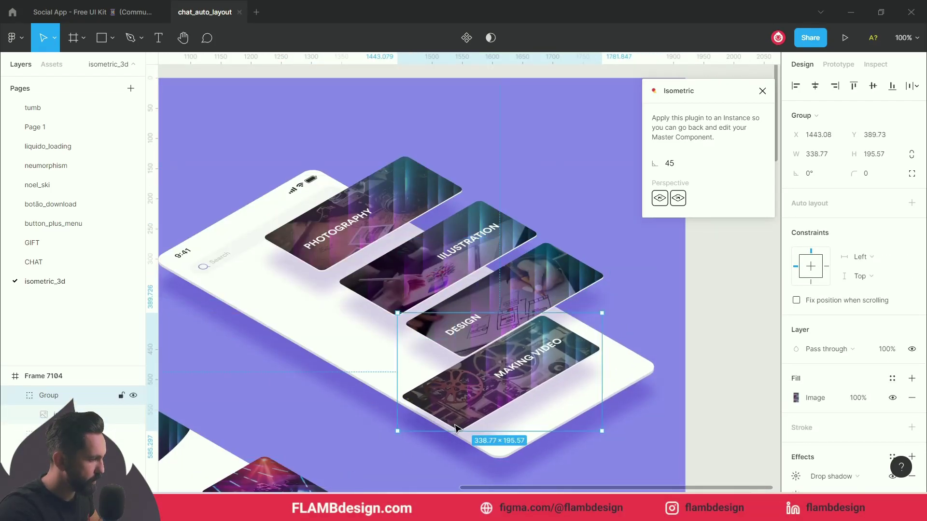
{"action": "left_click_drag", "start_coordinate": [542, 282], "coordinate": [473, 316]}
{"action": "left_click_drag", "start_coordinate": [436, 267], "coordinate": [369, 306]}
{"action": "left_click", "coordinate": [363, 202]}
{"action": "left_click_drag", "start_coordinate": [363, 202], "coordinate": [305, 246]}
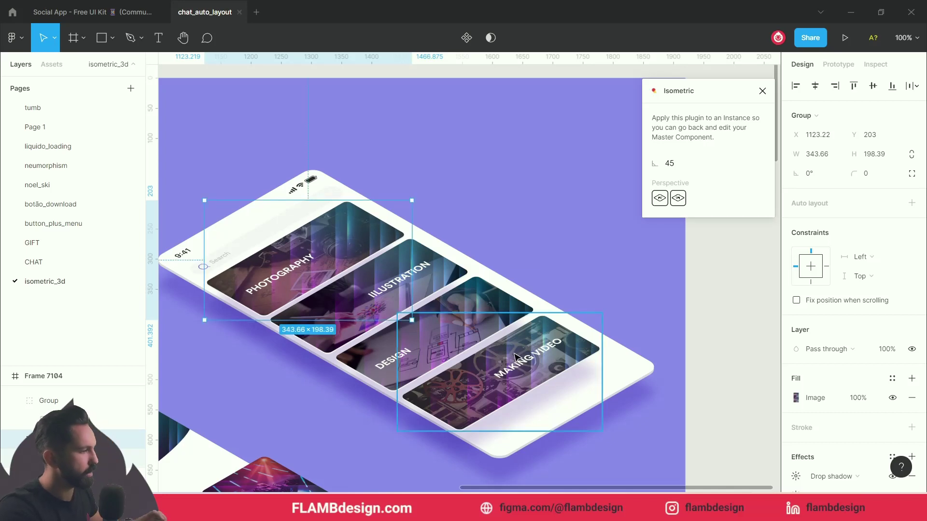
- Shift all four category cards together slightly right and up to centre them across the Search screen
{"action": "left_click", "coordinate": [536, 333]}
{"action": "left_click", "coordinate": [463, 313], "text": "shift"}
{"action": "left_click", "coordinate": [426, 265], "text": "shift"}
{"action": "left_click", "coordinate": [366, 221], "text": "shift"}
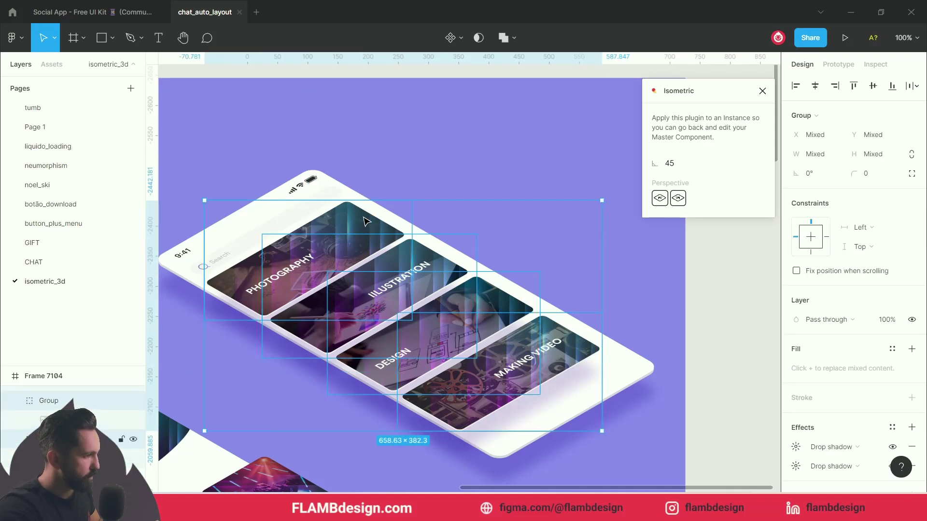
{"action": "left_click_drag", "start_coordinate": [364, 217], "coordinate": [373, 213]}
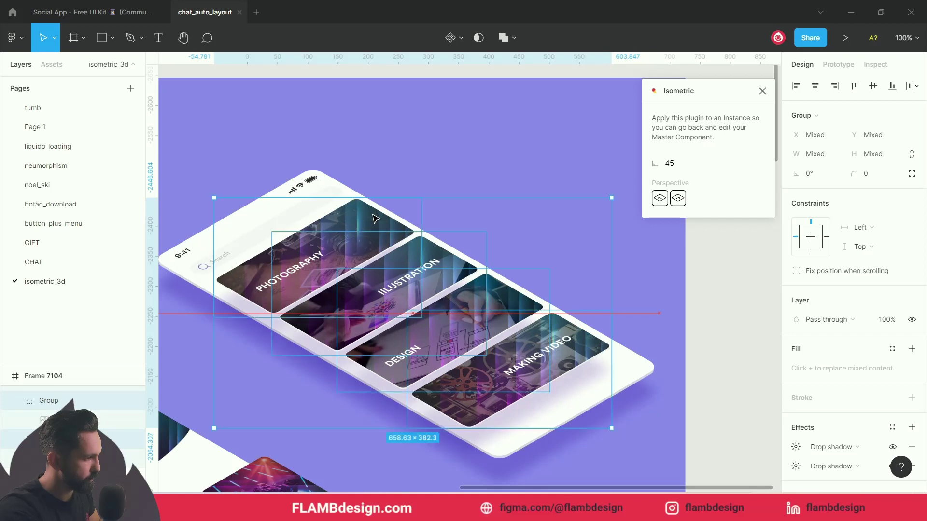
{"action": "left_click", "coordinate": [569, 187]}
- Set the Making Video card's second drop shadow to blur 10 and Y offset 10
{"action": "left_click", "coordinate": [559, 359]}
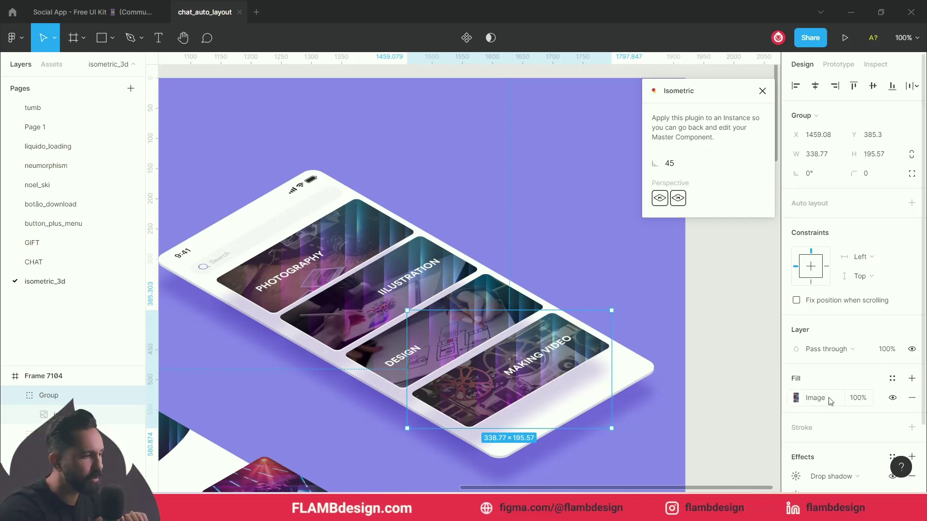
{"action": "scroll", "coordinate": [830, 401], "scroll_direction": "down", "scroll_amount": 2}
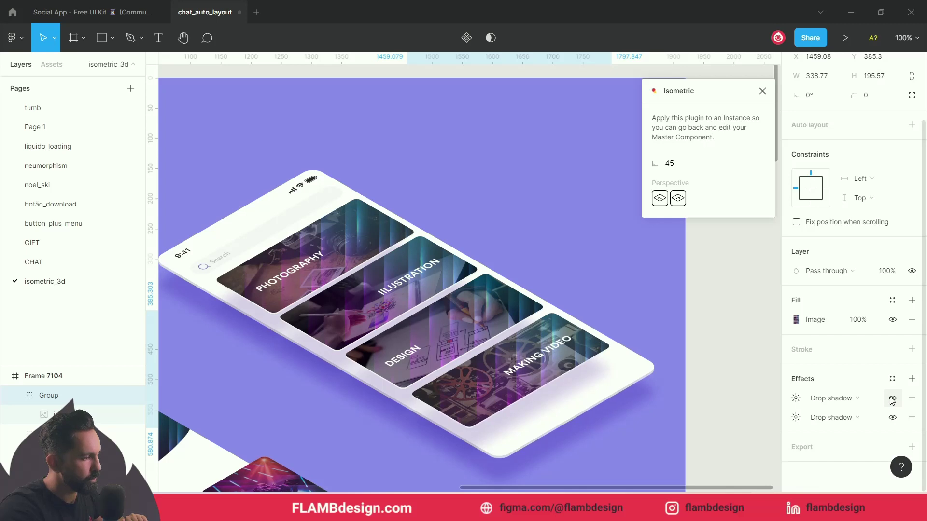
{"action": "left_click", "coordinate": [799, 420]}
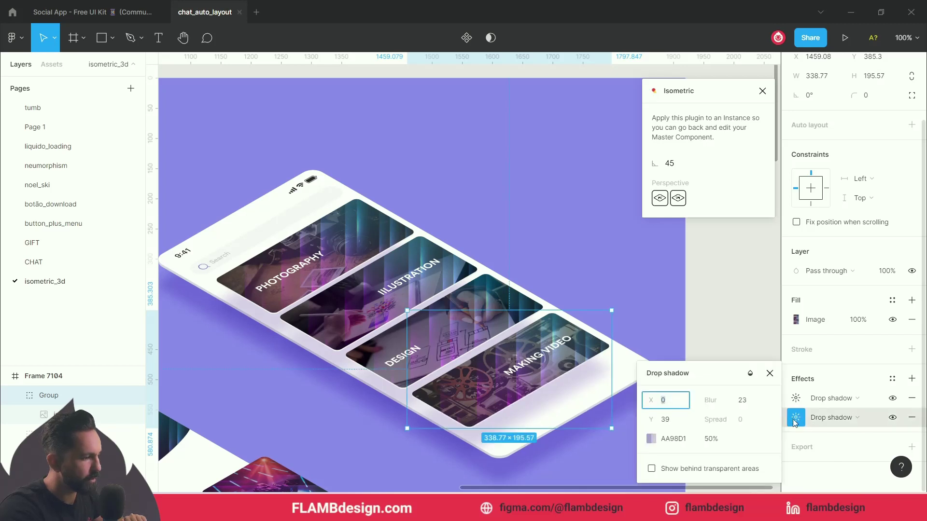
{"action": "left_click", "coordinate": [739, 405]}
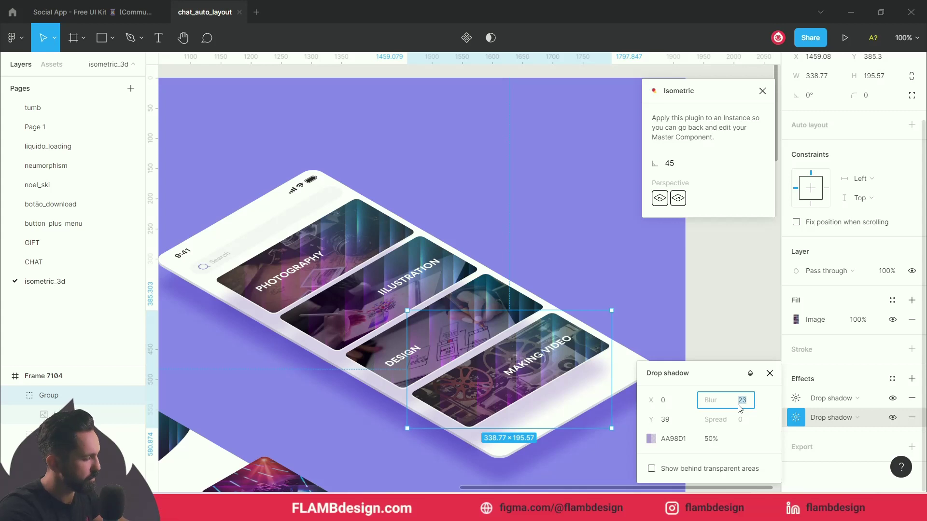
{"action": "type", "text": "10"}
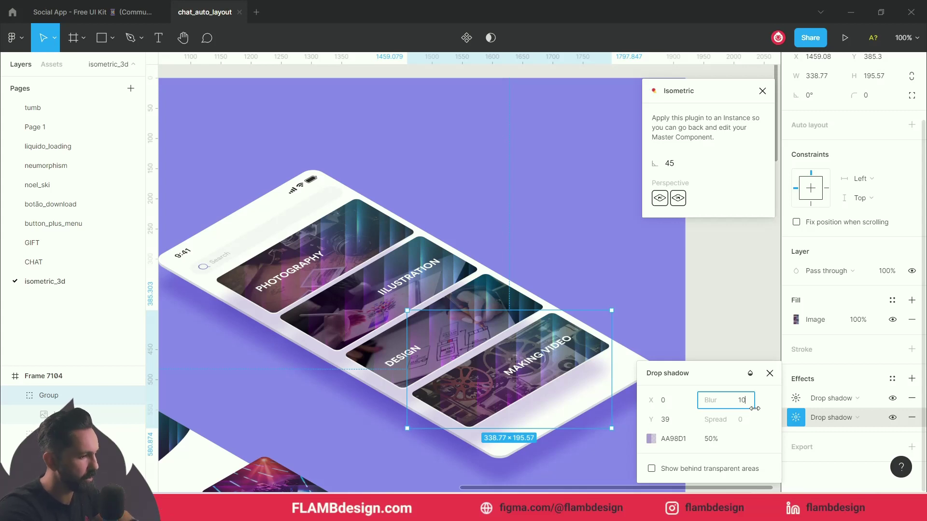
{"action": "key", "text": "Return"}
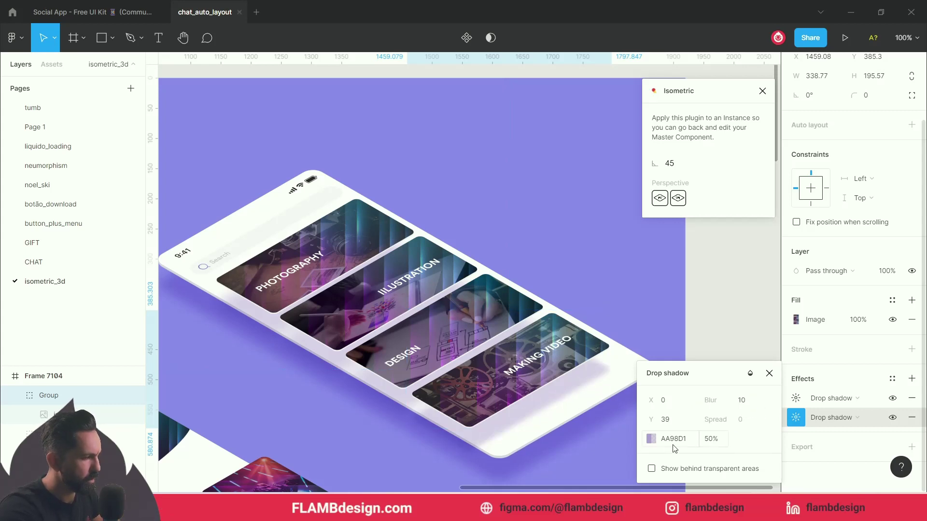
{"action": "left_click", "coordinate": [675, 428]}
{"action": "left_click_drag", "start_coordinate": [652, 420], "coordinate": [618, 421]}
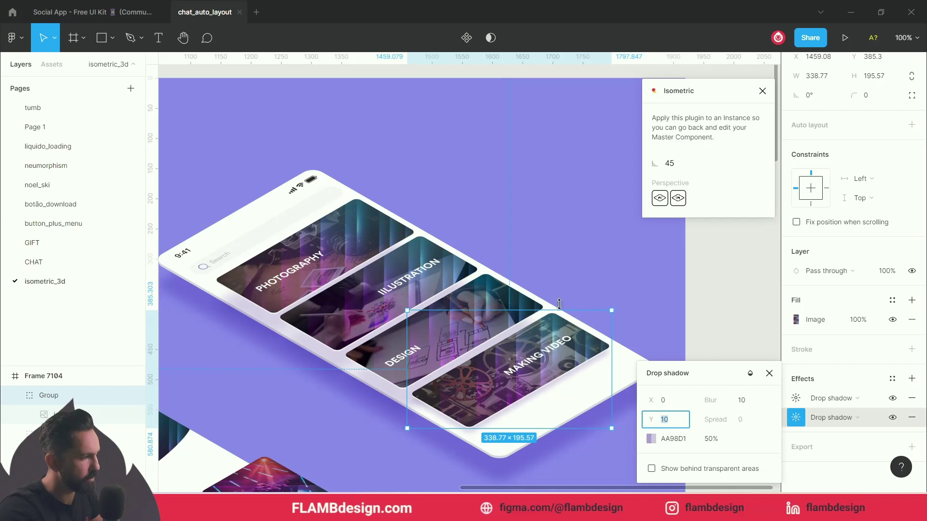
- Shift the Design card slightly up and right, and set its second drop shadow to blur 15 and Y offset 15
{"action": "left_click", "coordinate": [506, 303]}
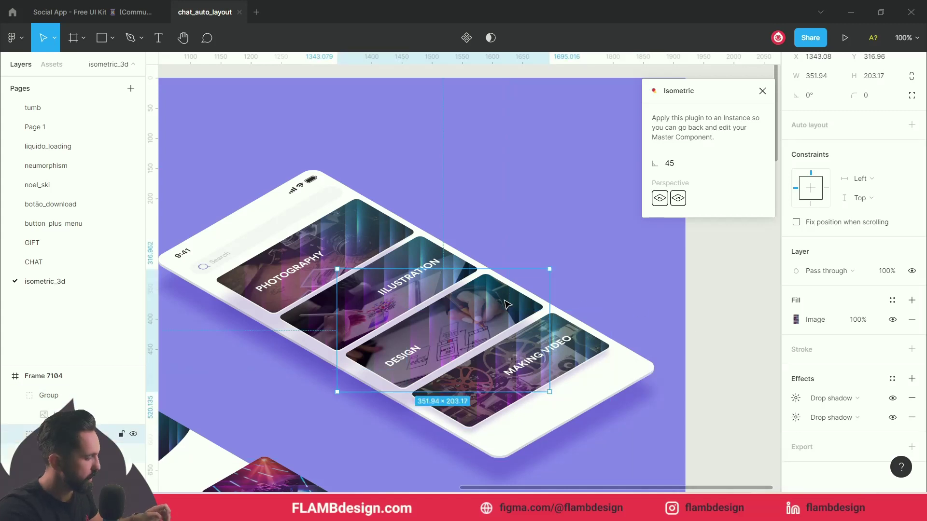
{"action": "left_click_drag", "start_coordinate": [506, 303], "coordinate": [516, 289]}
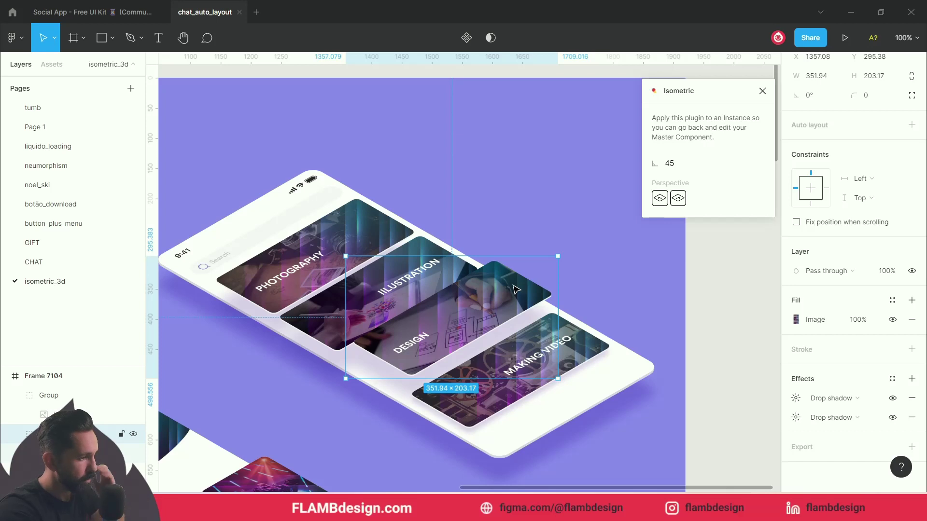
{"action": "left_click", "coordinate": [795, 424]}
{"action": "left_click", "coordinate": [743, 400]}
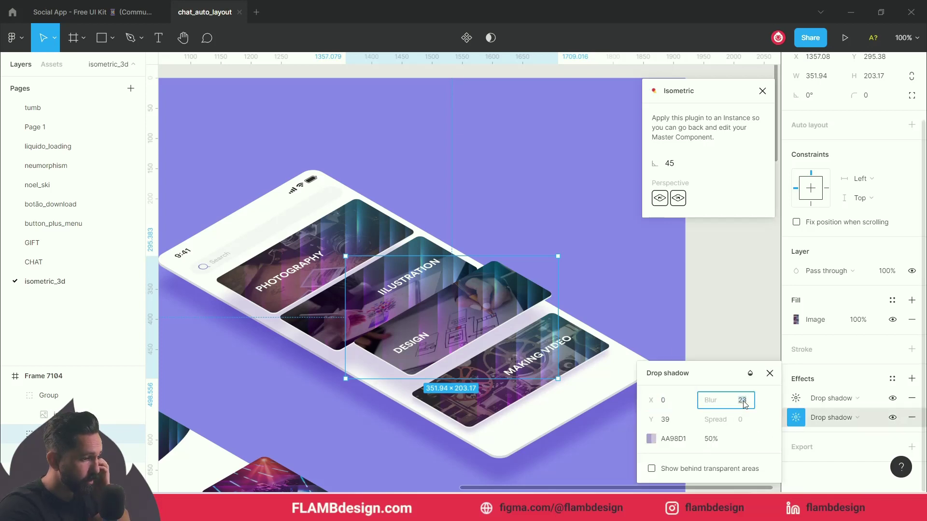
{"action": "type", "text": "15"}
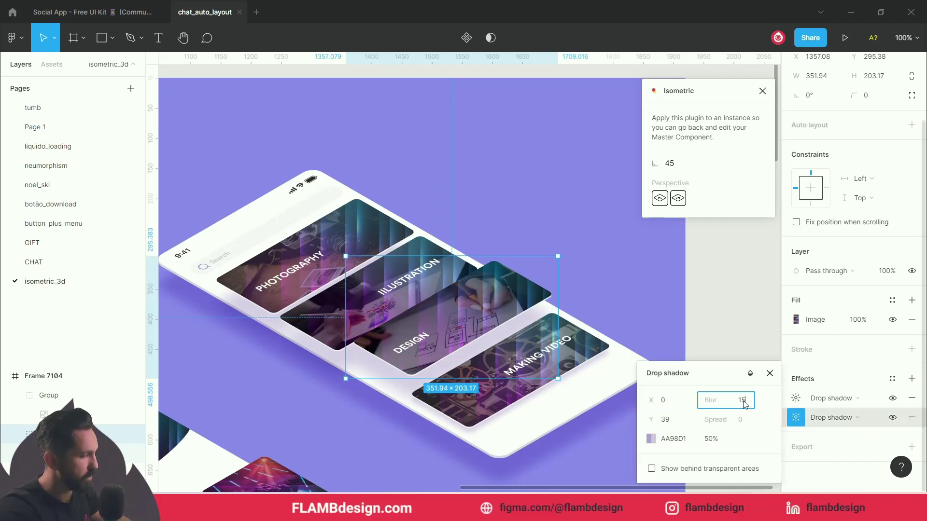
{"action": "left_click", "coordinate": [667, 423]}
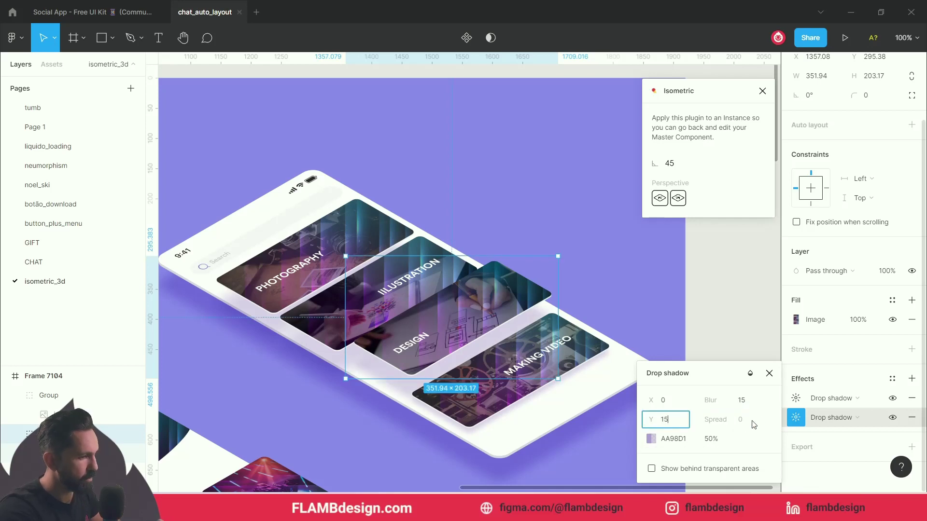
{"action": "key", "text": "Return"}
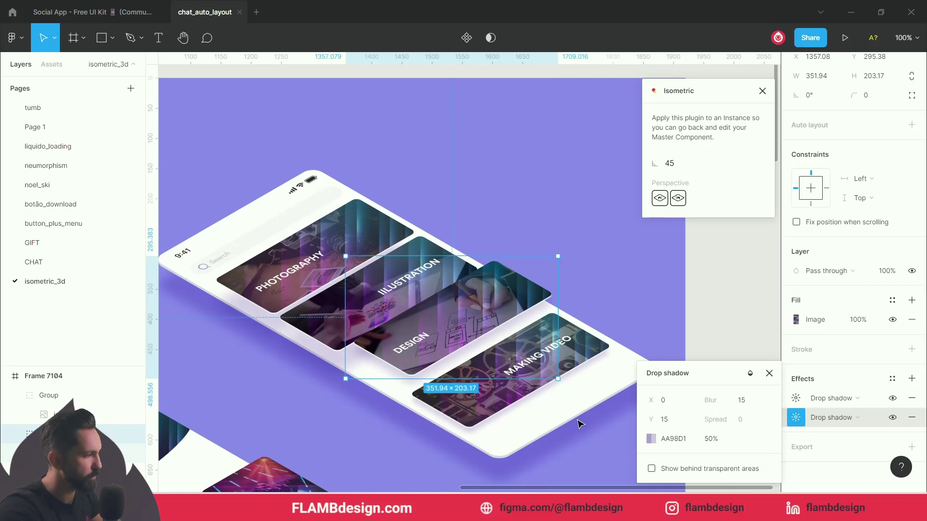
- Raise the Illustration and Photography cards progressively higher above the Search screen, shifting each slightly right
{"action": "left_click", "coordinate": [318, 331]}
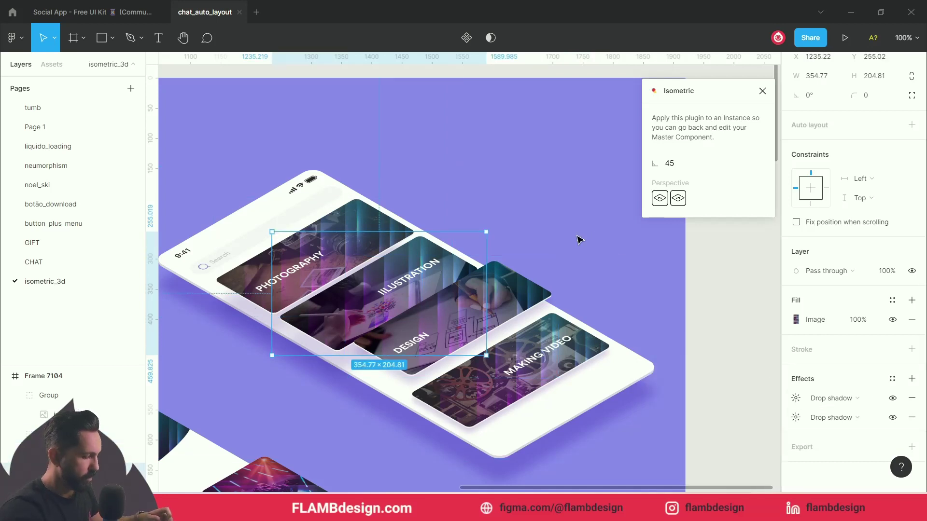
{"action": "left_click_drag", "start_coordinate": [403, 266], "coordinate": [414, 244]}
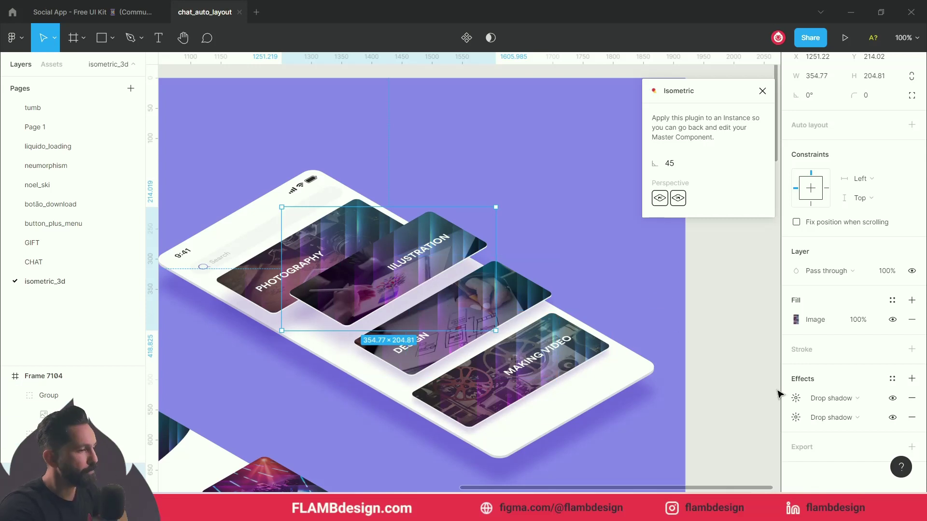
{"action": "left_click", "coordinate": [800, 419]}
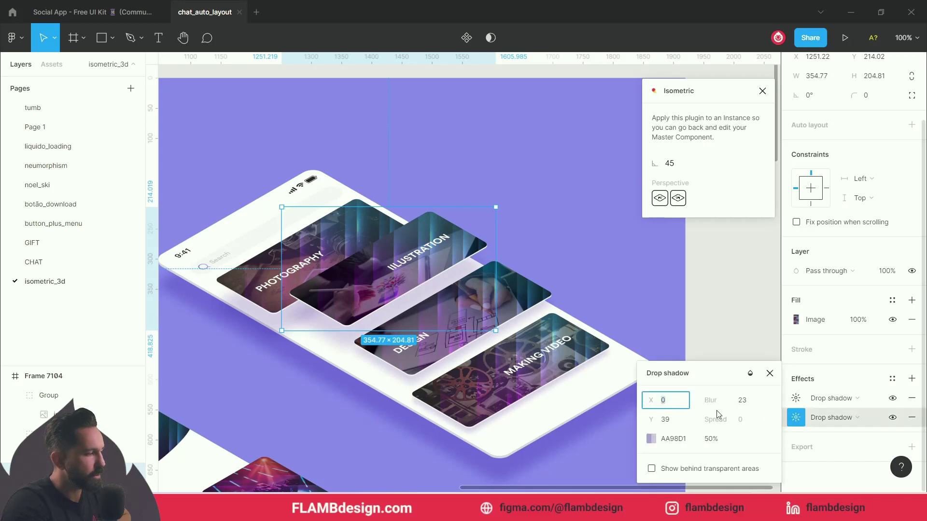
{"action": "left_click", "coordinate": [253, 285]}
{"action": "left_click_drag", "start_coordinate": [253, 285], "coordinate": [265, 245]}
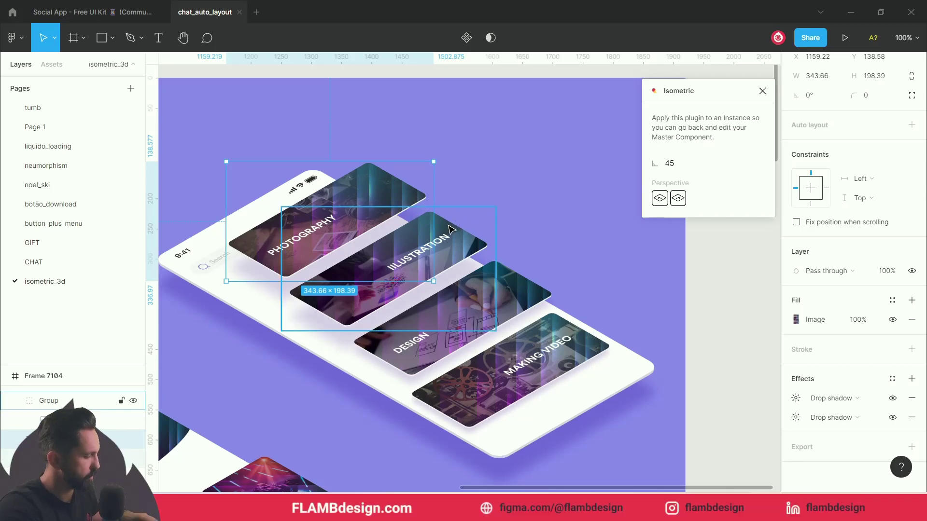
- Set the Photography card's second drop shadow to a Y offset of 62
{"action": "scroll", "coordinate": [458, 220], "scroll_direction": "up", "scroll_amount": 6}
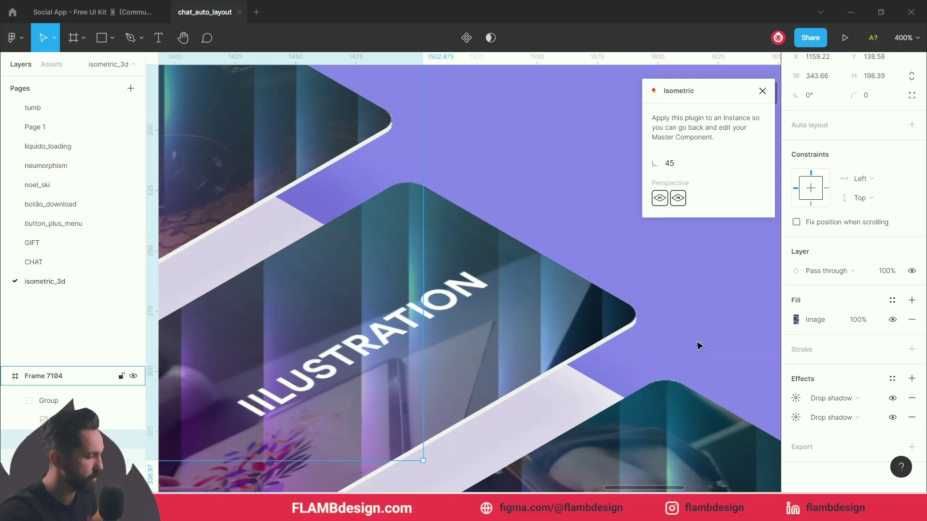
{"action": "key", "text": "shift+0"}
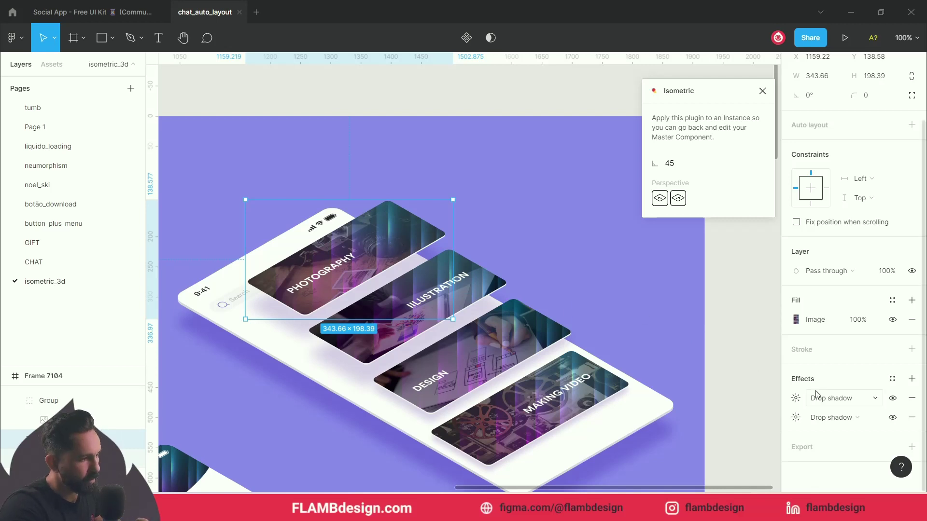
{"action": "left_click", "coordinate": [796, 418]}
{"action": "left_click_drag", "start_coordinate": [657, 419], "coordinate": [685, 417]}
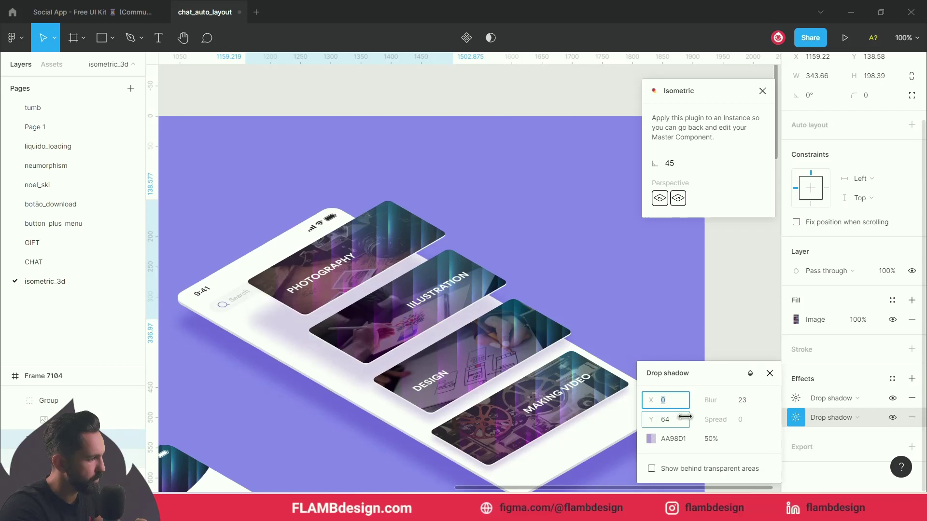
{"action": "left_click", "coordinate": [707, 439]}
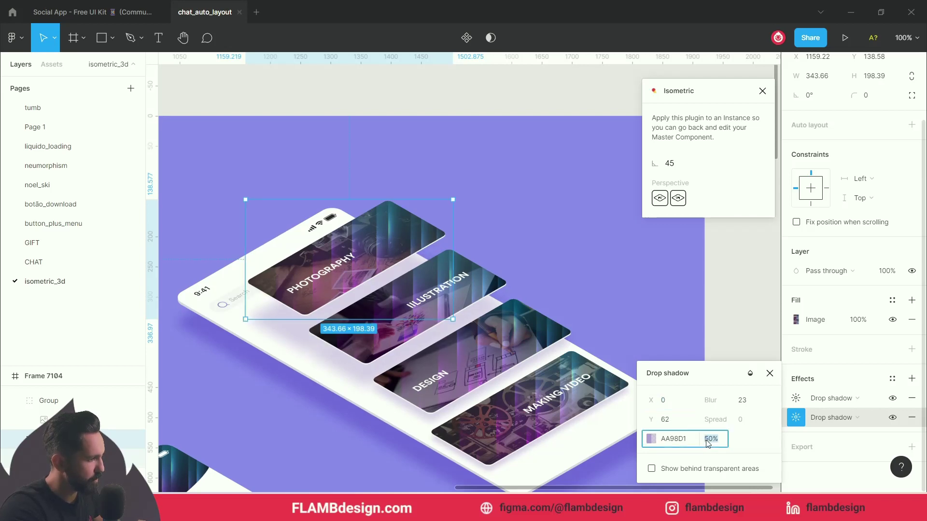
- Set the opacity of the Making Video card's second drop shadow to 80%
{"action": "left_click", "coordinate": [560, 423]}
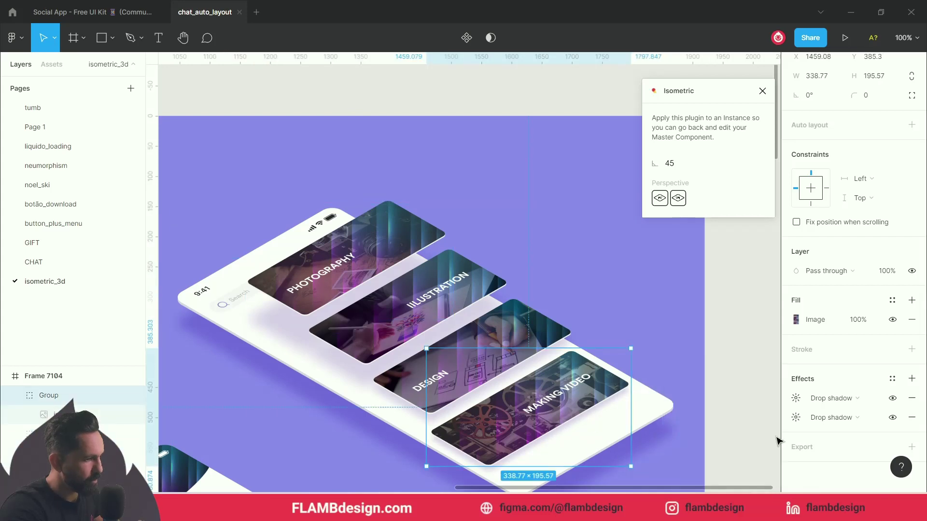
{"action": "left_click", "coordinate": [796, 417]}
{"action": "left_click", "coordinate": [722, 441]}
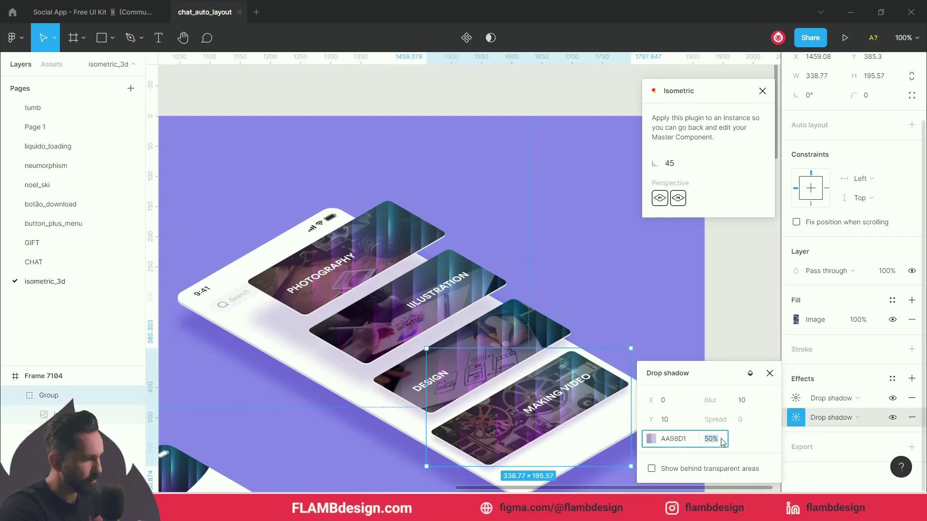
{"action": "type", "text": "80"}
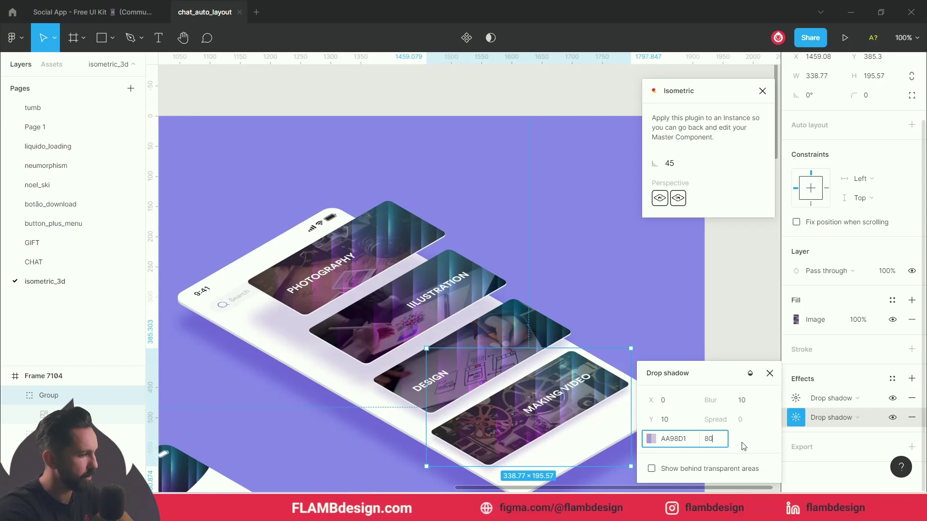
{"action": "key", "text": "Return"}
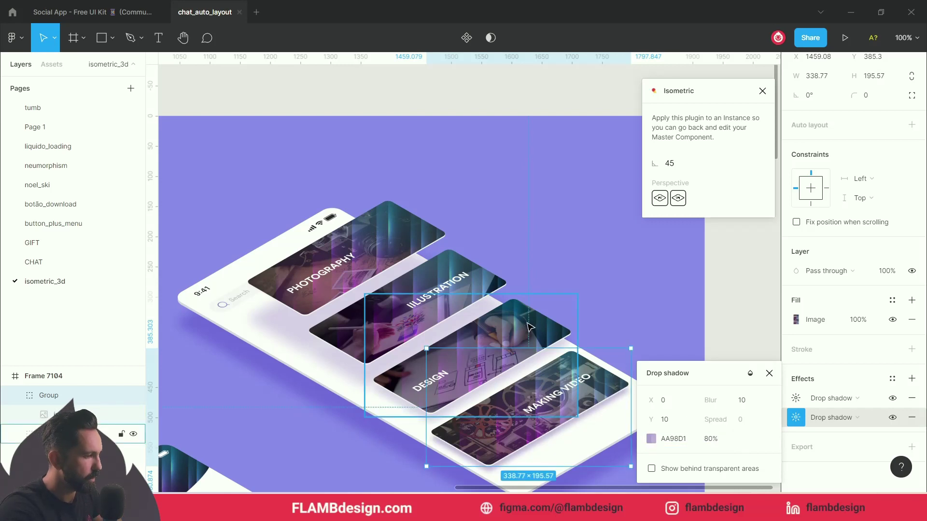
- Set the opacity of the Design card's second drop shadow to 70%
{"action": "left_click", "coordinate": [530, 328]}
{"action": "left_click", "coordinate": [798, 420]}
{"action": "left_click", "coordinate": [726, 445]}
{"action": "type", "text": "70"}
{"action": "key", "text": "Return"}
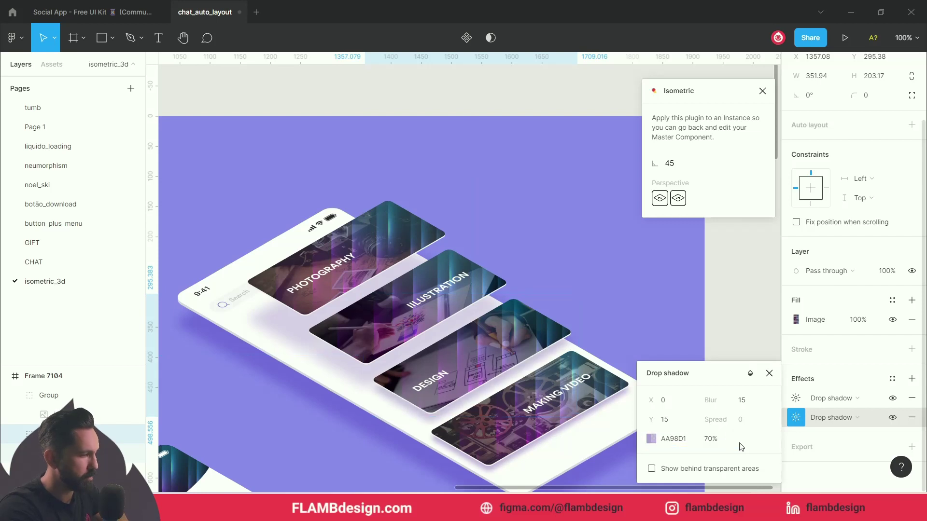
- Set the opacity of the Photography card's second drop shadow to 25%
{"action": "left_click", "coordinate": [454, 273]}
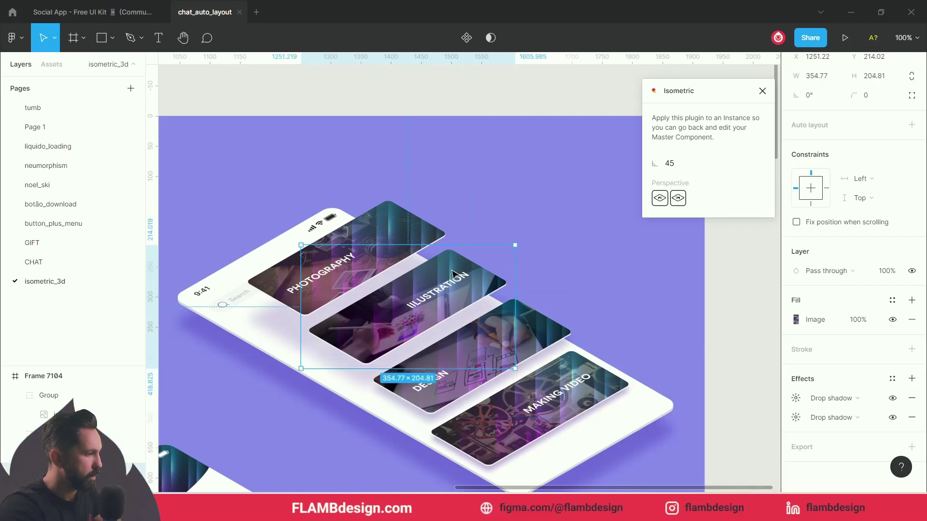
{"action": "left_click", "coordinate": [795, 417]}
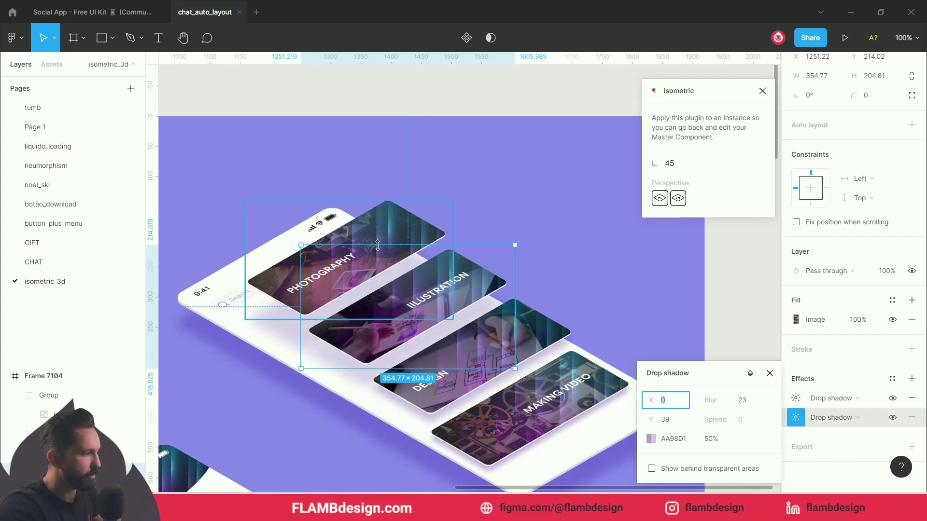
{"action": "left_click", "coordinate": [410, 228]}
{"action": "left_click", "coordinate": [797, 418]}
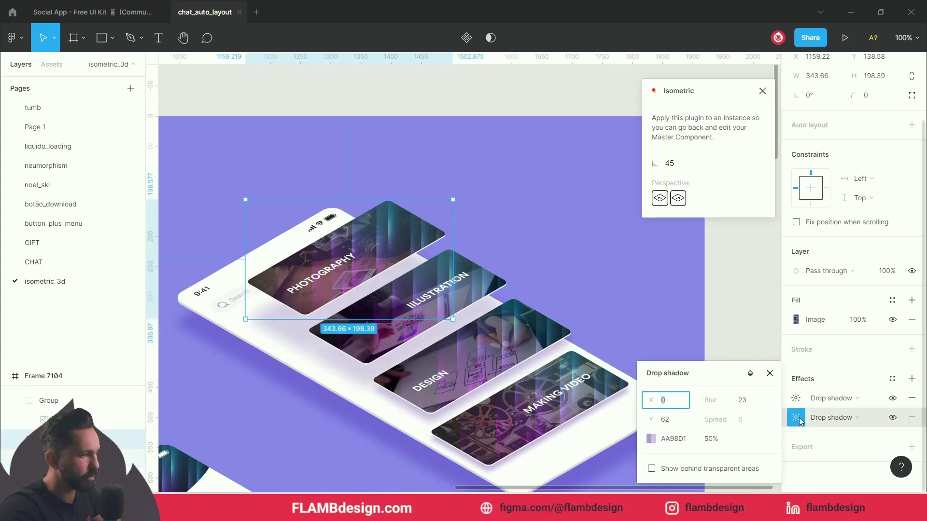
{"action": "left_click", "coordinate": [687, 443]}
{"action": "left_click", "coordinate": [705, 440]}
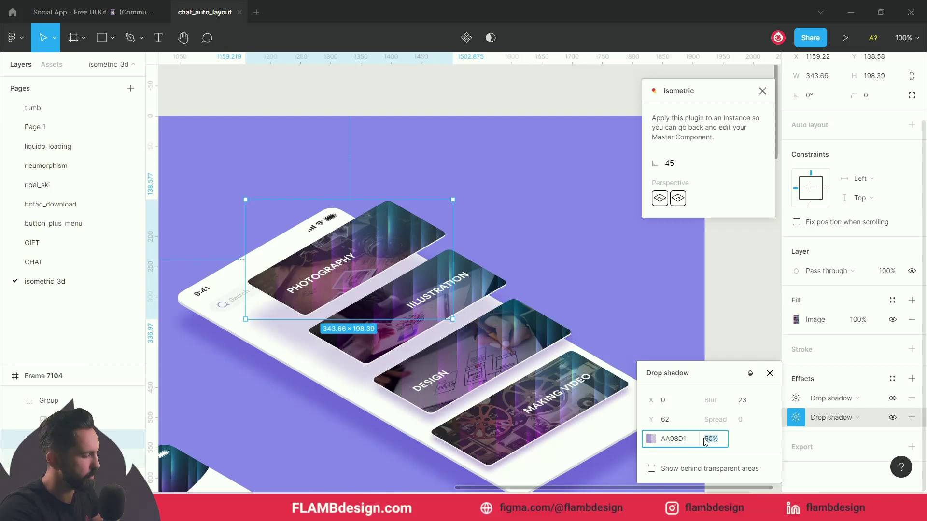
{"action": "type", "text": "20"}
{"action": "key", "text": "Return"}
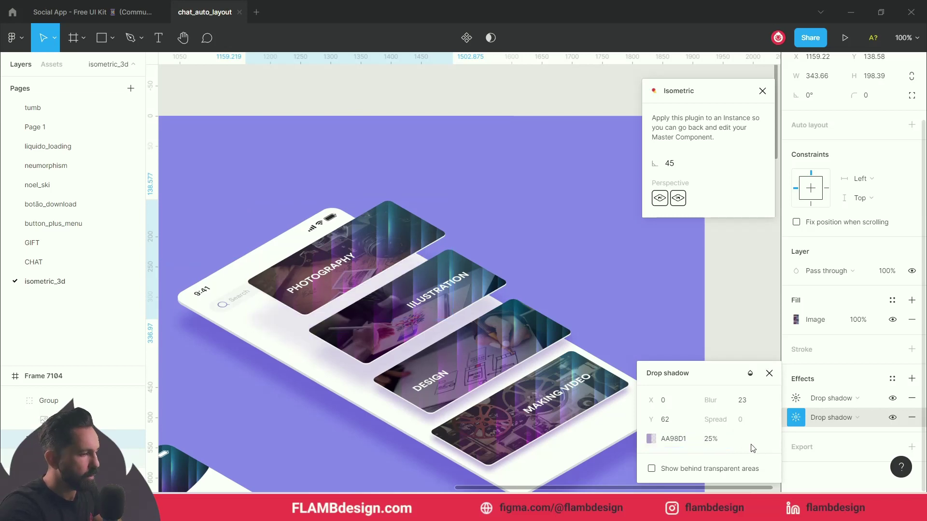
{"action": "left_click", "coordinate": [725, 327]}
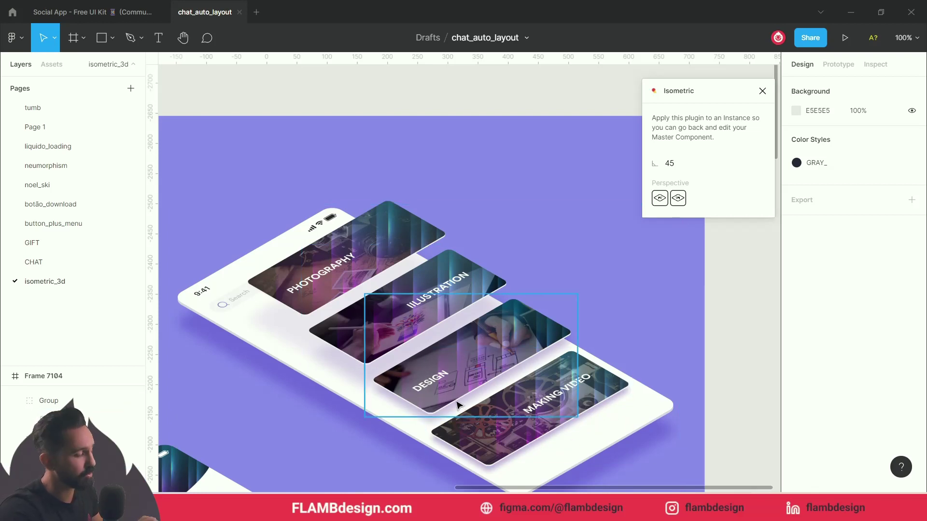
- Group the Search screen together with its four category cards
{"action": "key", "text": "minus"}
{"action": "key", "text": "minus"}
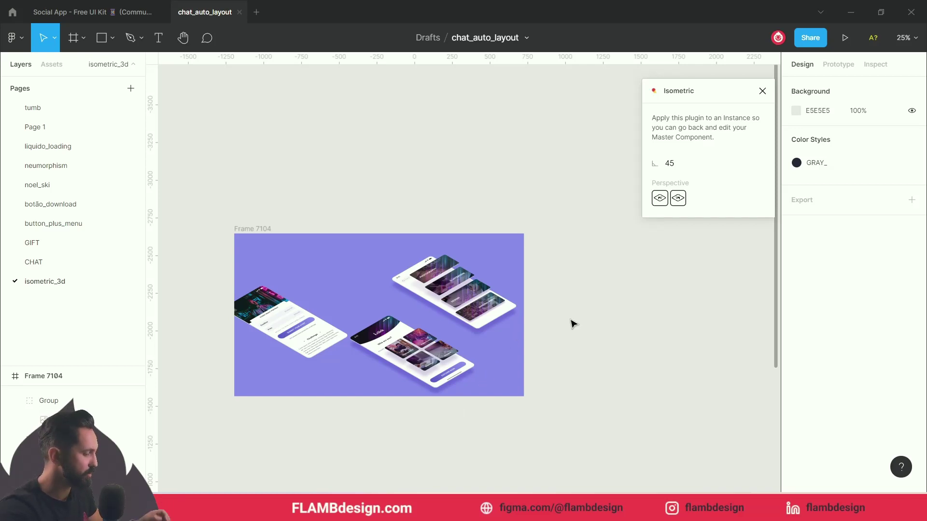
{"action": "scroll", "coordinate": [507, 306], "scroll_direction": "up", "scroll_amount": 2}
{"action": "left_click_drag", "start_coordinate": [570, 170], "coordinate": [332, 303]}
{"action": "key", "text": "Escape"}
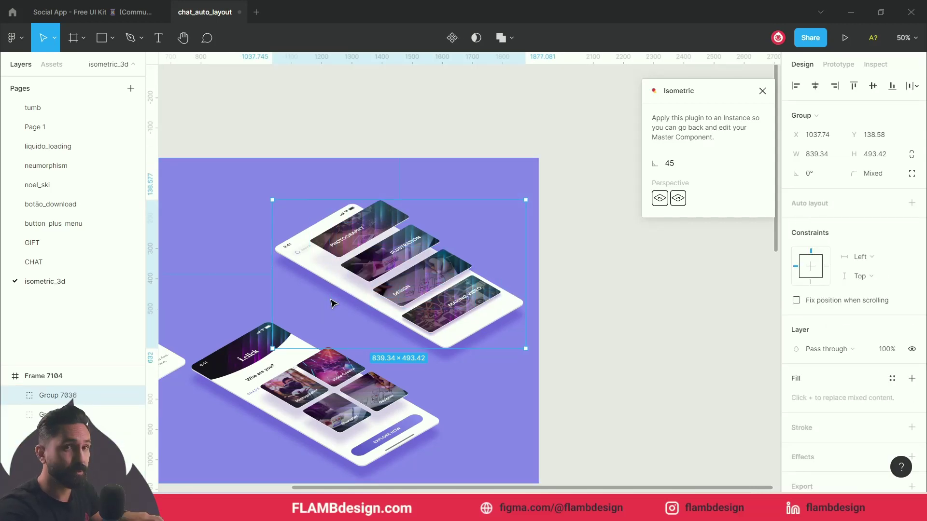
- Move the Street Night Portrait challenge screen up and right so it lies fully inside the purple frame
{"action": "key", "text": "minus"}
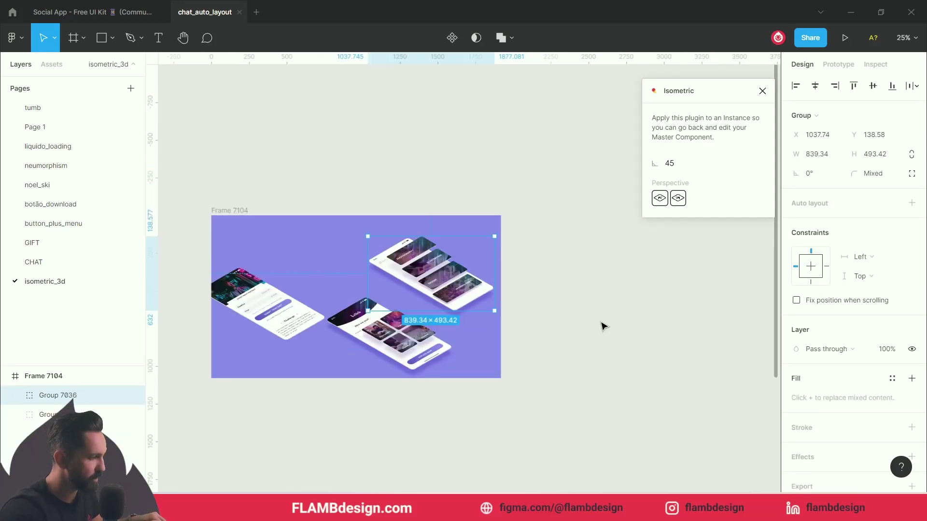
{"action": "scroll", "coordinate": [540, 302], "scroll_direction": "up", "scroll_amount": 3}
{"action": "scroll", "coordinate": [540, 302], "scroll_direction": "left", "scroll_amount": 2}
{"action": "left_click", "coordinate": [314, 361]}
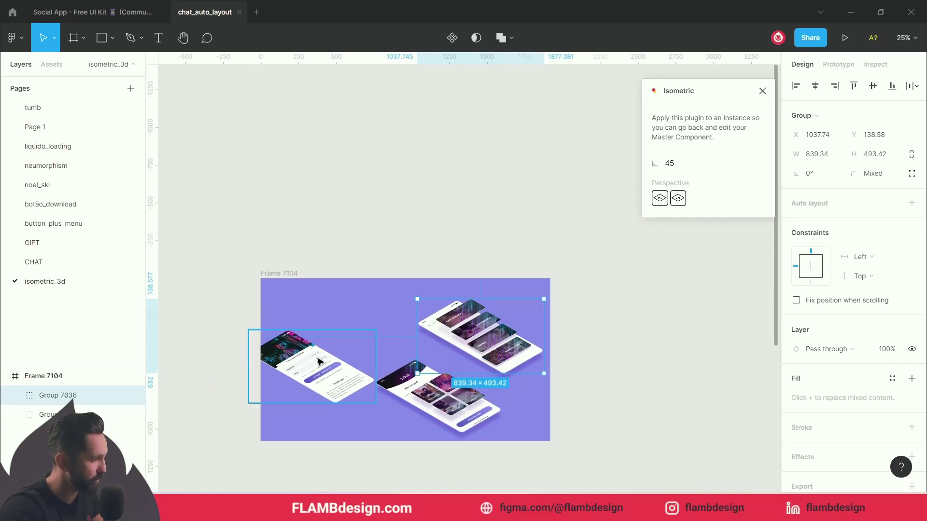
{"action": "left_click_drag", "start_coordinate": [314, 361], "coordinate": [341, 335]}
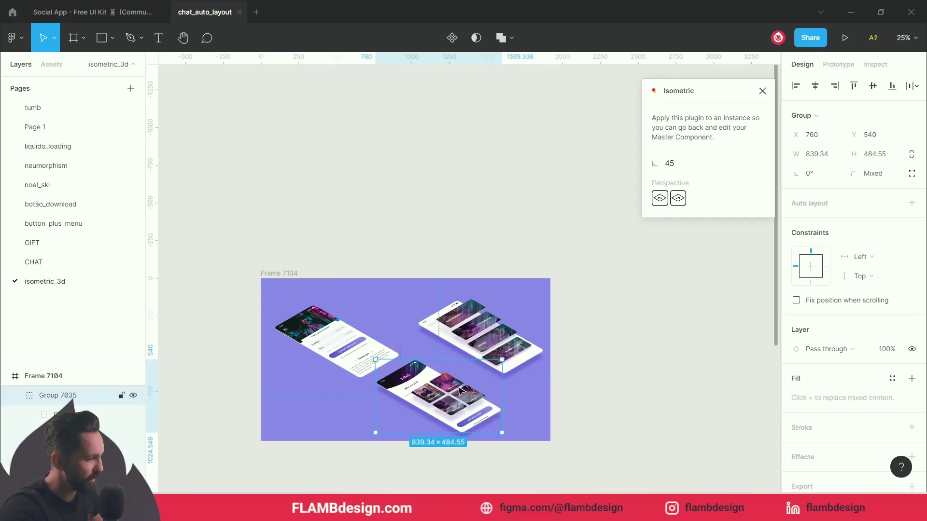
- Rearrange the screens with Search at the frame's upper middle, the challenge screen lower left, and the i.click screen at about X 1230, Y 676
{"action": "left_click", "coordinate": [456, 371]}
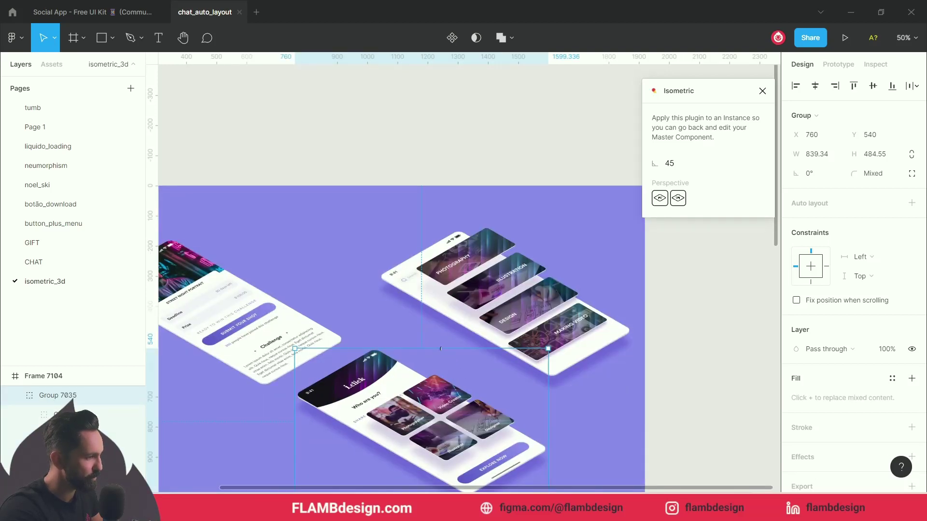
{"action": "left_click_drag", "start_coordinate": [417, 327], "coordinate": [498, 254]}
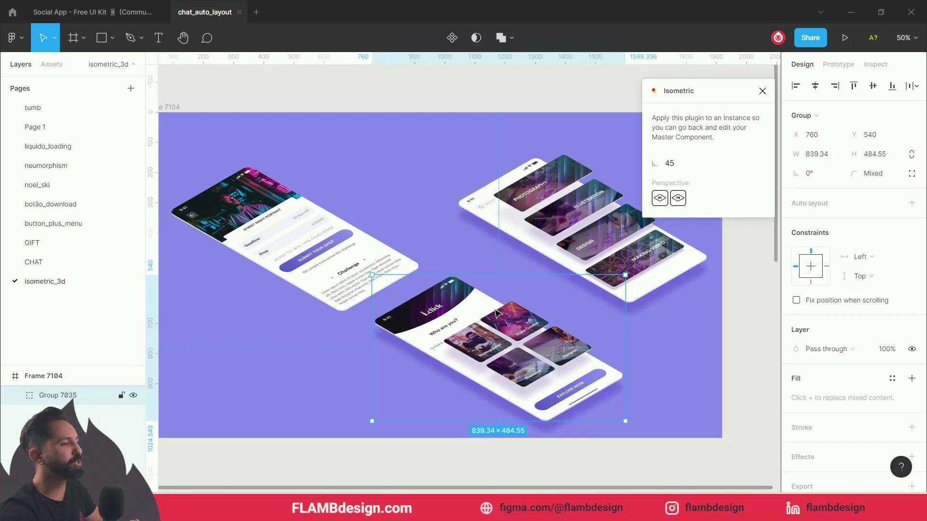
{"action": "left_click_drag", "start_coordinate": [511, 200], "coordinate": [388, 209]}
{"action": "left_click", "coordinate": [492, 227]}
{"action": "left_click_drag", "start_coordinate": [504, 409], "coordinate": [534, 425]}
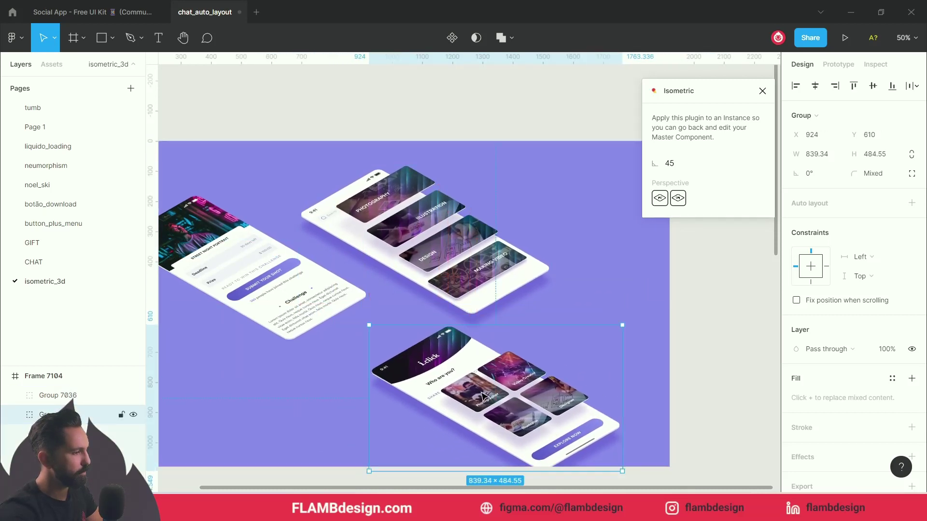
{"action": "left_click_drag", "start_coordinate": [294, 296], "coordinate": [345, 340]}
{"action": "left_click_drag", "start_coordinate": [449, 379], "coordinate": [542, 399]}
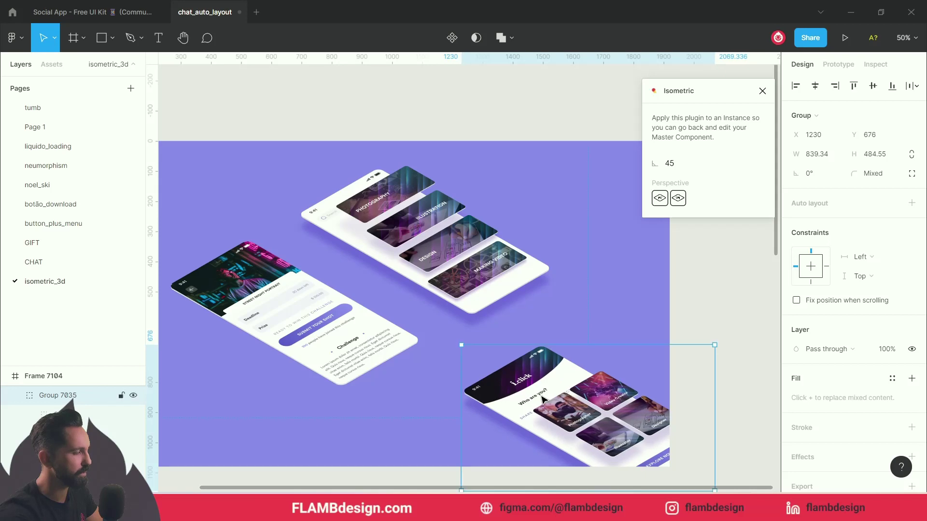
- Duplicate the challenge screen into the frame's upper-right corner and move the i.click screen to about X 1200, Y 595
{"action": "left_click", "coordinate": [335, 328]}
{"action": "left_click_drag", "start_coordinate": [334, 328], "coordinate": [636, 215]}
{"action": "left_click_drag", "start_coordinate": [552, 387], "coordinate": [542, 363]}
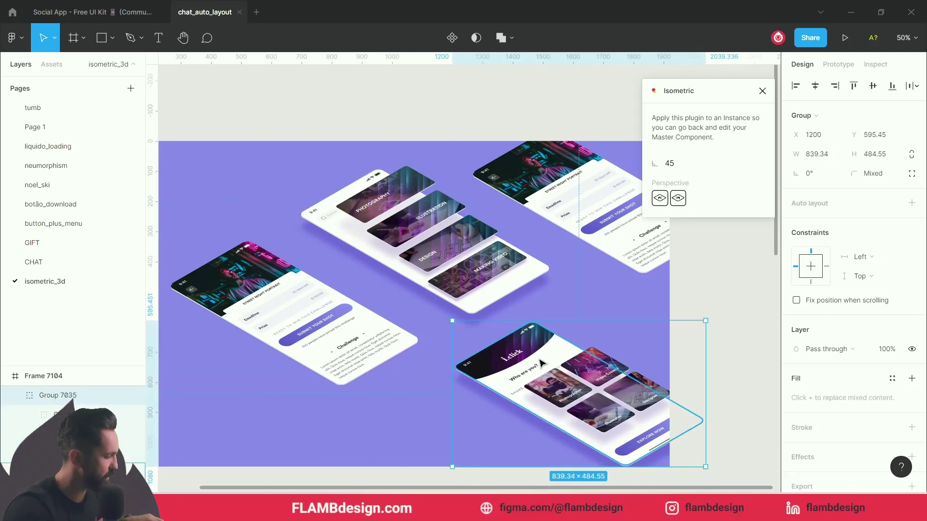
{"action": "left_click", "coordinate": [751, 304]}
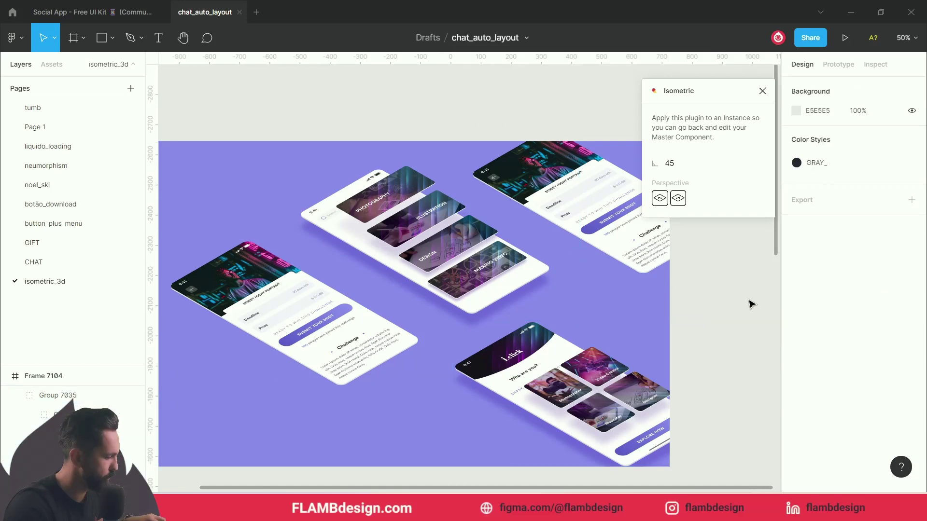
{"action": "key", "text": "minus"}
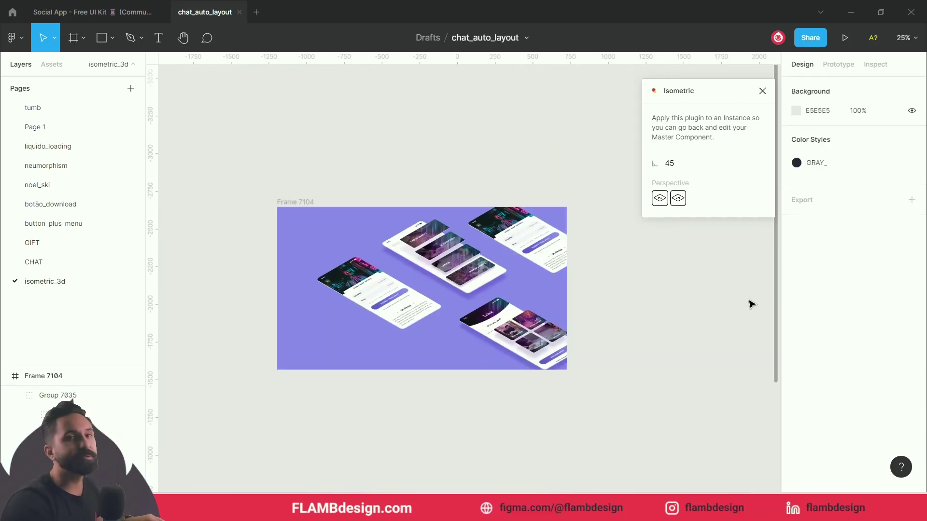